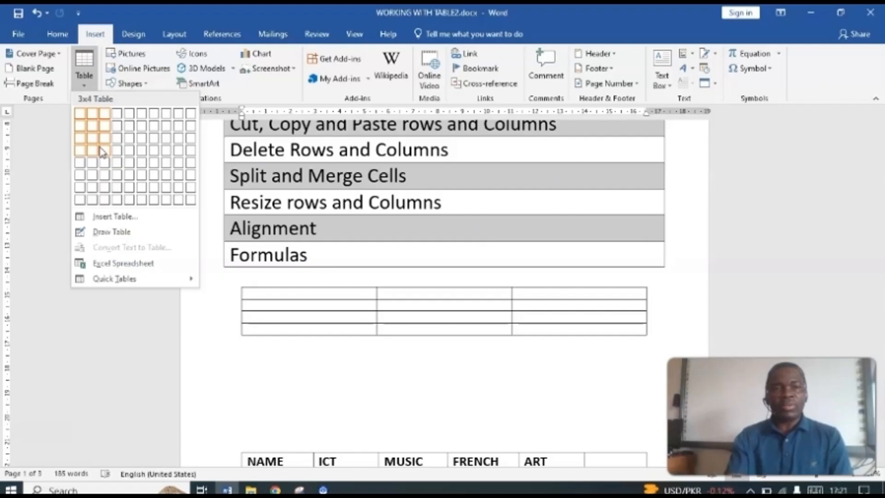
Step: Insert a table with 3 columns and 4 rows below the topic list, and a second table with 4 columns and 6 rows beneath it
{"action": "left_click", "coordinate": [102, 151]}
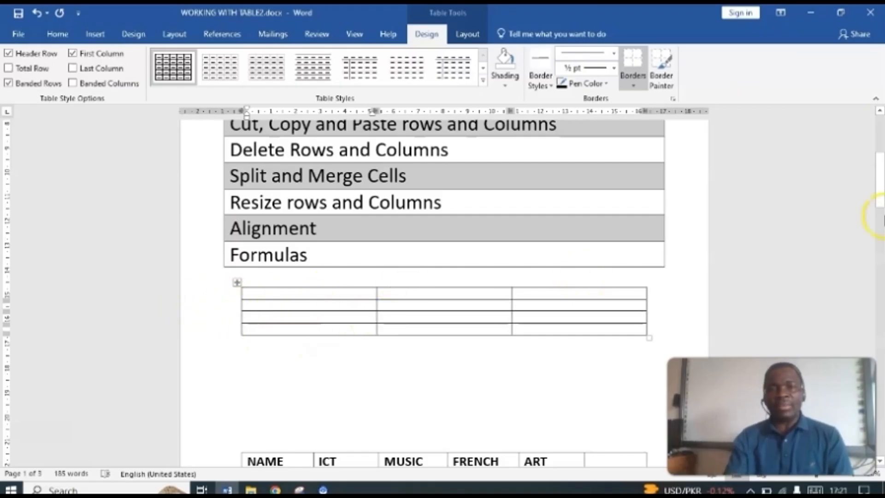
{"action": "mouse_move", "coordinate": [879, 176]}
{"action": "left_mouse_down"}
{"action": "mouse_move", "coordinate": [877, 187]}
{"action": "mouse_move", "coordinate": [872, 170]}
{"action": "left_mouse_up"}
{"action": "left_click", "coordinate": [311, 326]}
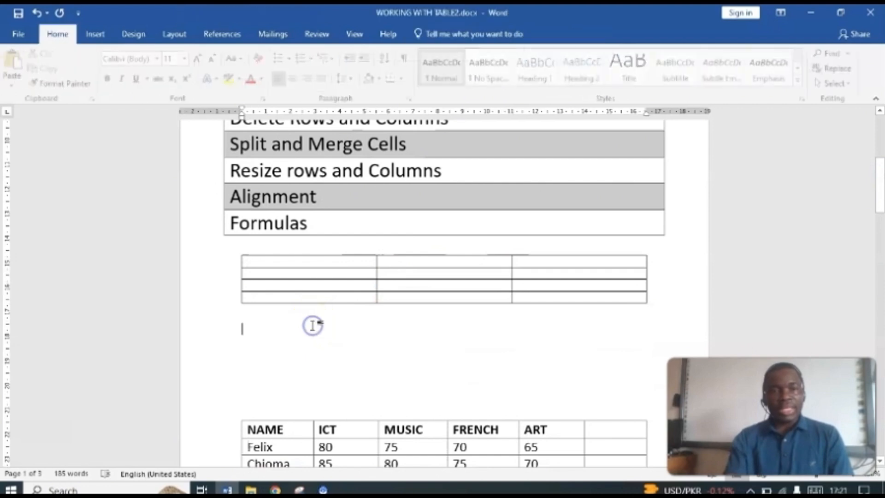
{"action": "left_click", "coordinate": [95, 34]}
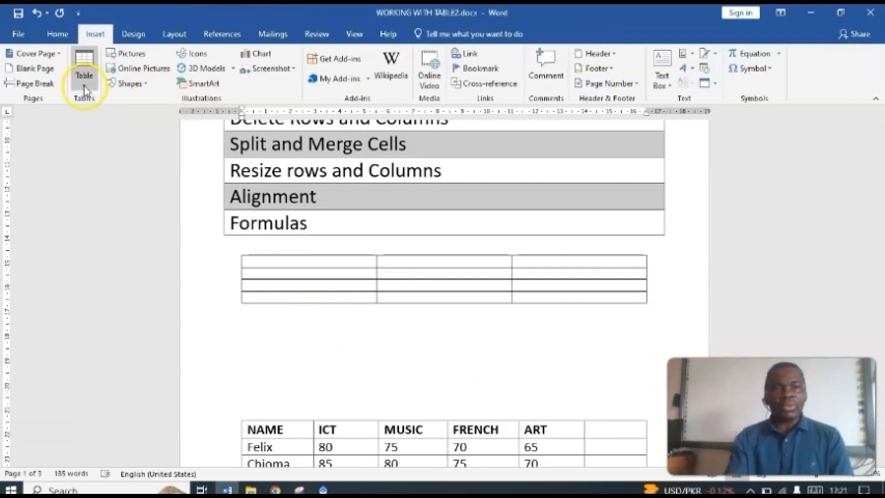
{"action": "left_click", "coordinate": [84, 82]}
{"action": "left_click", "coordinate": [92, 217]}
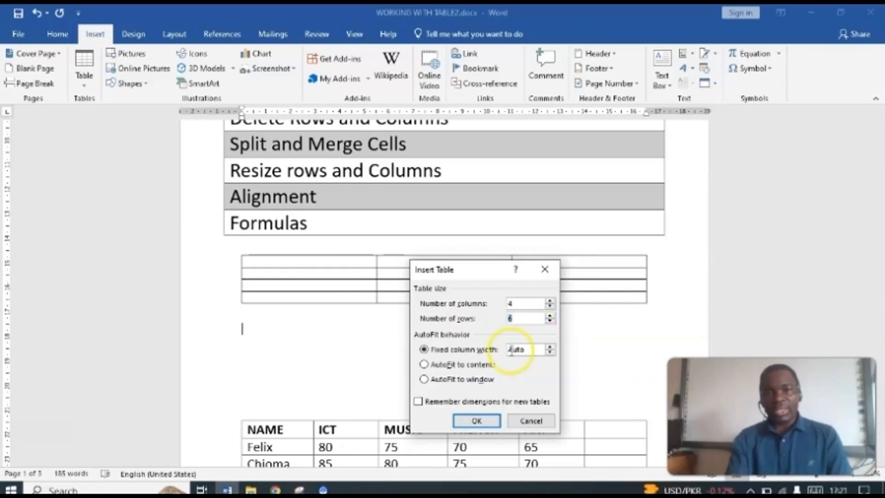
{"action": "left_click", "coordinate": [475, 421]}
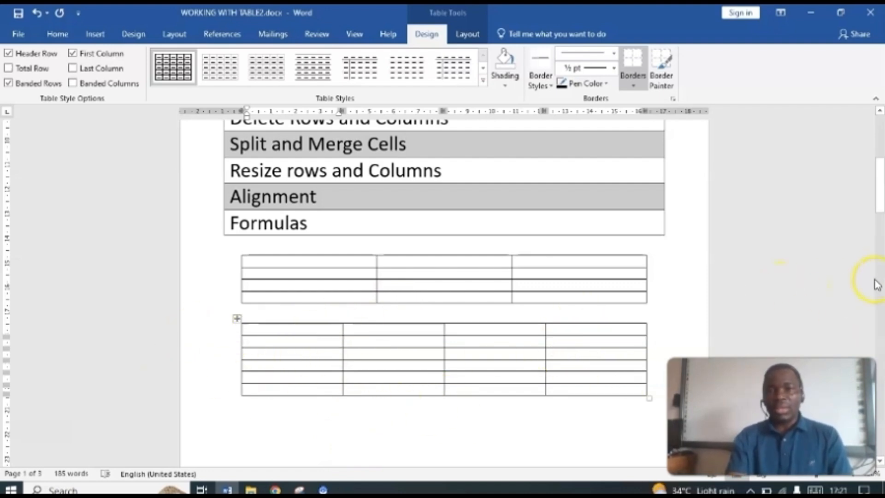
Step: Apply the black grid table style with a solid black header row and grey banded rows to the 4-column table
{"action": "left_click_drag", "start_coordinate": [881, 193], "coordinate": [878, 158]}
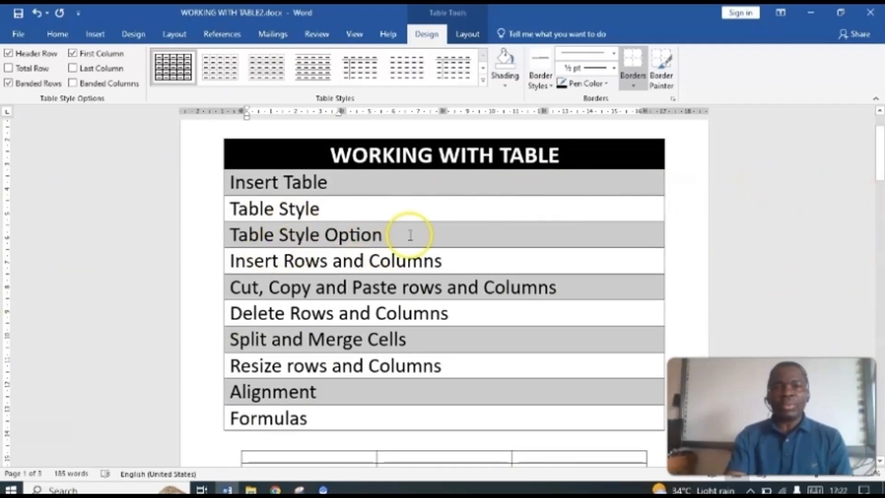
{"action": "left_click_drag", "start_coordinate": [878, 177], "coordinate": [878, 210]}
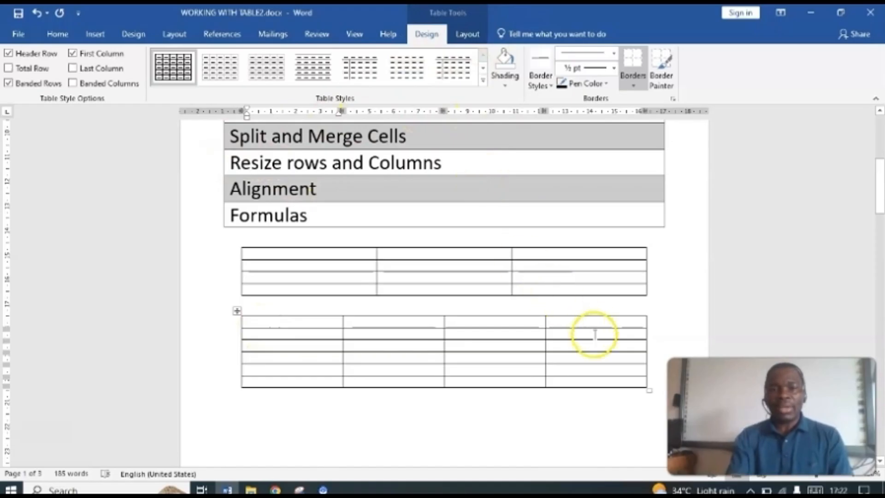
{"action": "left_click", "coordinate": [497, 422]}
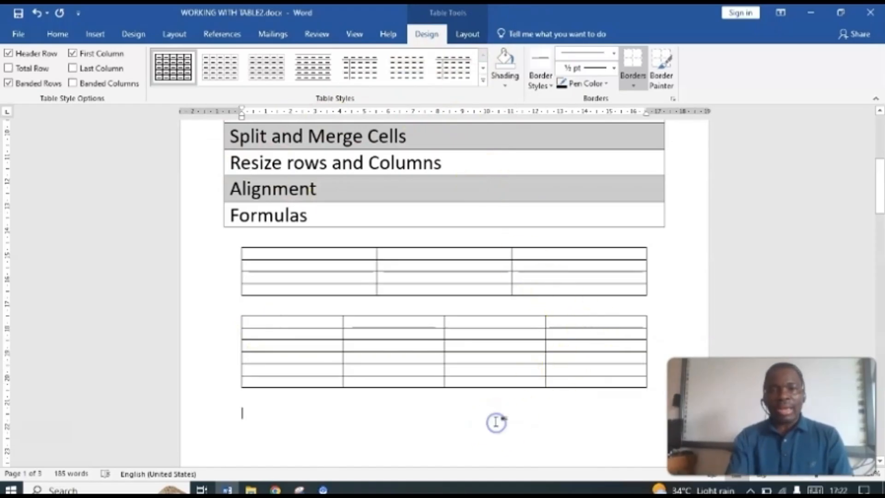
{"action": "left_click", "coordinate": [377, 344]}
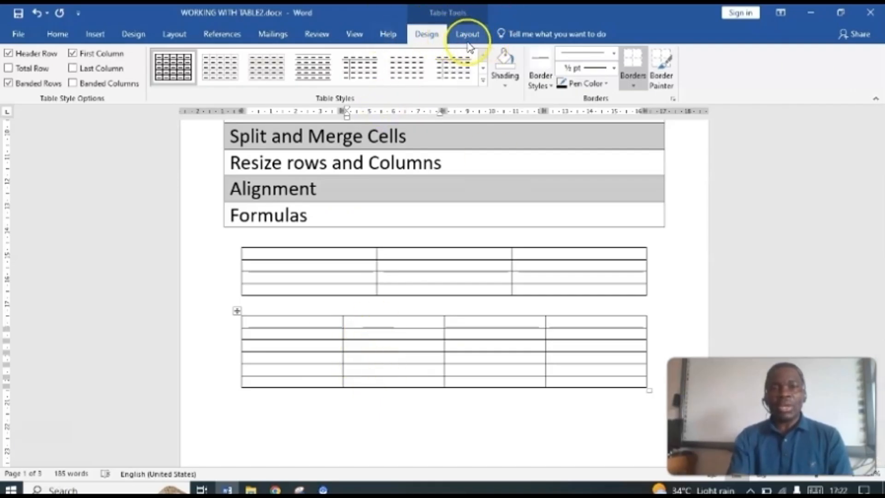
{"action": "left_click", "coordinate": [299, 321]}
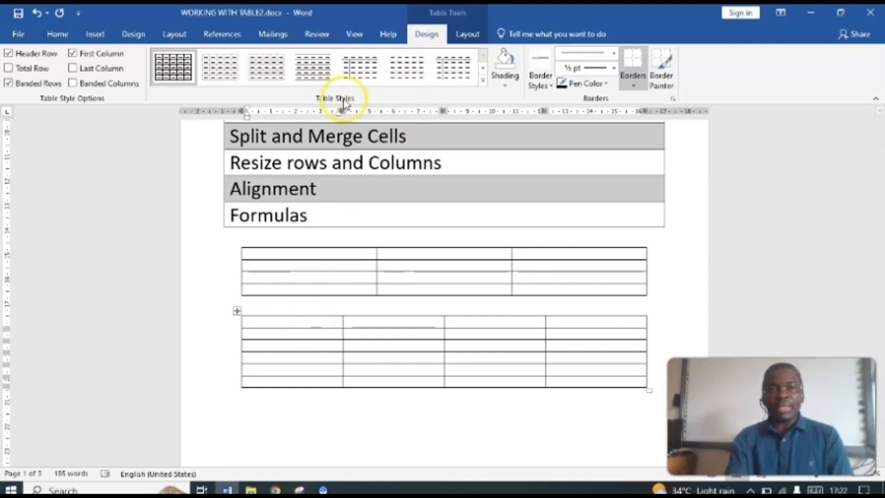
{"action": "left_click", "coordinate": [484, 83]}
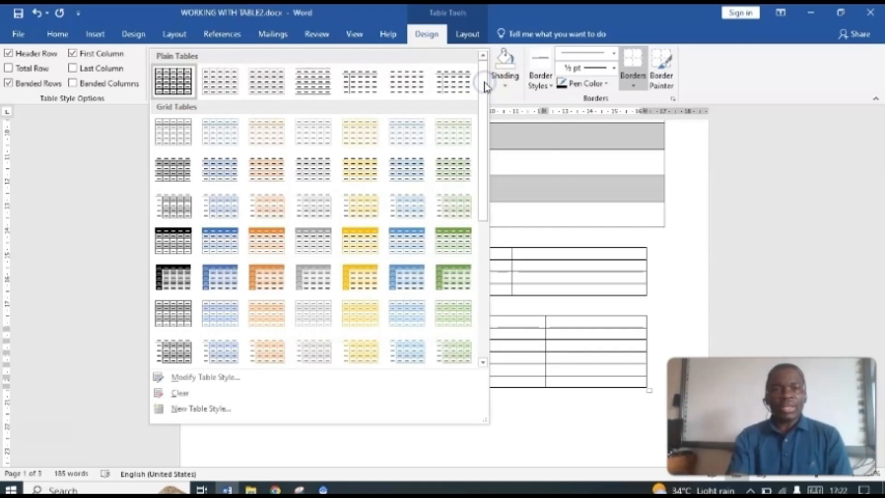
{"action": "left_click", "coordinate": [171, 239]}
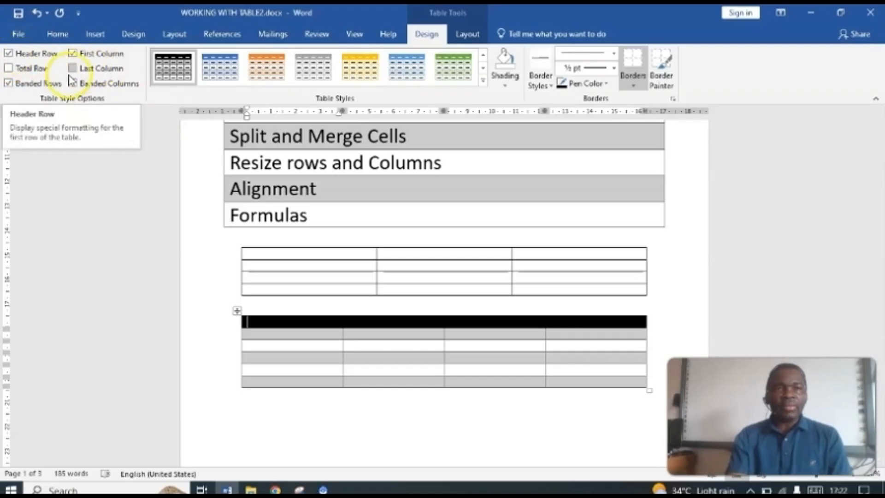
Step: Switch the 4-column table's Header Row, First Column and Banded Rows style options off and back on, one at a time
{"action": "left_click", "coordinate": [9, 53]}
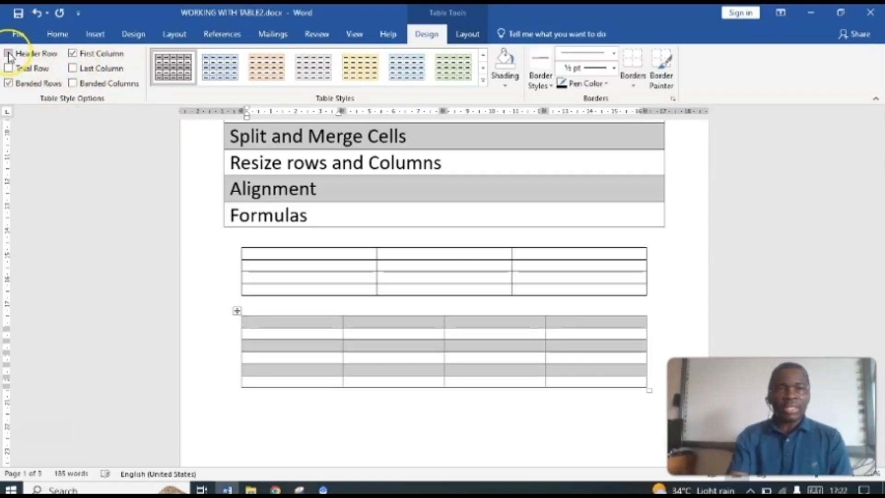
{"action": "left_click", "coordinate": [9, 53]}
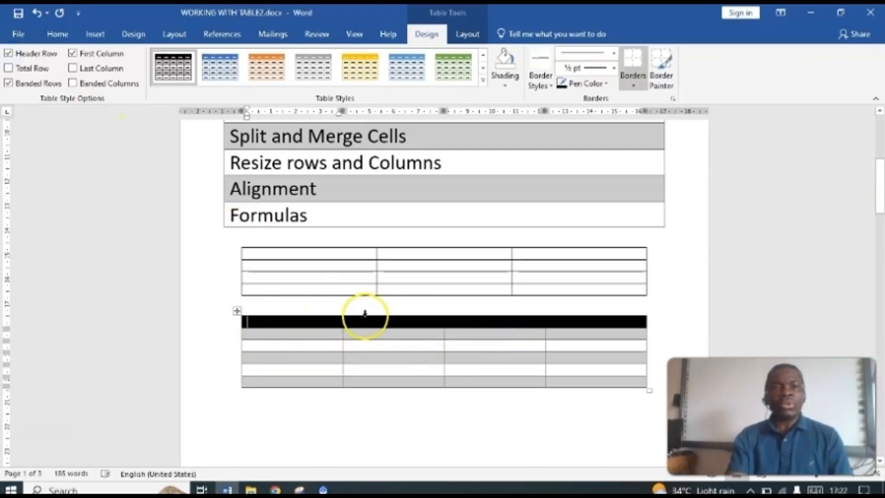
{"action": "left_click", "coordinate": [72, 54]}
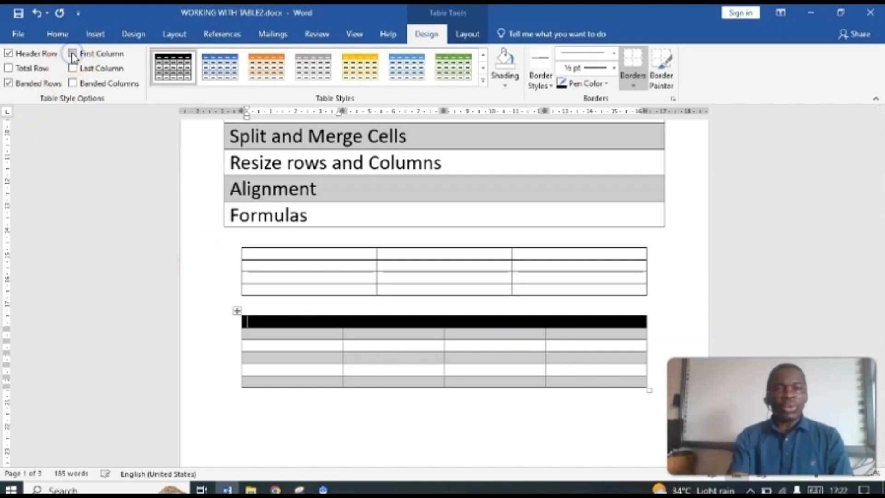
{"action": "left_click", "coordinate": [73, 54]}
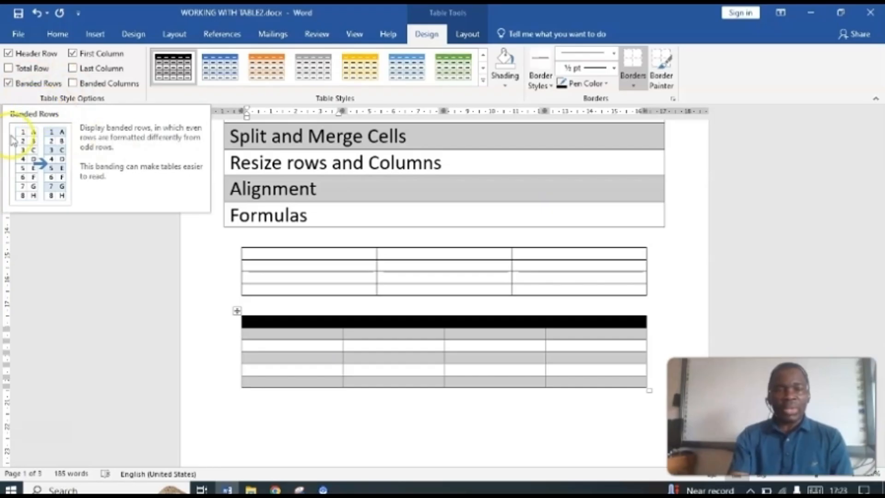
{"action": "left_click", "coordinate": [9, 83]}
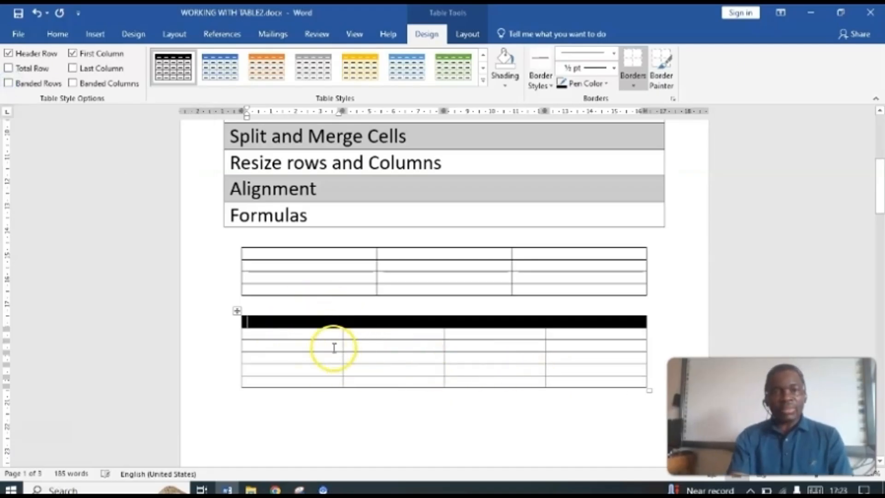
{"action": "left_click", "coordinate": [9, 84]}
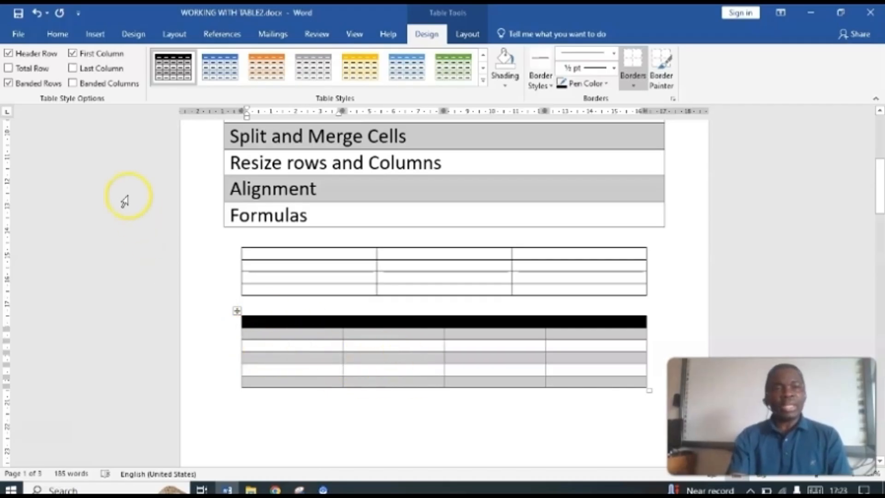
Step: Try different combinations of Banded Columns and Banded Rows on the 4-column table, leaving both options off
{"action": "left_click", "coordinate": [73, 84]}
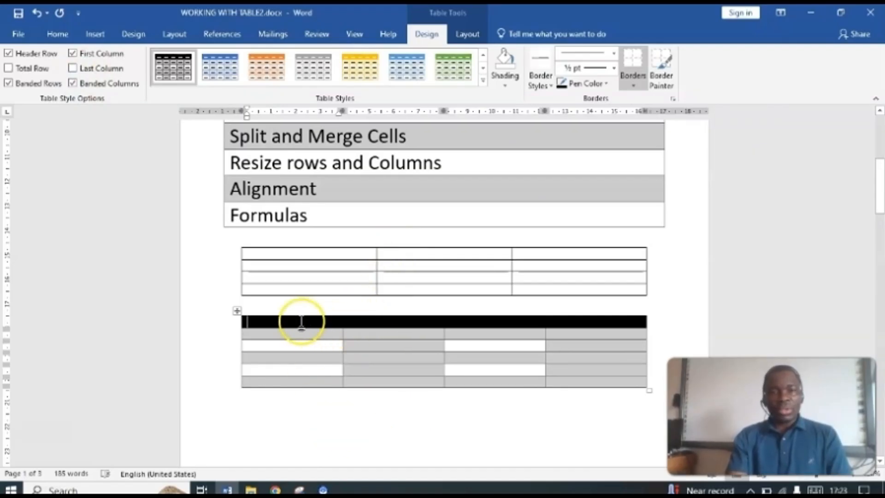
{"action": "mouse_move", "coordinate": [358, 313]}
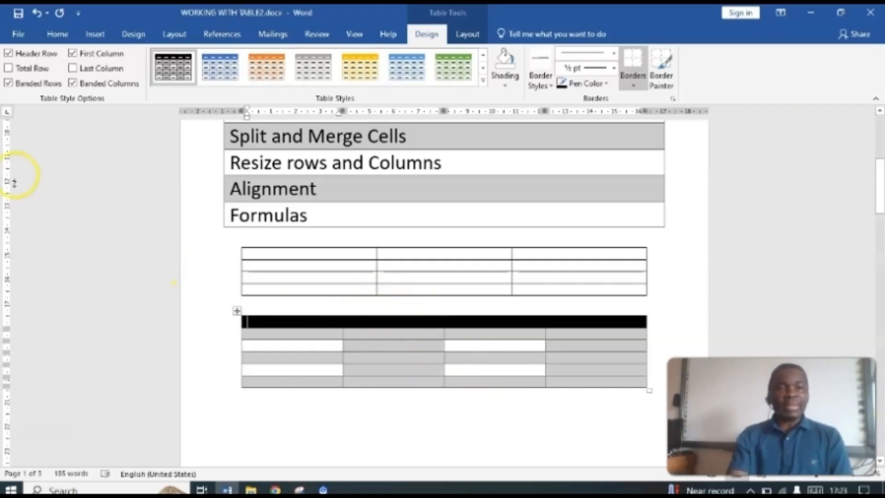
{"action": "left_click", "coordinate": [8, 84]}
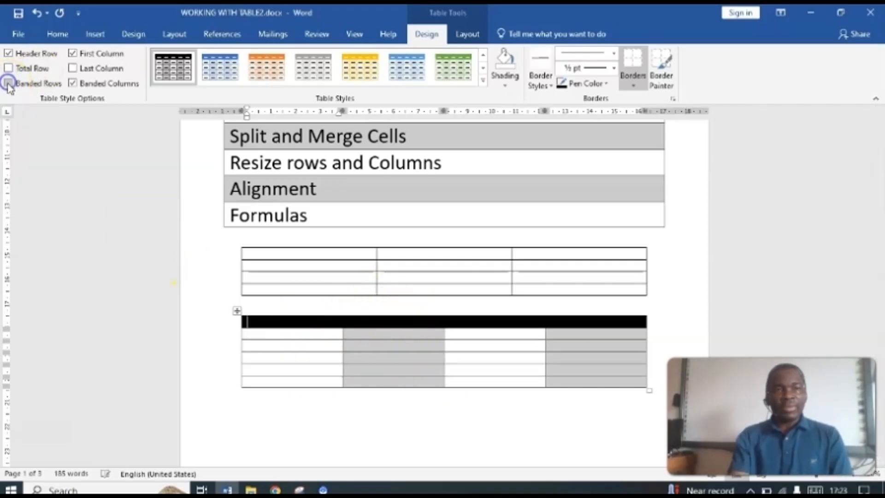
{"action": "left_click", "coordinate": [80, 85]}
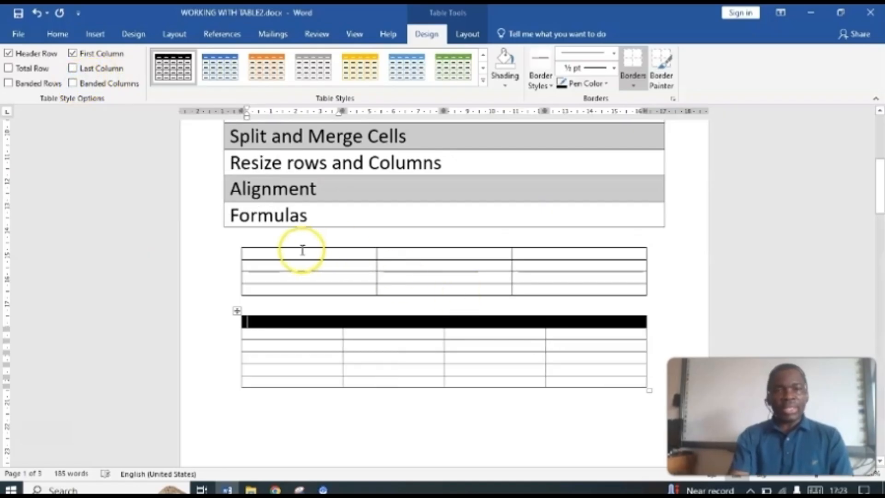
{"action": "left_click", "coordinate": [74, 84]}
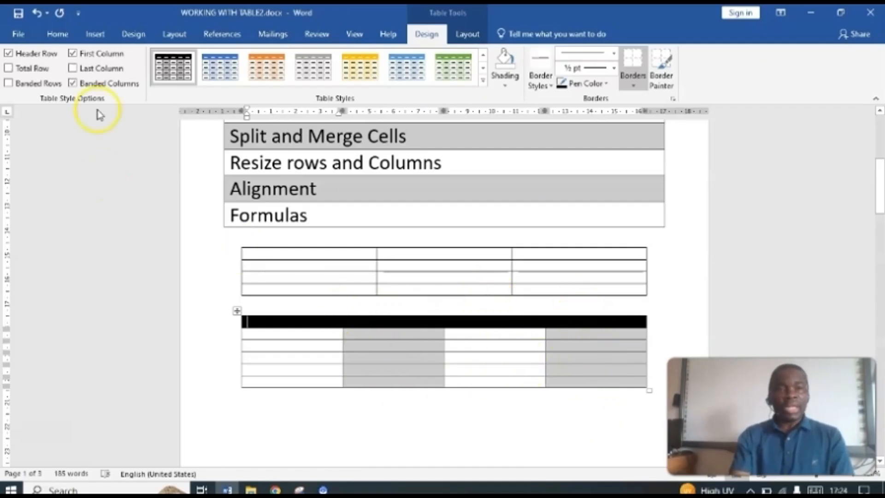
{"action": "left_click", "coordinate": [74, 84]}
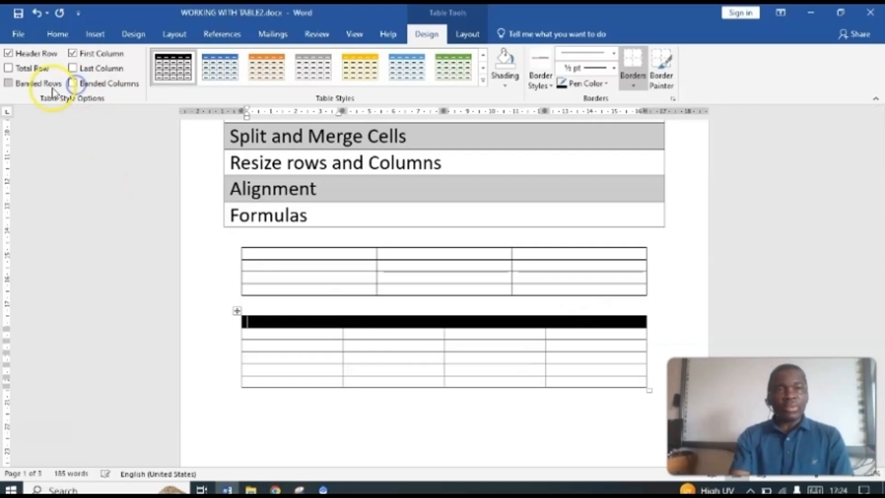
{"action": "left_click", "coordinate": [9, 84]}
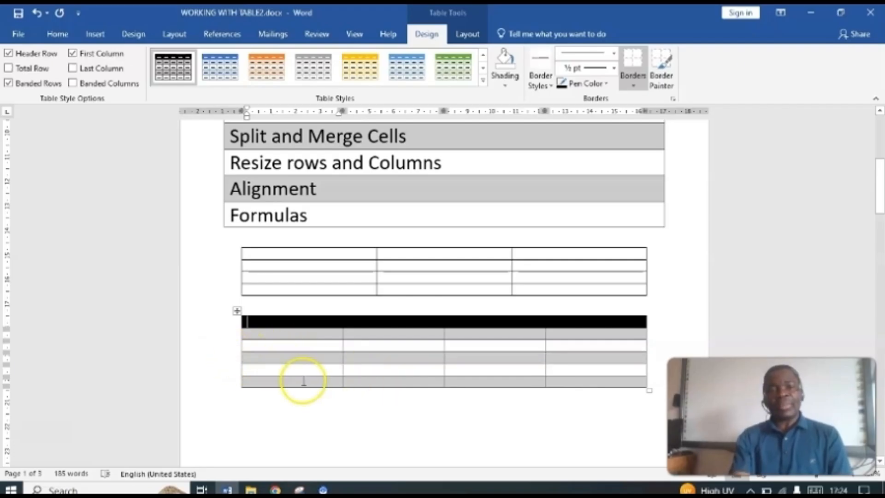
{"action": "left_click", "coordinate": [13, 86]}
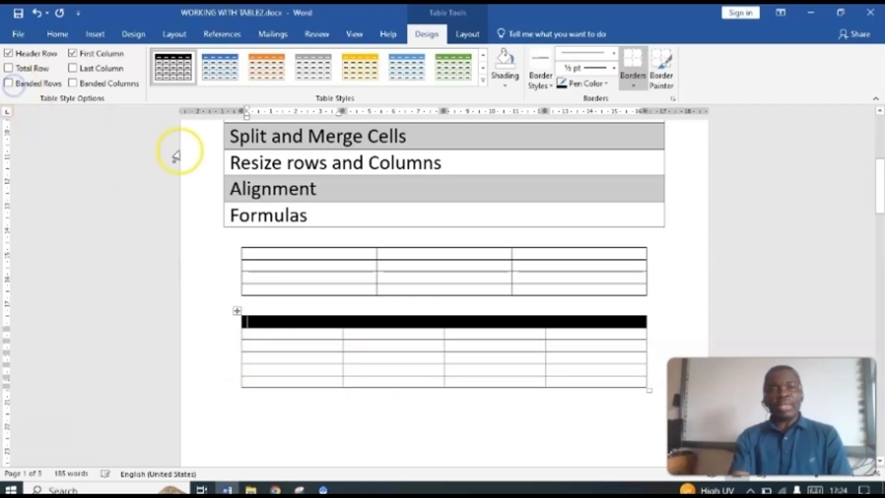
Step: Apply the dark black grid table style with a solid black header row and first column to the 3-column table
{"action": "left_click_drag", "start_coordinate": [880, 163], "coordinate": [876, 184]}
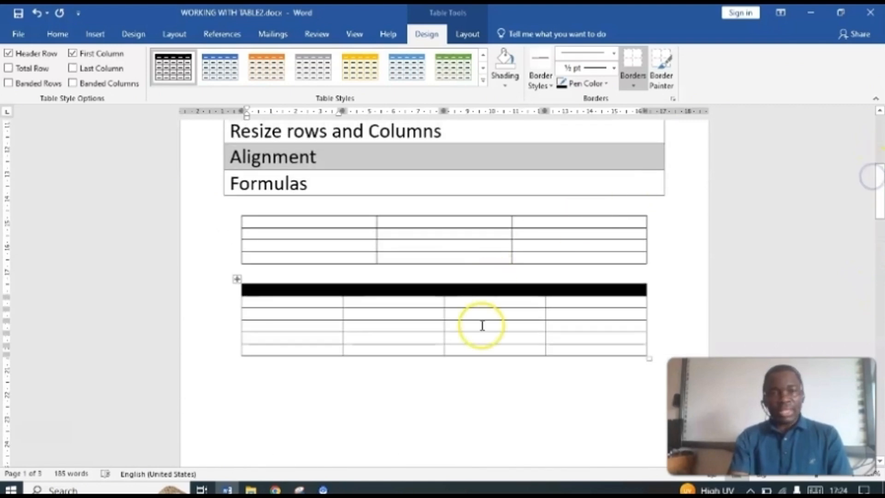
{"action": "left_click", "coordinate": [311, 260]}
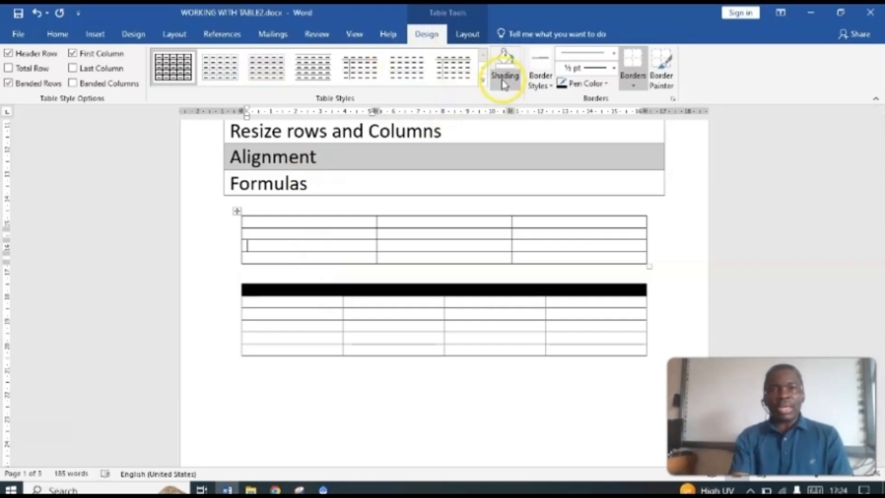
{"action": "left_click", "coordinate": [483, 81]}
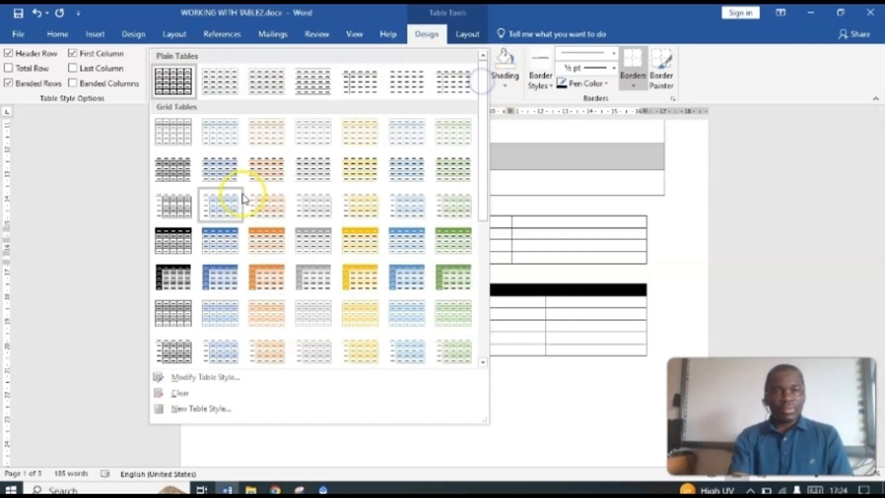
{"action": "left_click", "coordinate": [169, 277]}
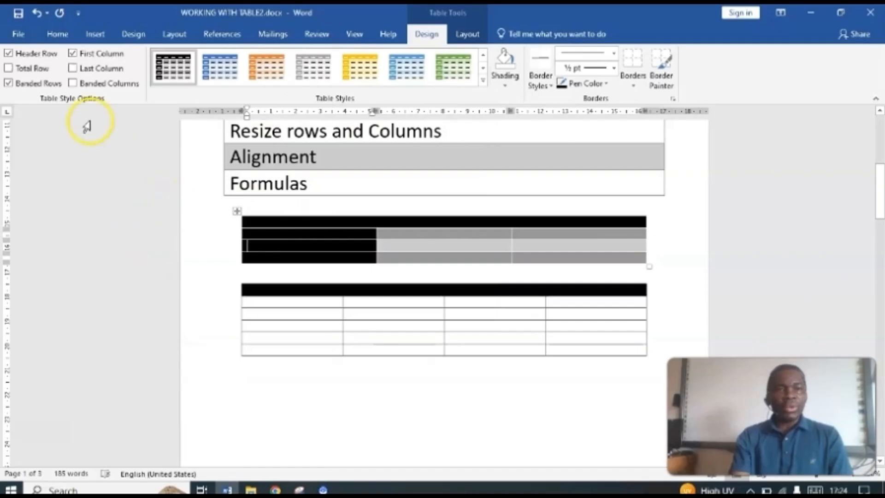
Step: Toggle the 3-column table's First Column and Last Column formatting, ending with First Column on and Last Column off
{"action": "left_click", "coordinate": [74, 54]}
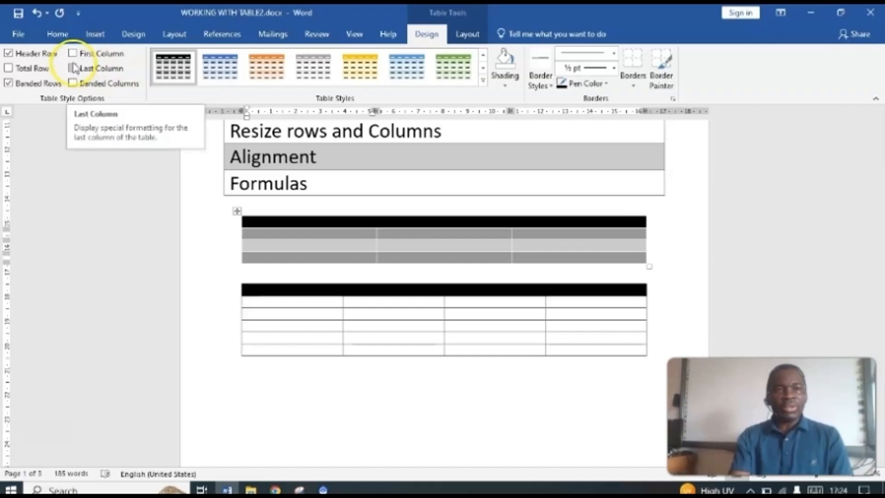
{"action": "left_click", "coordinate": [73, 53]}
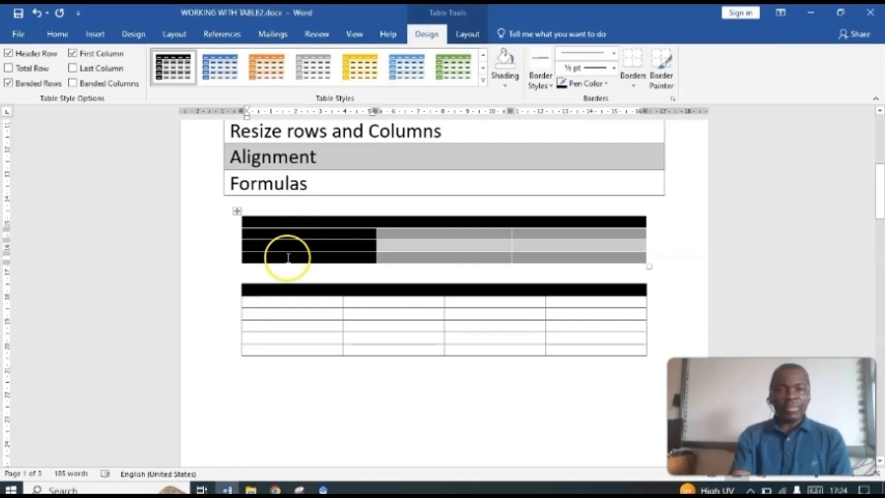
{"action": "left_click", "coordinate": [75, 69]}
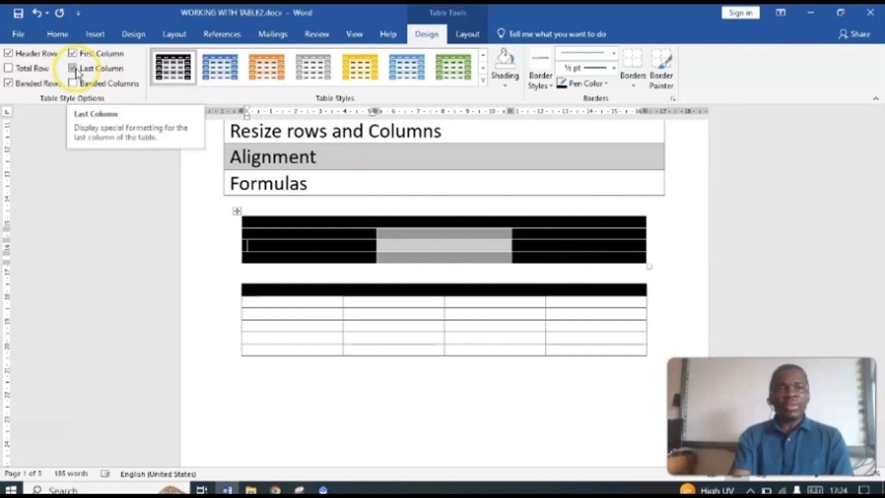
{"action": "left_click", "coordinate": [72, 54]}
{"action": "left_click", "coordinate": [73, 68]}
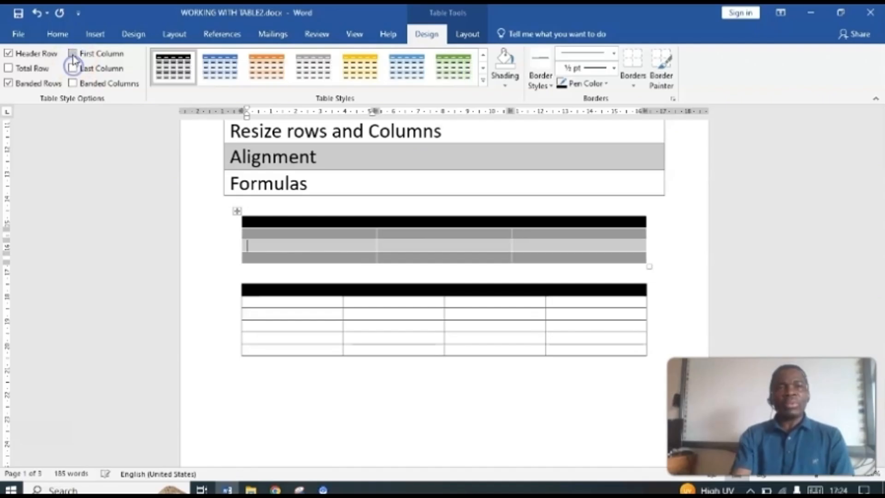
{"action": "left_click", "coordinate": [73, 53]}
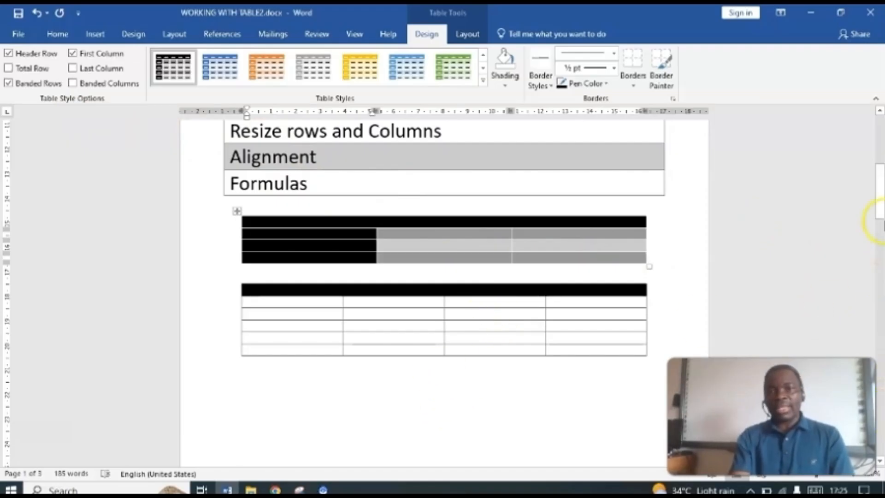
Step: In the second marks table on page 2, insert a blank row above the second student's row and another below the third student's row
{"action": "left_click_drag", "start_coordinate": [880, 201], "coordinate": [880, 290]}
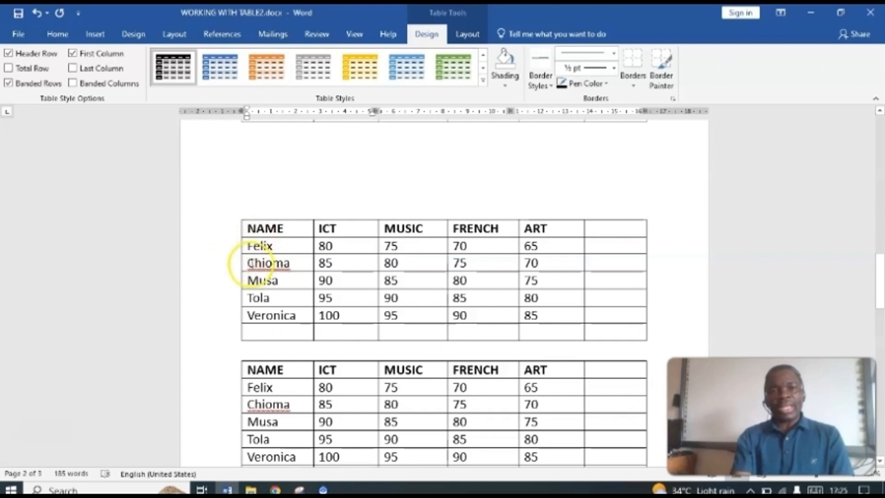
{"action": "left_click", "coordinate": [227, 272]}
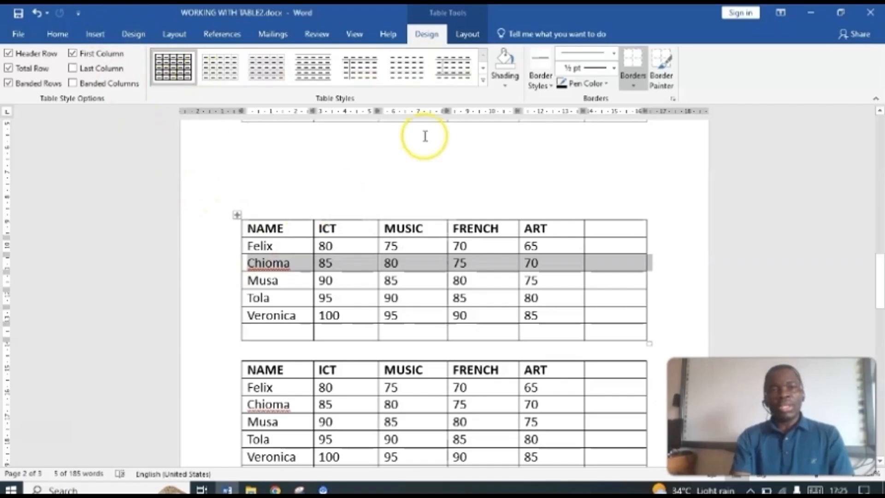
{"action": "left_click", "coordinate": [469, 28]}
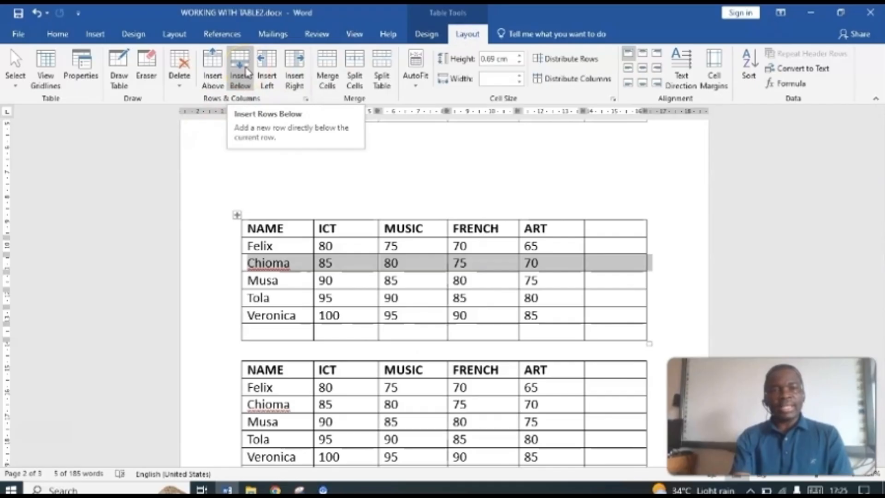
{"action": "left_click", "coordinate": [219, 64]}
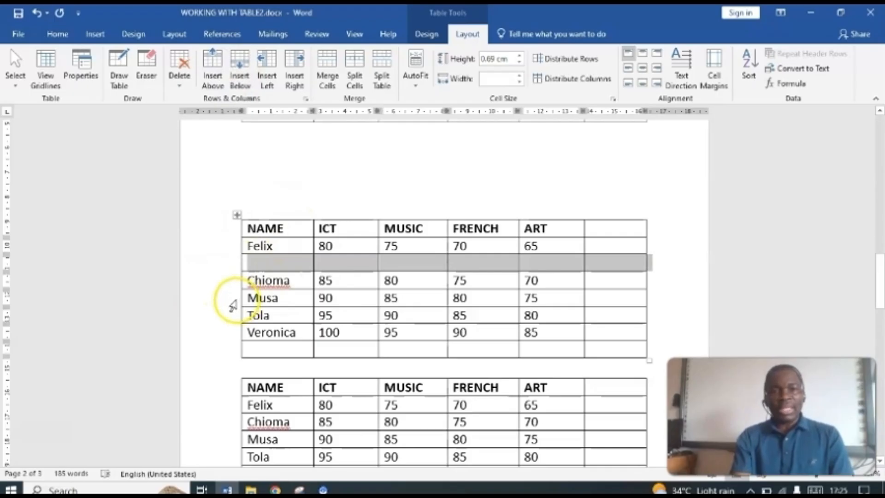
{"action": "left_click", "coordinate": [235, 299]}
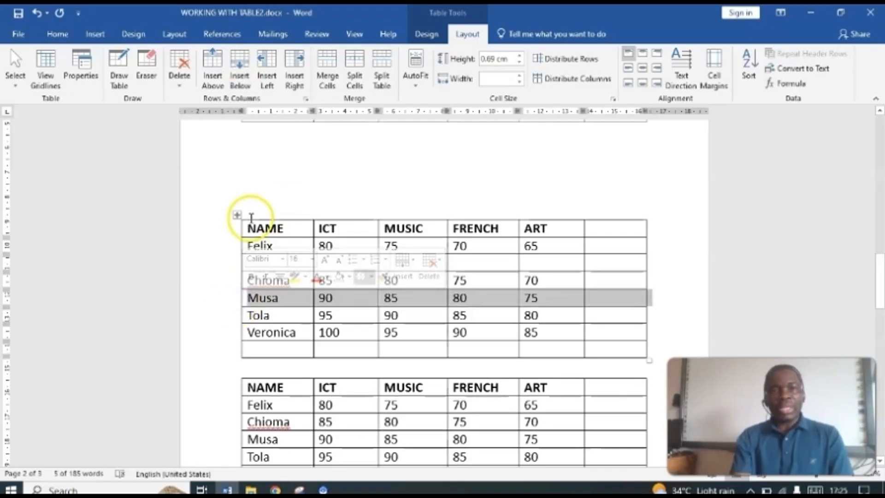
{"action": "left_click", "coordinate": [246, 81]}
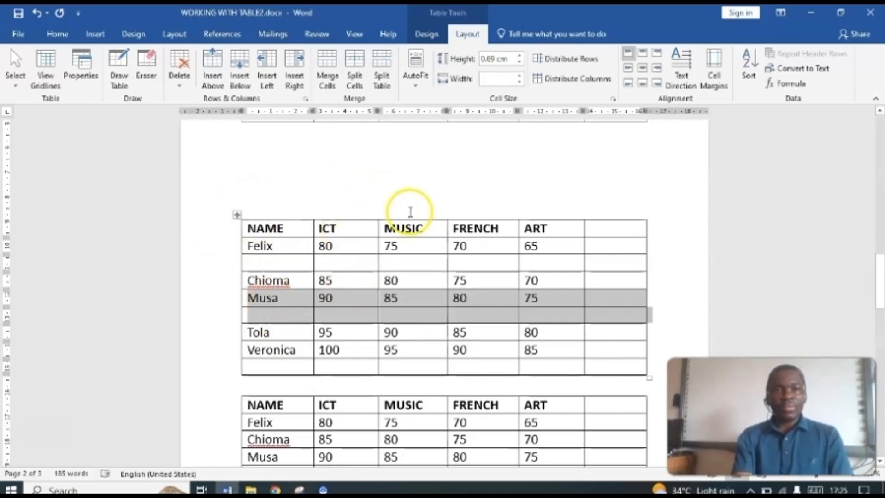
Step: Insert a blank column between the ICT and MUSIC columns of the same marks table
{"action": "left_click", "coordinate": [411, 213]}
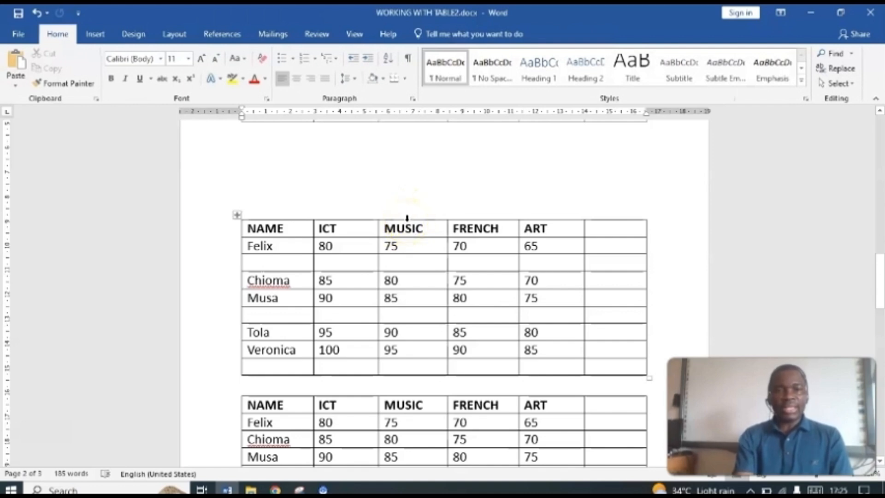
{"action": "left_click", "coordinate": [408, 218]}
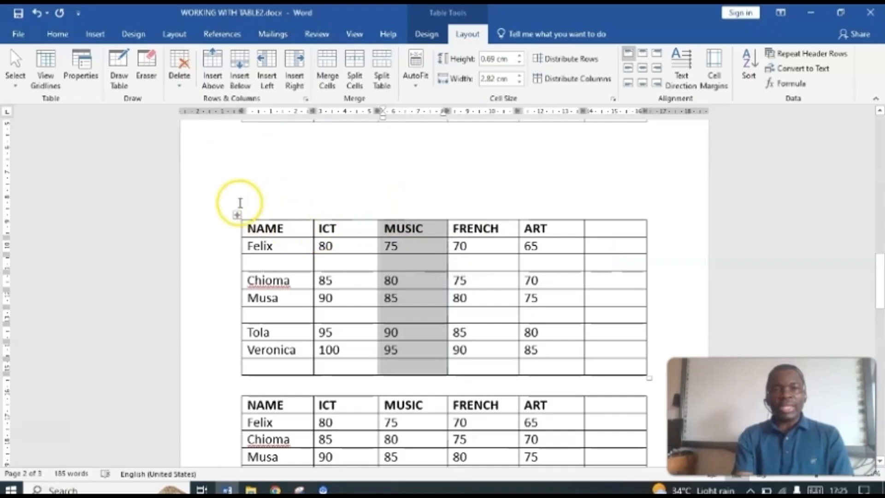
{"action": "mouse_move", "coordinate": [378, 214]}
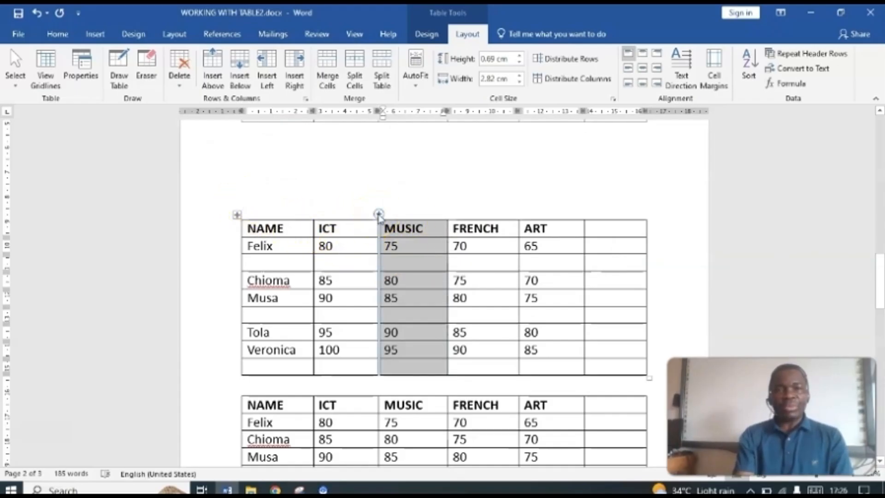
{"action": "left_click", "coordinate": [378, 215]}
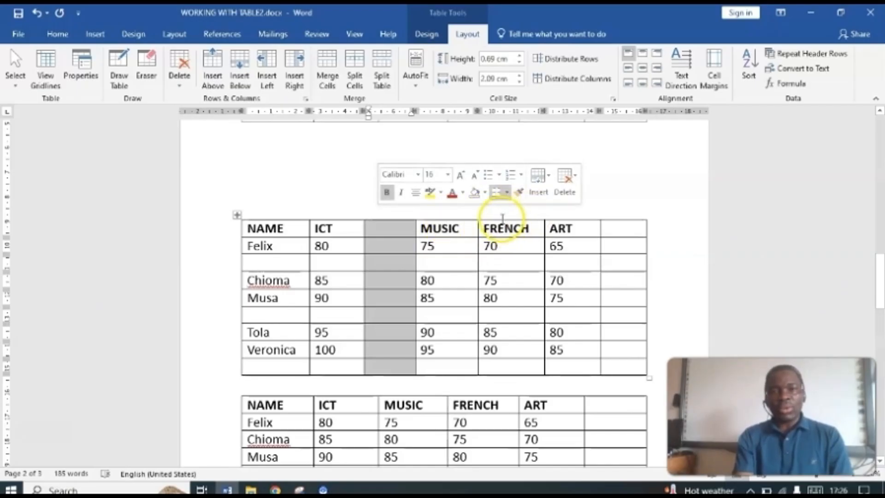
Step: Insert a blank column between the FRENCH and ART columns of the same marks table
{"action": "left_click", "coordinate": [499, 217]}
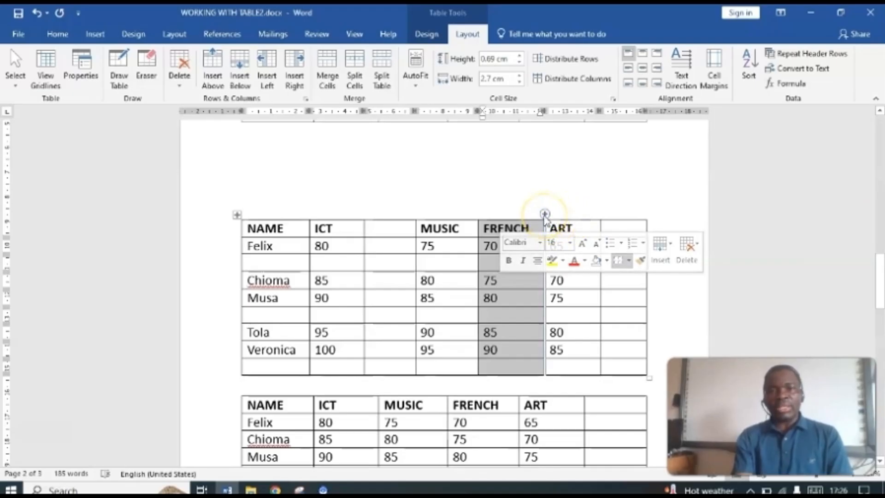
{"action": "left_click", "coordinate": [509, 217]}
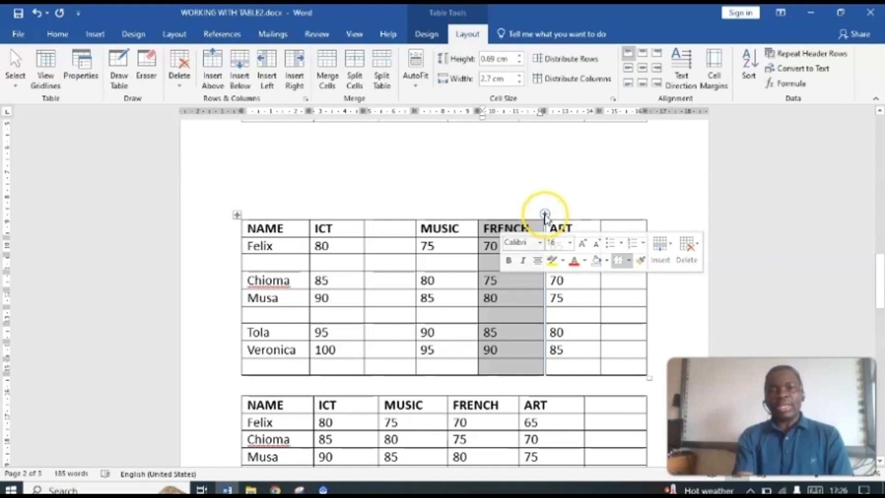
{"action": "left_click", "coordinate": [545, 215]}
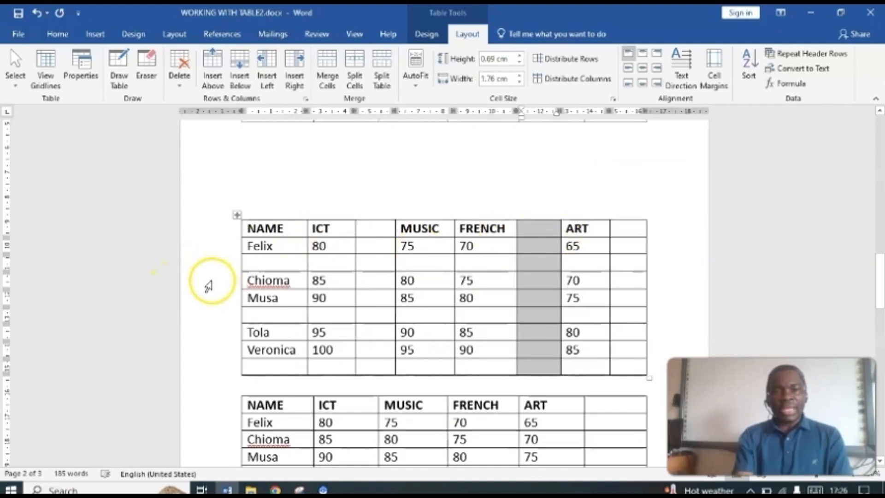
Step: Insert another blank row directly above the second student's row in the same marks table
{"action": "left_click", "coordinate": [209, 286]}
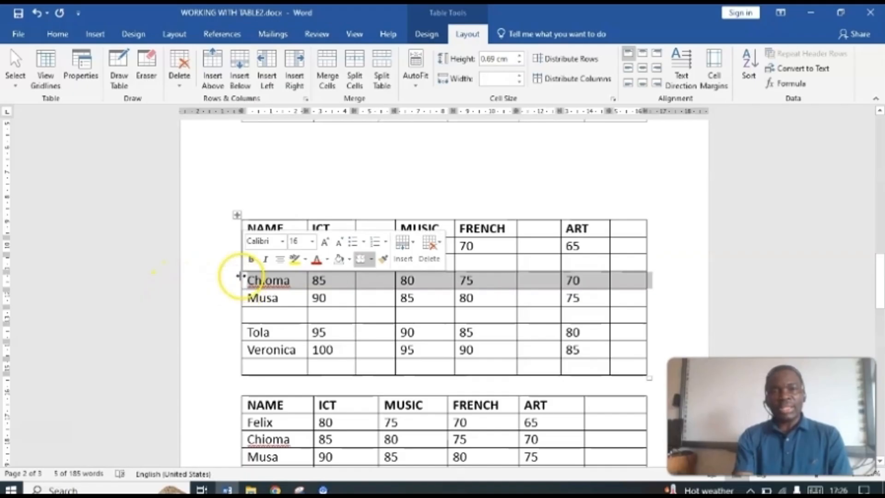
{"action": "right_click", "coordinate": [252, 282]}
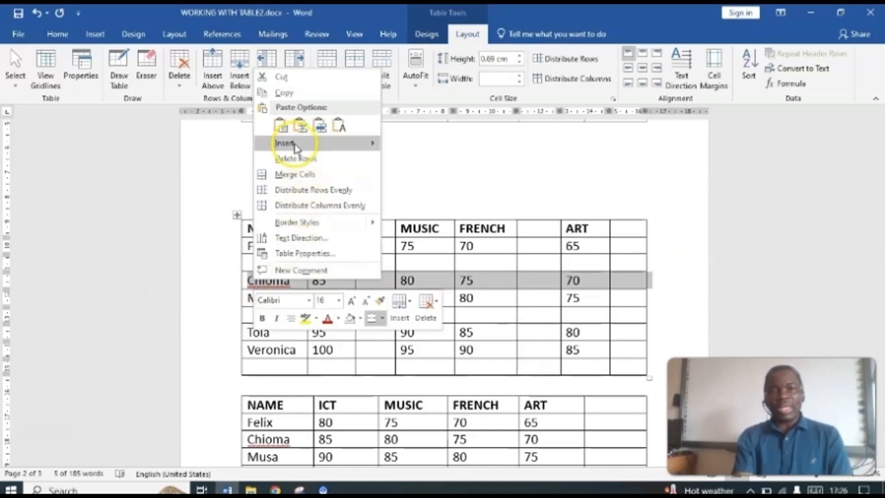
{"action": "mouse_move", "coordinate": [304, 143]}
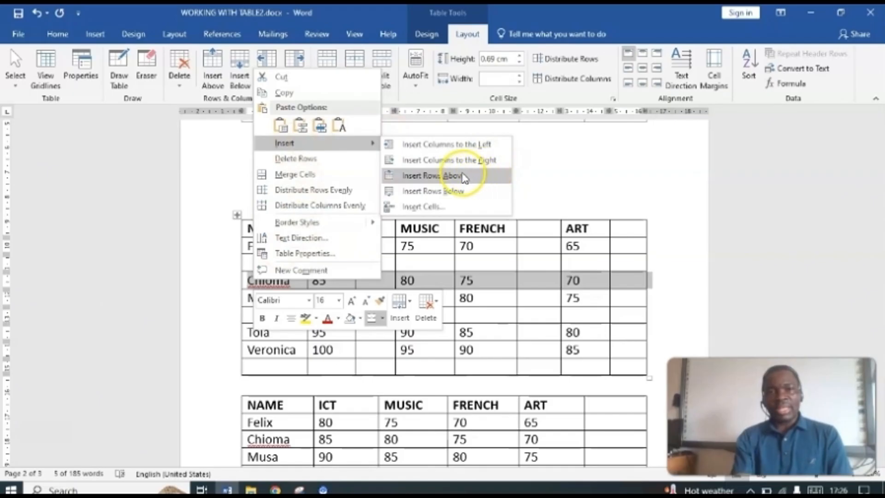
{"action": "left_click", "coordinate": [454, 175]}
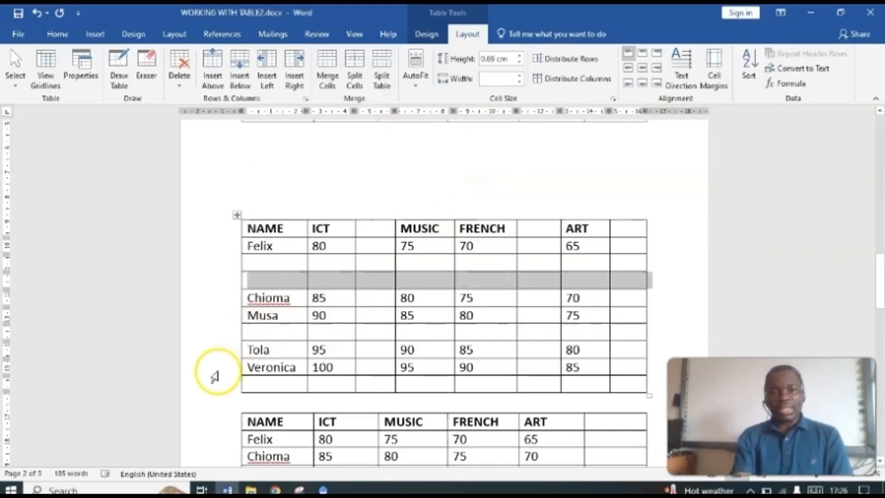
Step: Insert a blank row directly above the last student's row in the same marks table
{"action": "left_click", "coordinate": [226, 371]}
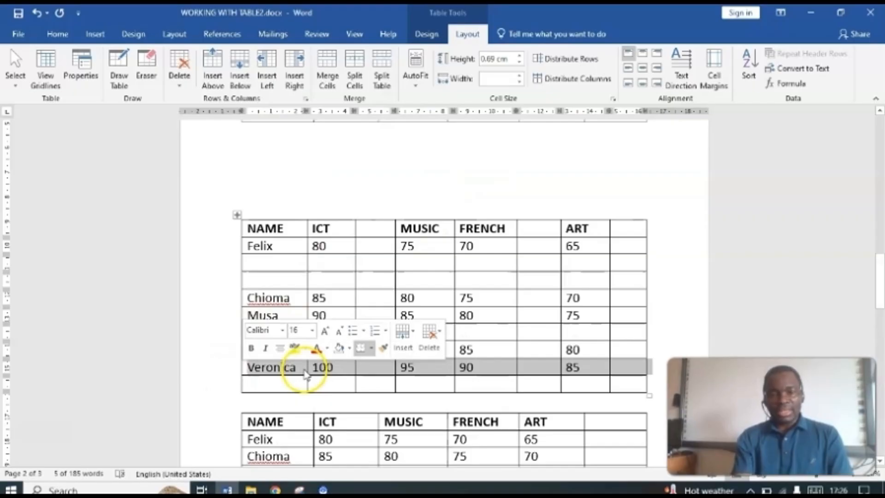
{"action": "left_click", "coordinate": [304, 371]}
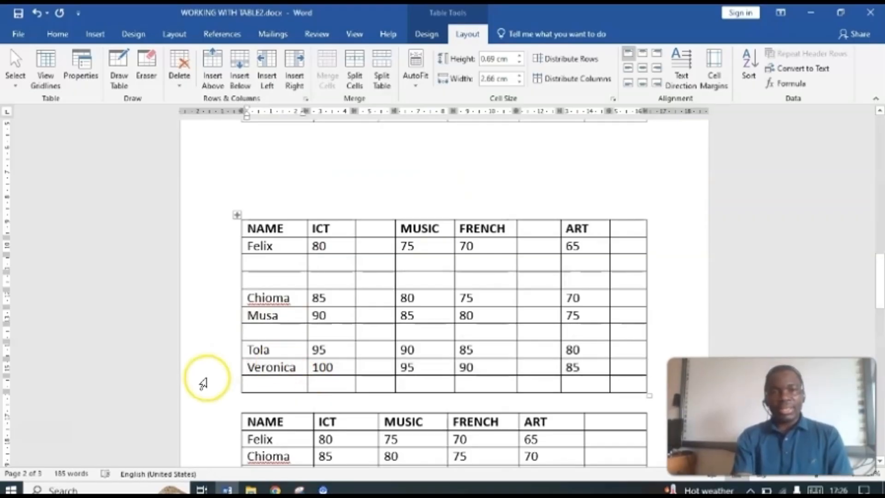
{"action": "left_click", "coordinate": [214, 374]}
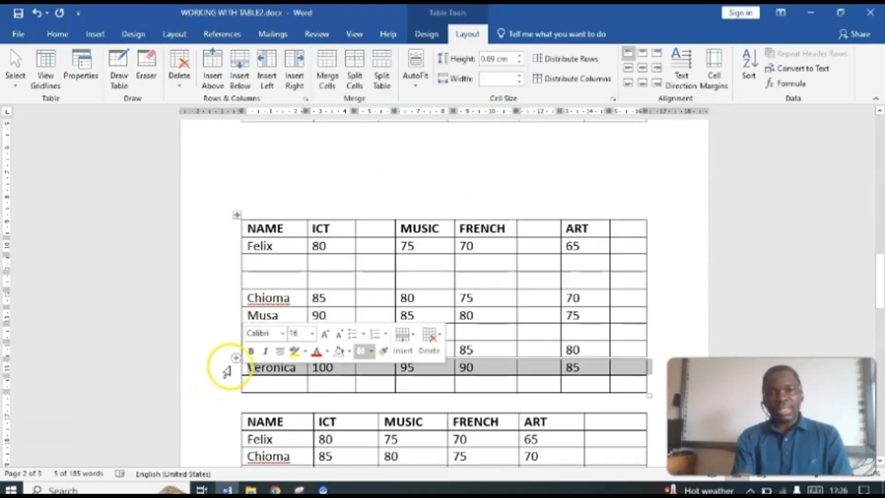
{"action": "left_click", "coordinate": [228, 368]}
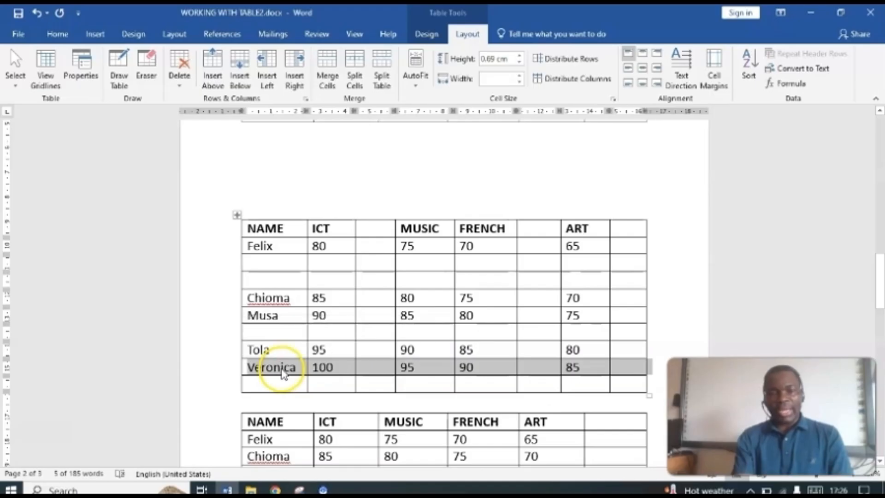
{"action": "right_click", "coordinate": [282, 372]}
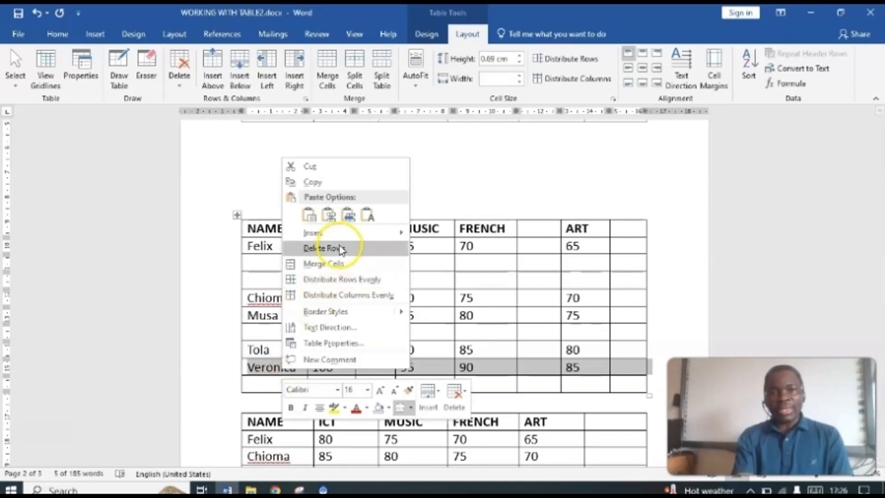
{"action": "mouse_move", "coordinate": [359, 233]}
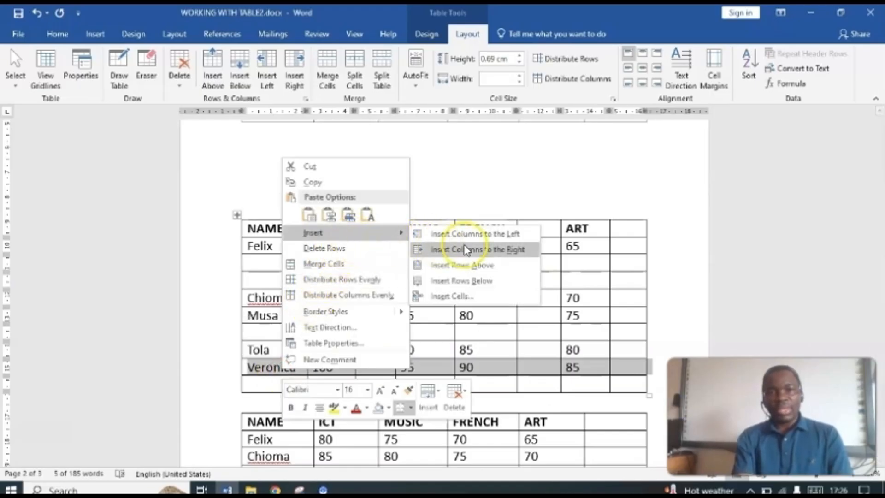
{"action": "left_click", "coordinate": [466, 270]}
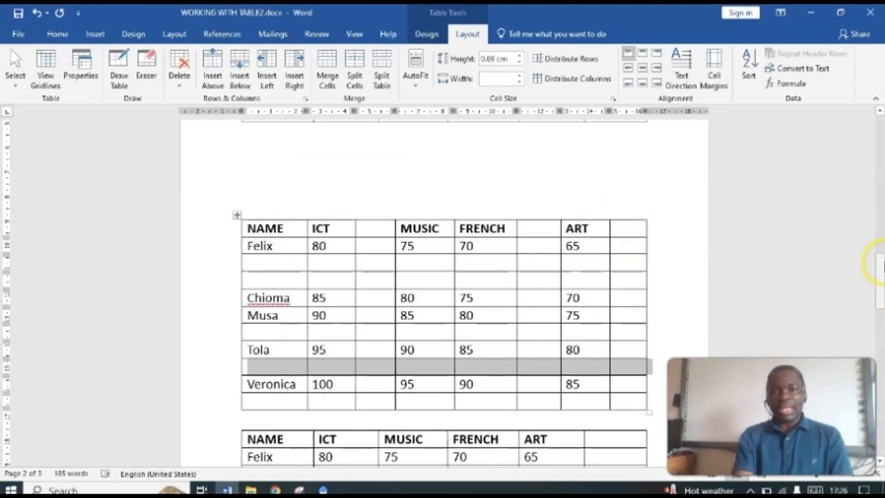
Step: In the third marks table on page 2, insert a blank row below the third student's row
{"action": "left_click_drag", "start_coordinate": [880, 267], "coordinate": [880, 314]}
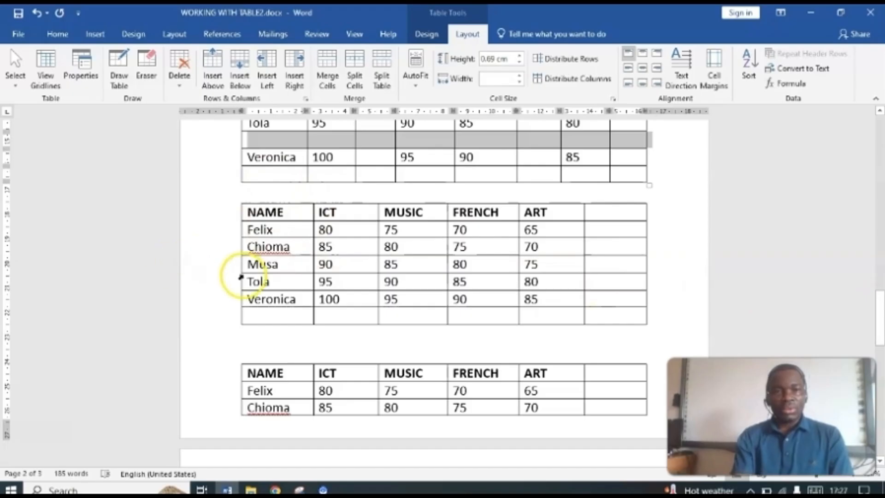
{"action": "left_click", "coordinate": [217, 264]}
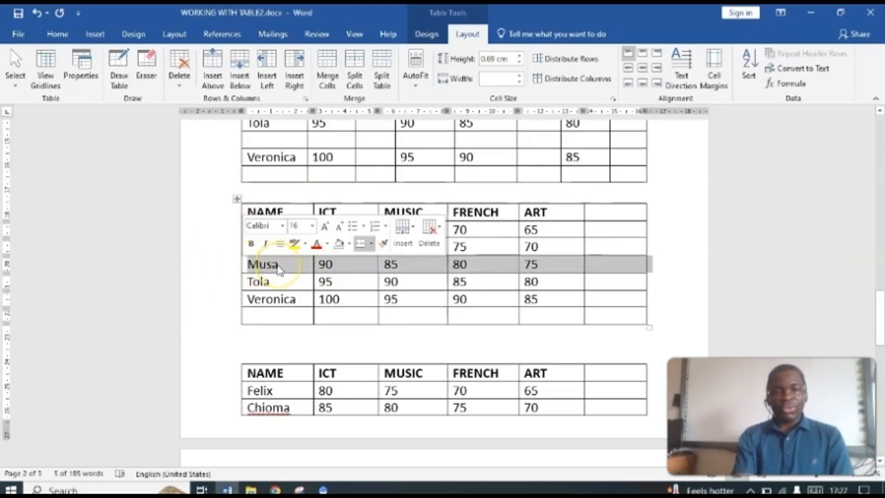
{"action": "right_click", "coordinate": [278, 265]}
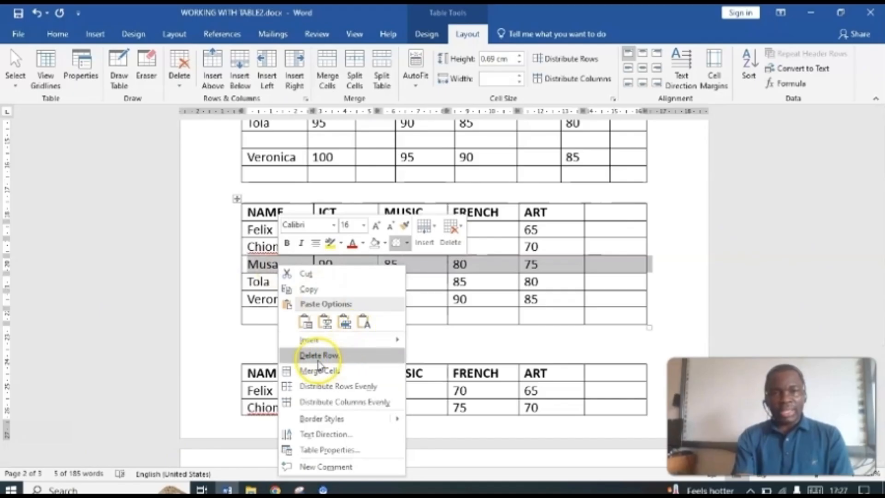
{"action": "mouse_move", "coordinate": [318, 347]}
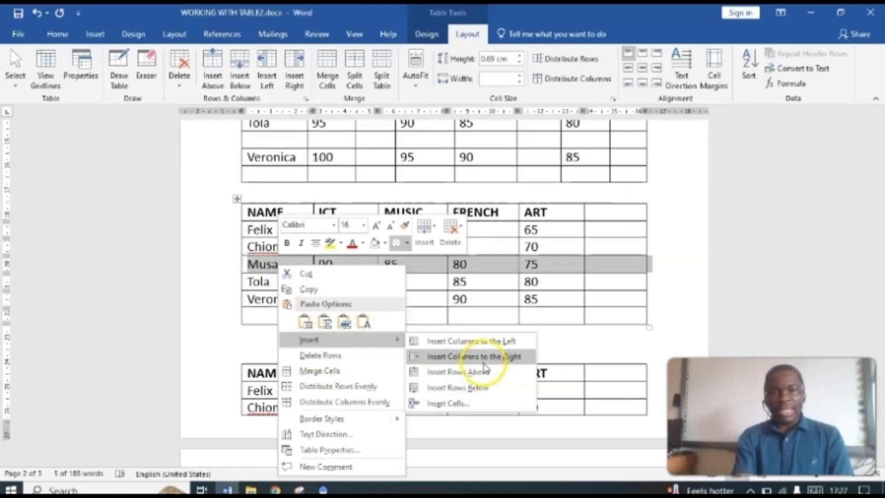
{"action": "left_click", "coordinate": [457, 387]}
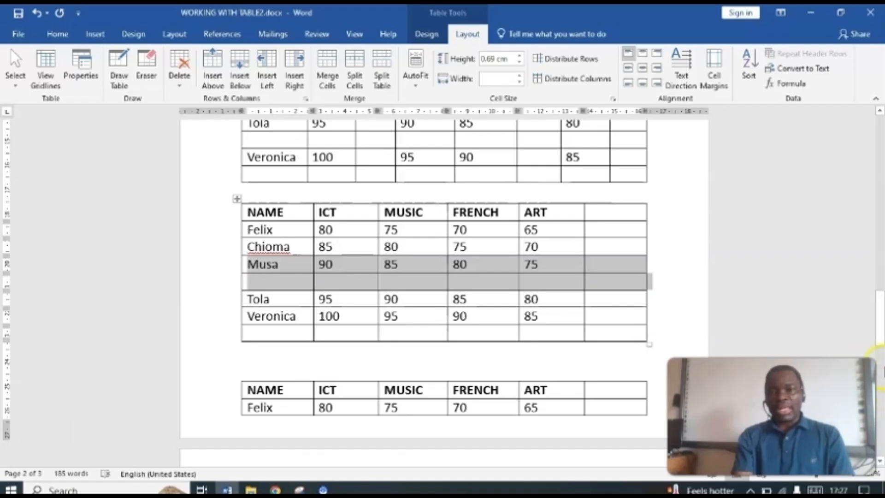
Step: Cut the third student's row from the first marks table on page 2
{"action": "left_click_drag", "start_coordinate": [878, 325], "coordinate": [880, 156]}
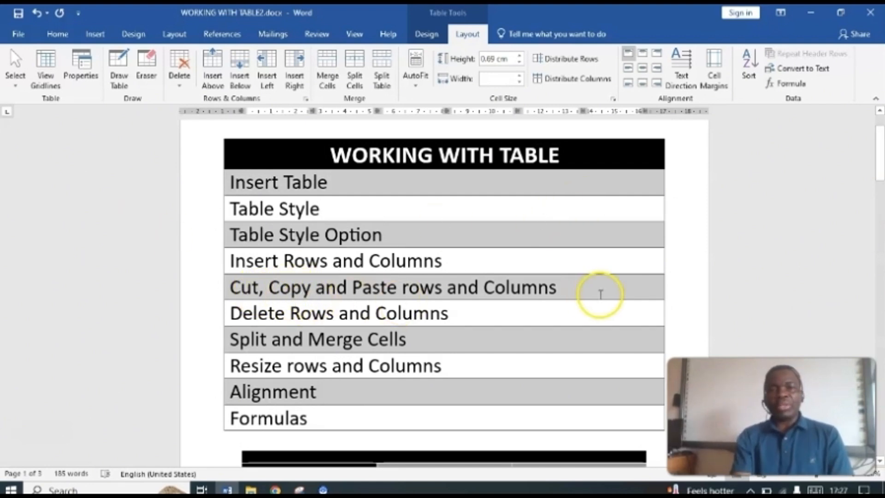
{"action": "left_click_drag", "start_coordinate": [880, 157], "coordinate": [881, 243]}
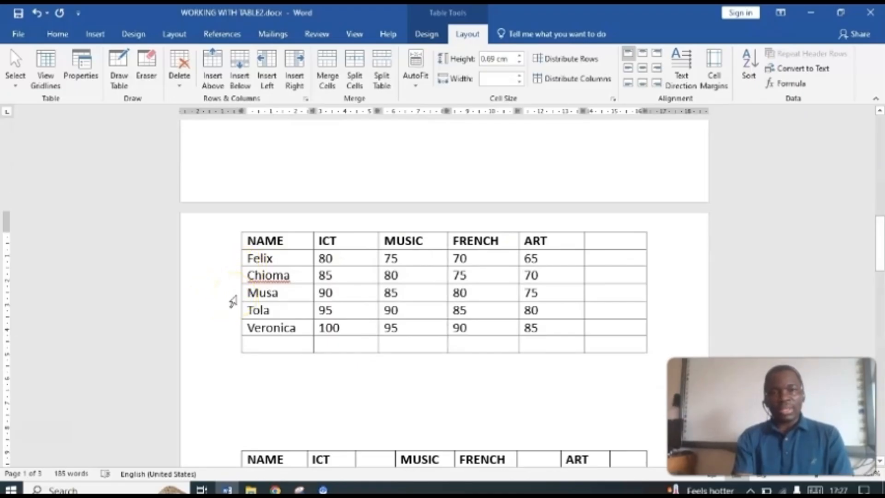
{"action": "left_click", "coordinate": [233, 302]}
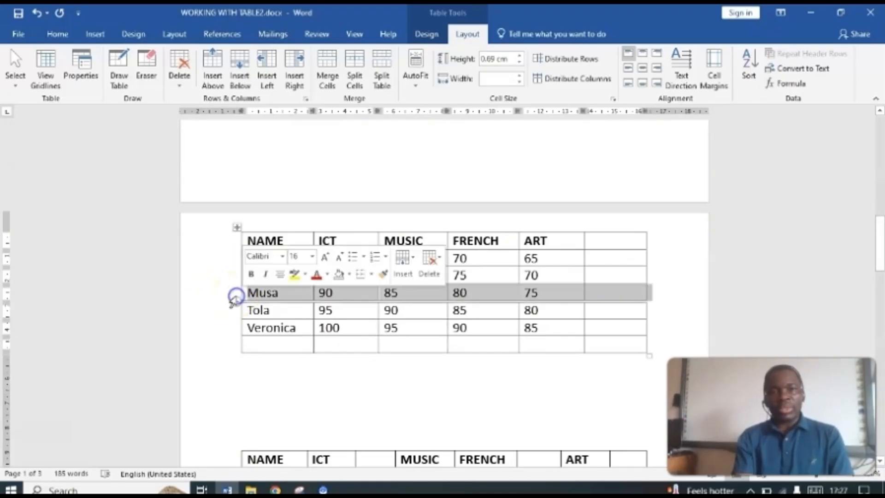
{"action": "left_click", "coordinate": [267, 292]}
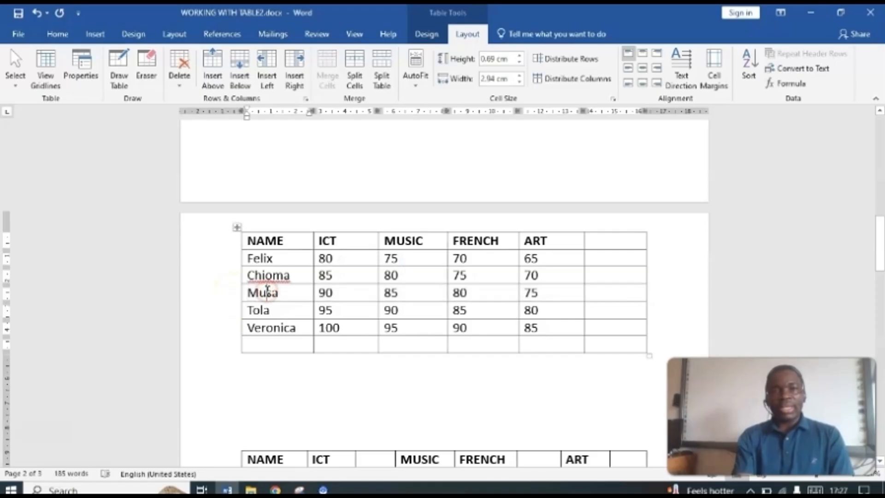
{"action": "left_click", "coordinate": [222, 293]}
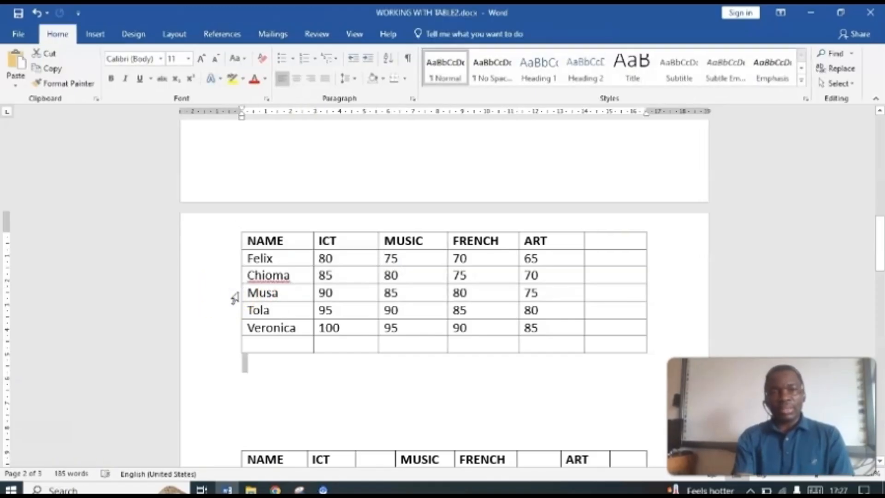
{"action": "left_click", "coordinate": [236, 294]}
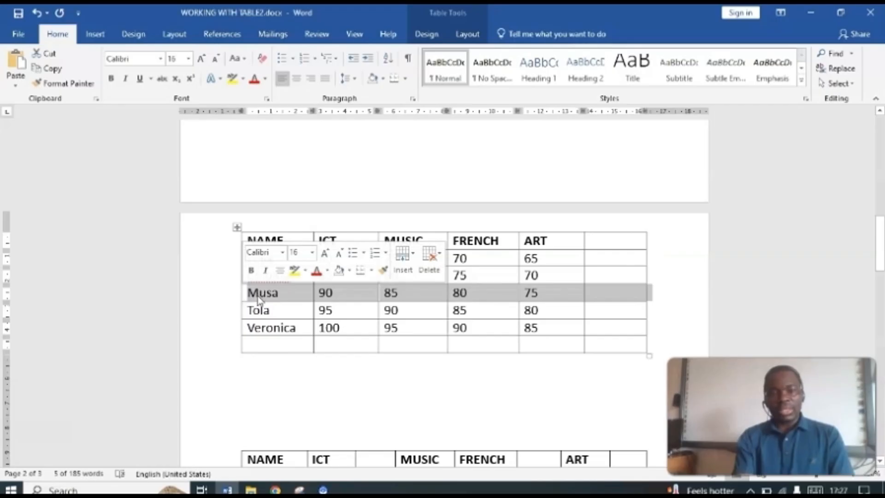
{"action": "right_click", "coordinate": [257, 293]}
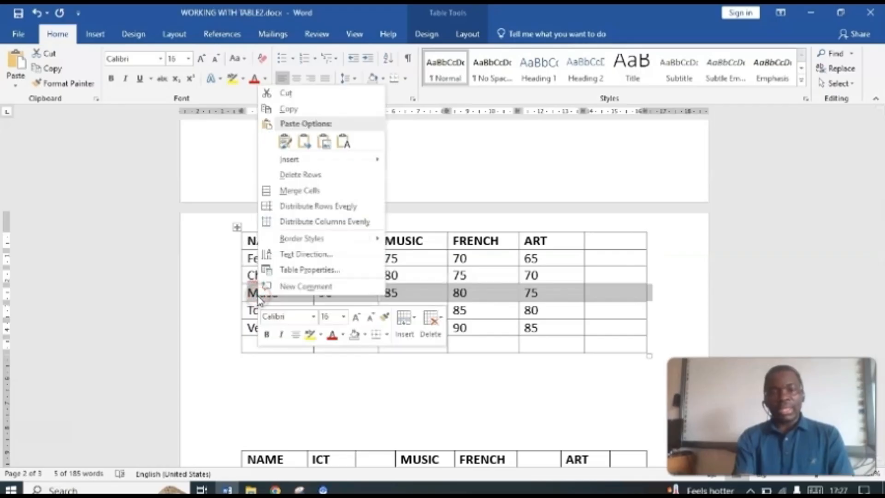
{"action": "left_click", "coordinate": [288, 94]}
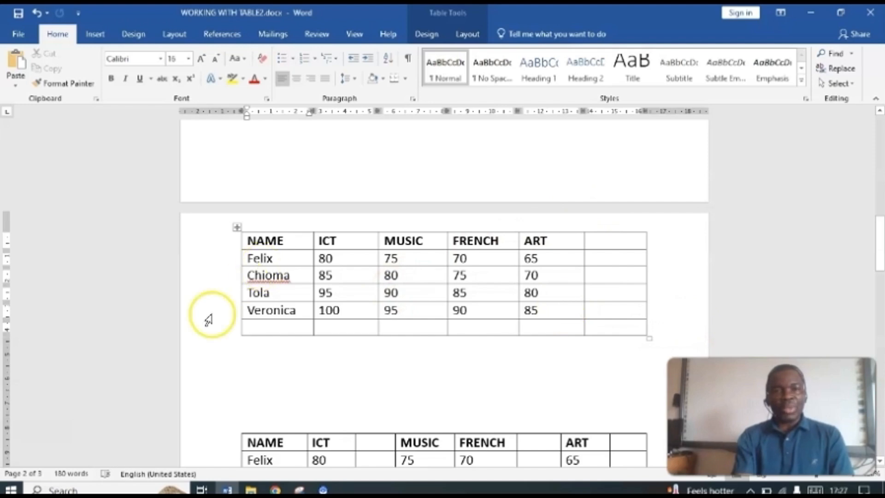
Step: Paste the cut student row at the blank last row of the same marks table, keeping the source formatting
{"action": "left_click", "coordinate": [221, 335]}
{"action": "left_click", "coordinate": [229, 334]}
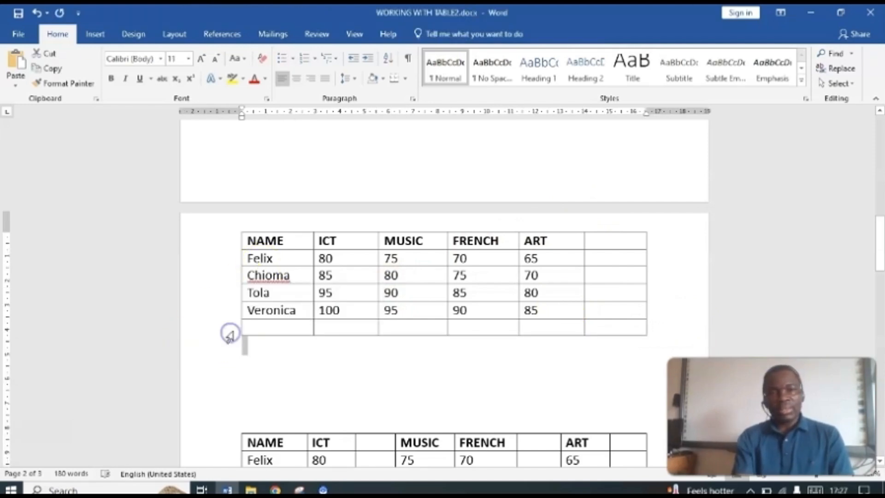
{"action": "left_click", "coordinate": [233, 327]}
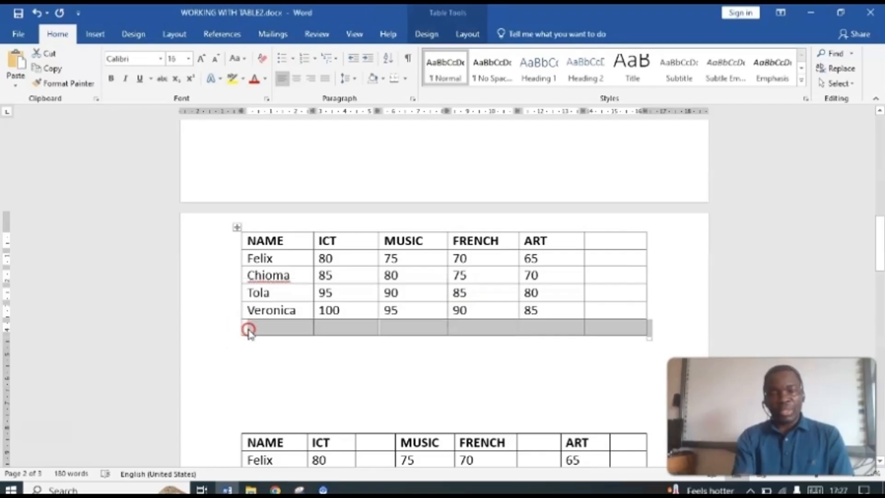
{"action": "left_click", "coordinate": [249, 329]}
{"action": "right_click", "coordinate": [249, 329]}
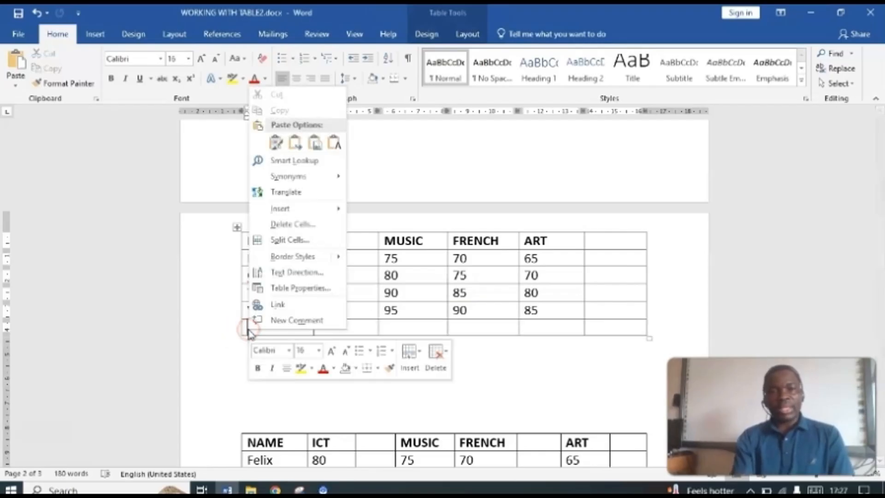
{"action": "left_click", "coordinate": [275, 145]}
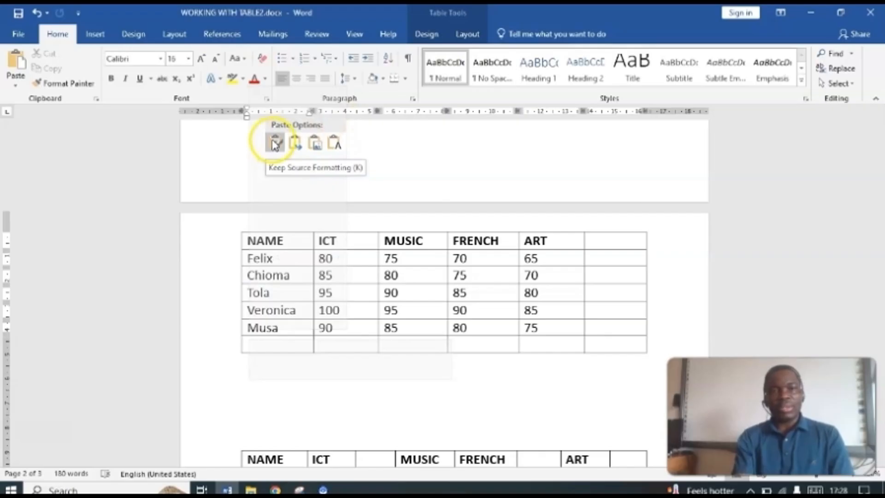
{"action": "left_click", "coordinate": [275, 145]}
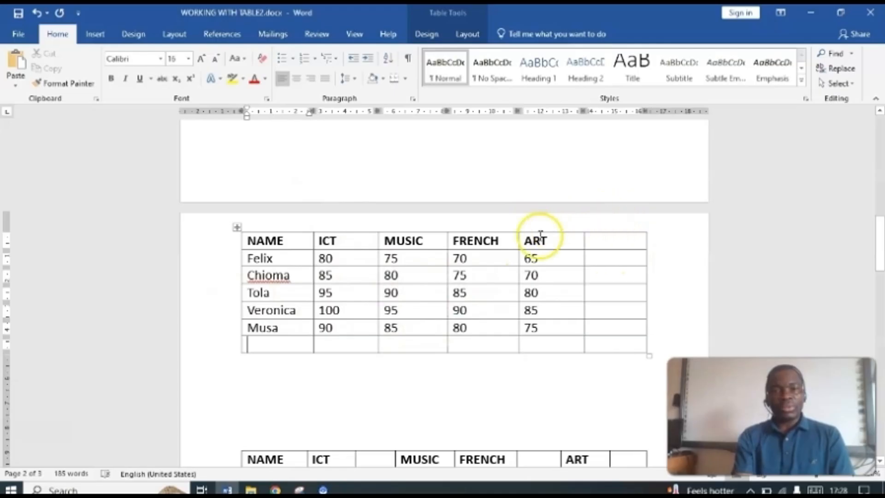
Step: Move the ART column of the first marks table on page 2 past the blank column by cutting and pasting it
{"action": "mouse_move", "coordinate": [535, 229]}
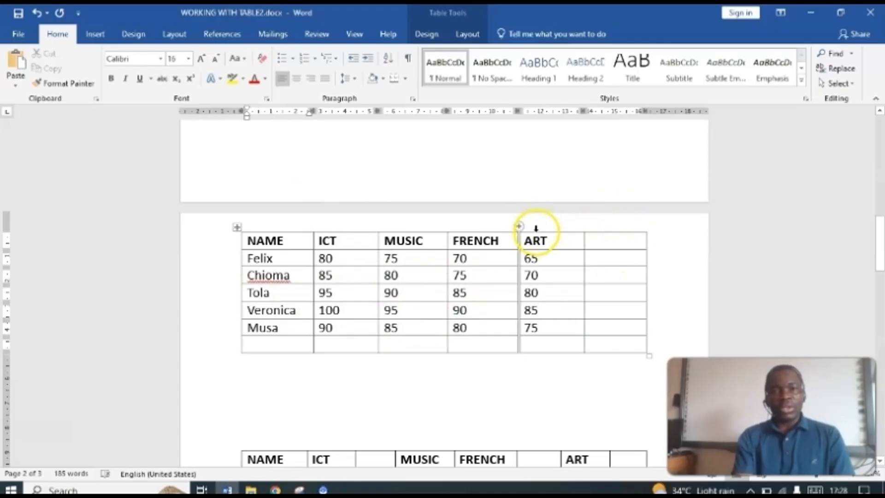
{"action": "left_click", "coordinate": [536, 229]}
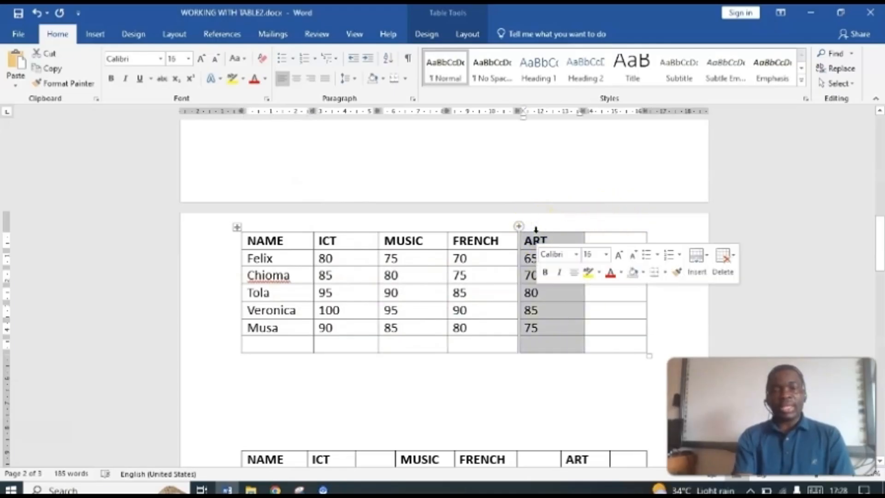
{"action": "right_click", "coordinate": [537, 235]}
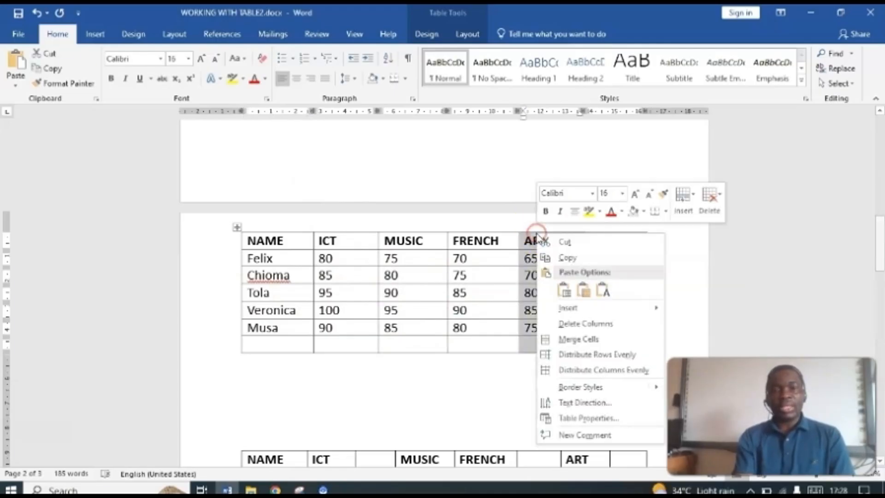
{"action": "left_click", "coordinate": [572, 242]}
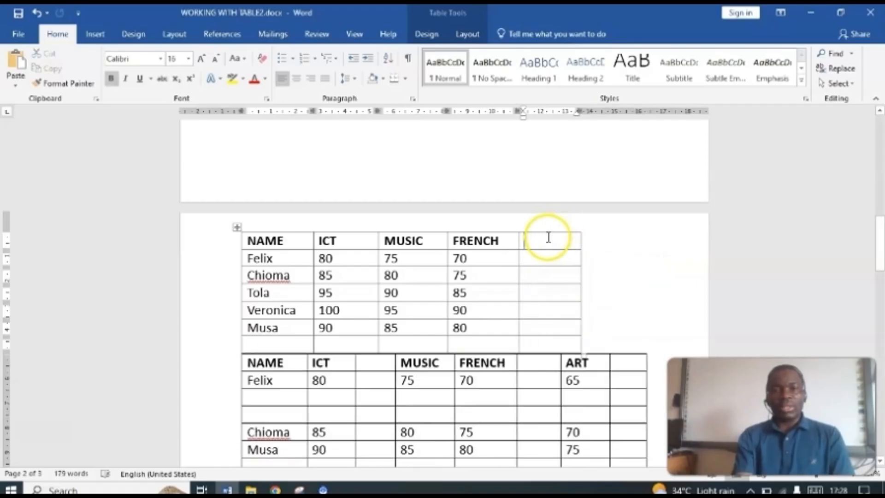
{"action": "left_click", "coordinate": [586, 239]}
{"action": "right_click", "coordinate": [586, 239]}
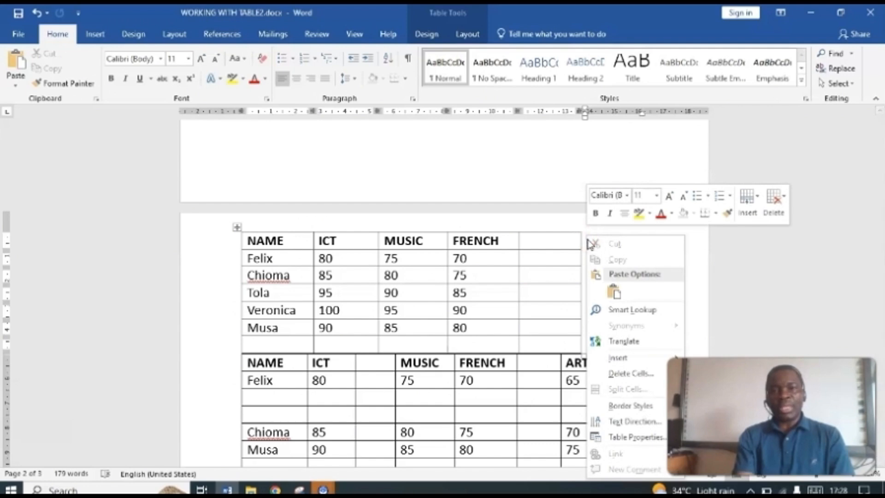
{"action": "left_click", "coordinate": [616, 290]}
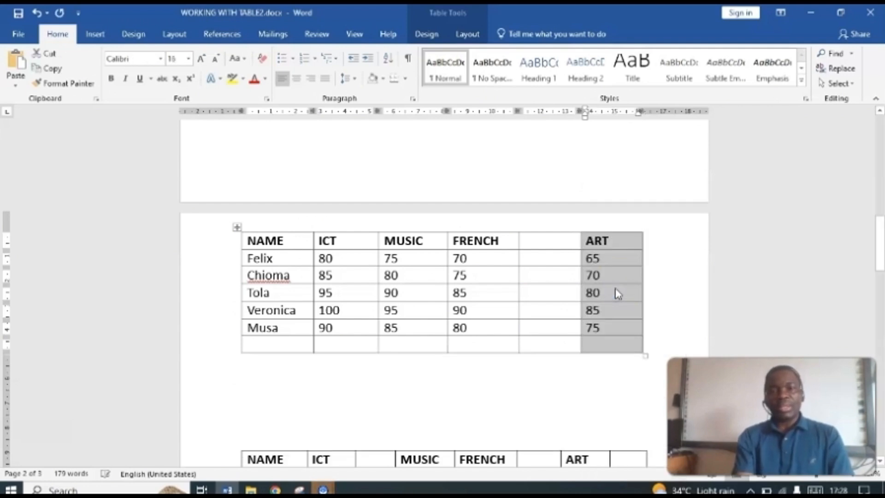
Step: Delete the blank column between FRENCH and ART in the same marks table
{"action": "left_click", "coordinate": [541, 232]}
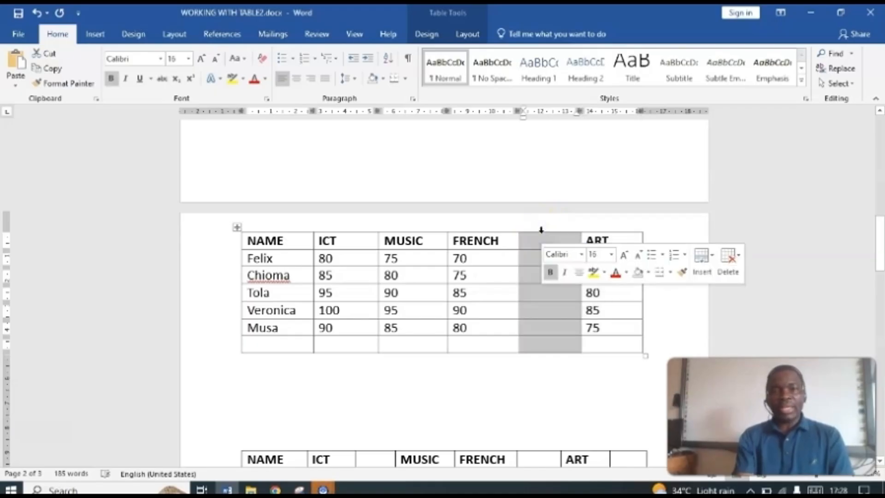
{"action": "right_click", "coordinate": [542, 232]}
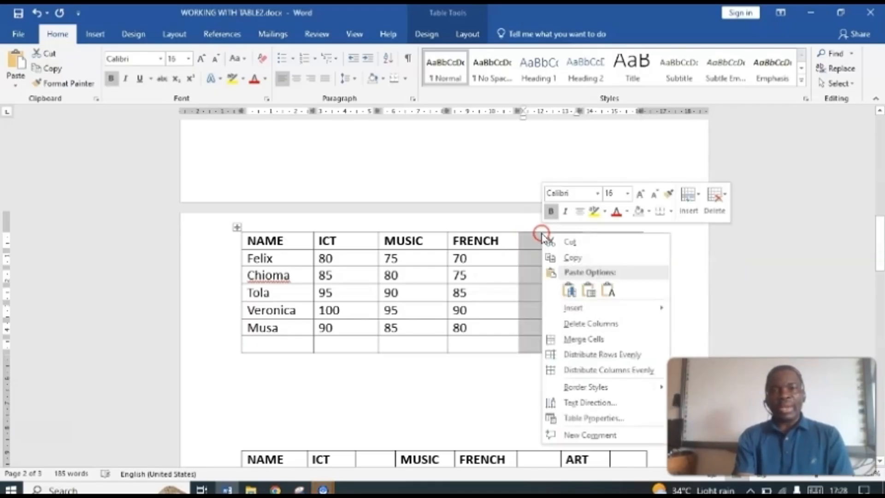
{"action": "left_click", "coordinate": [590, 325]}
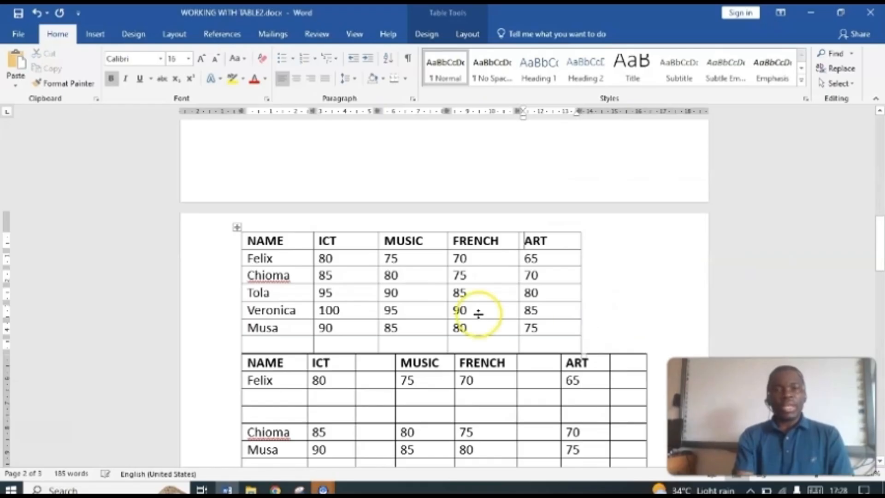
Step: Delete the blank row at the end of the first marks table on page 2
{"action": "left_click", "coordinate": [223, 349]}
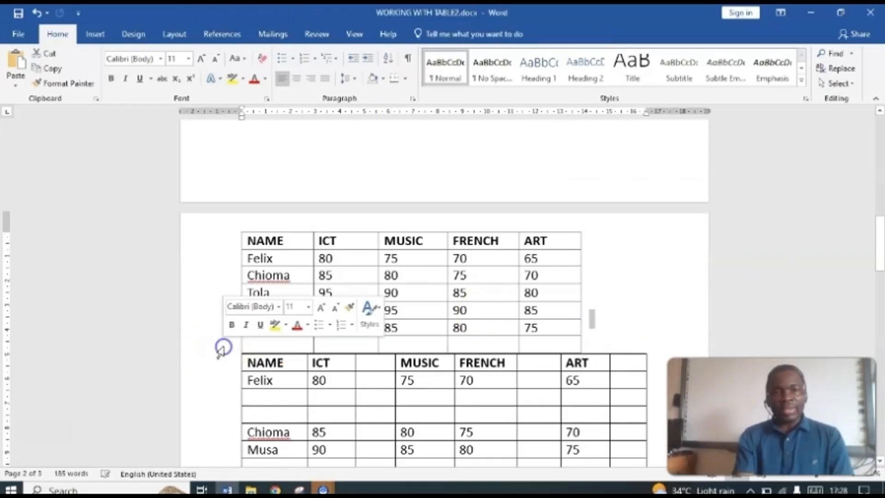
{"action": "left_click", "coordinate": [234, 346]}
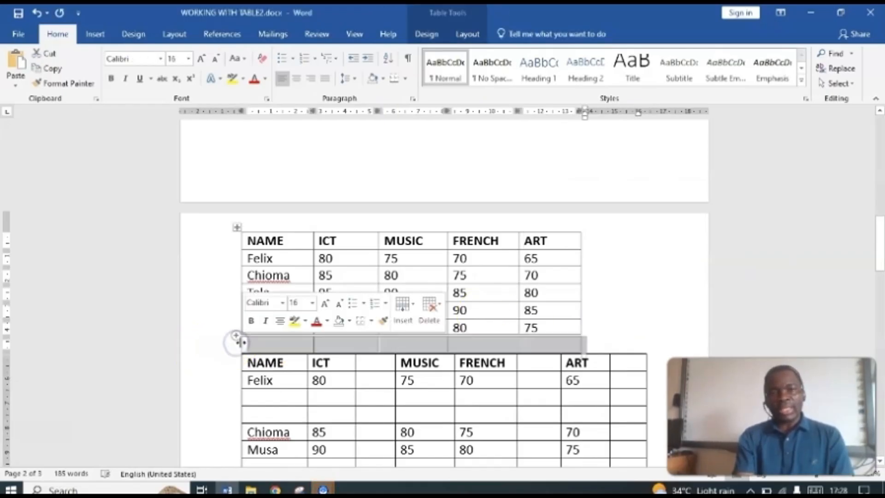
{"action": "left_click", "coordinate": [261, 345]}
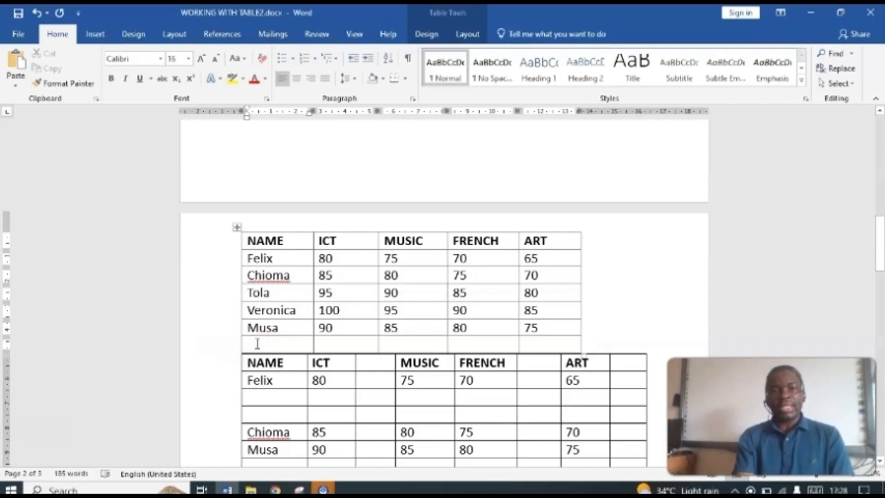
{"action": "left_click", "coordinate": [219, 349]}
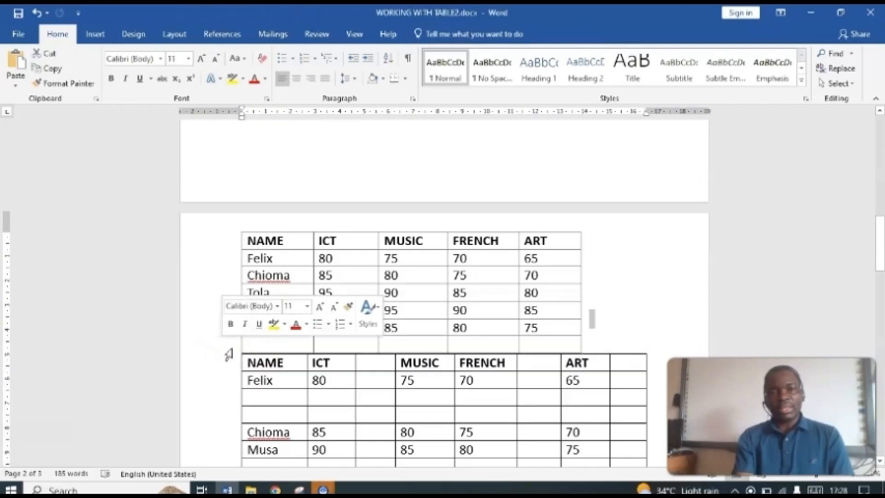
{"action": "left_click", "coordinate": [232, 349]}
{"action": "left_click", "coordinate": [234, 346]}
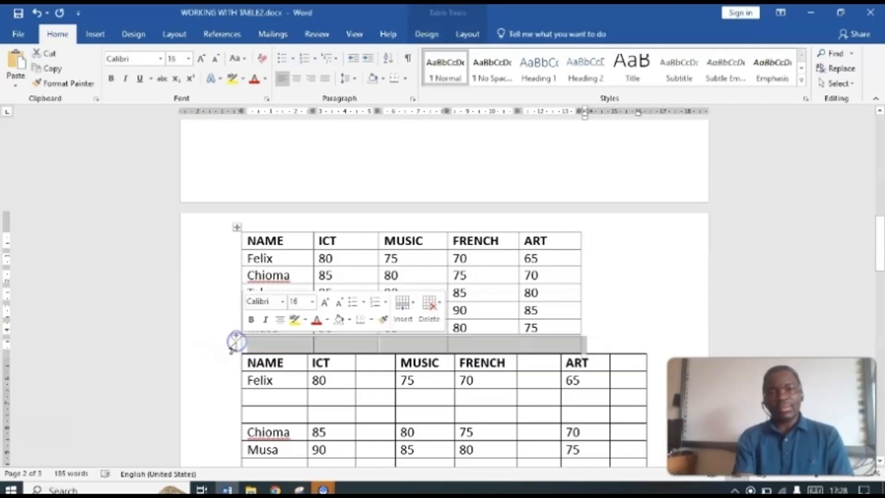
{"action": "left_click", "coordinate": [255, 343]}
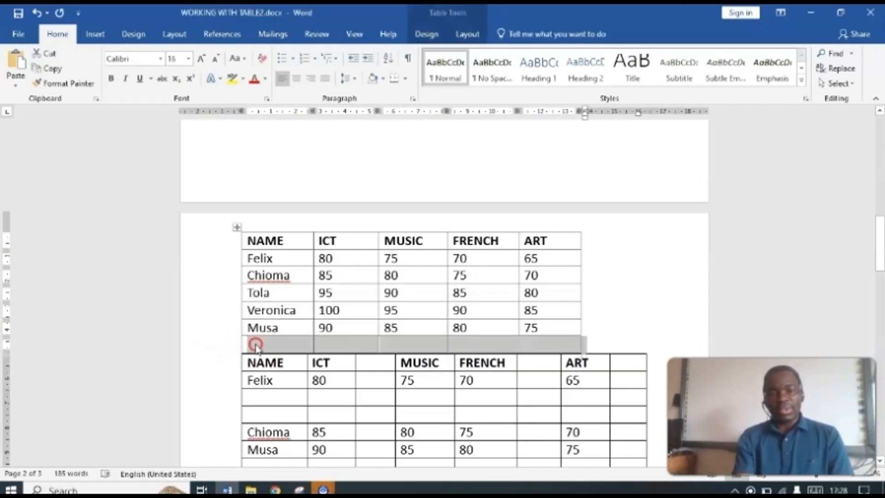
{"action": "left_click", "coordinate": [224, 345]}
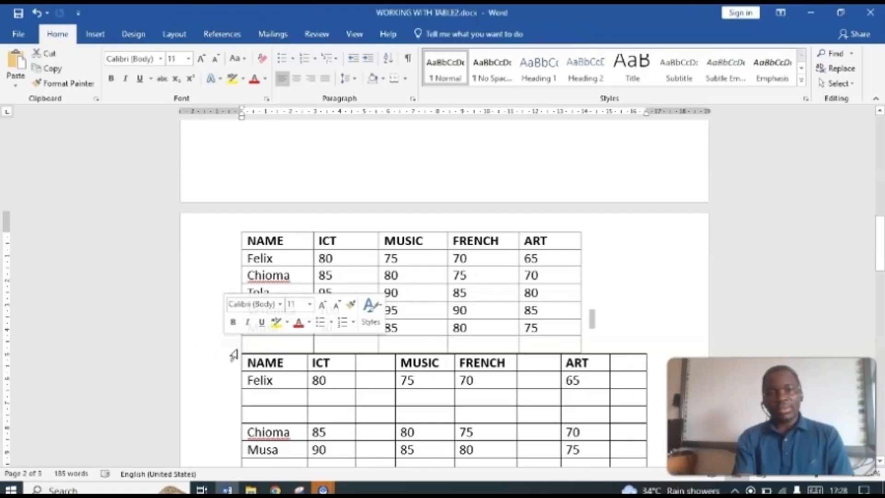
{"action": "left_click", "coordinate": [232, 355]}
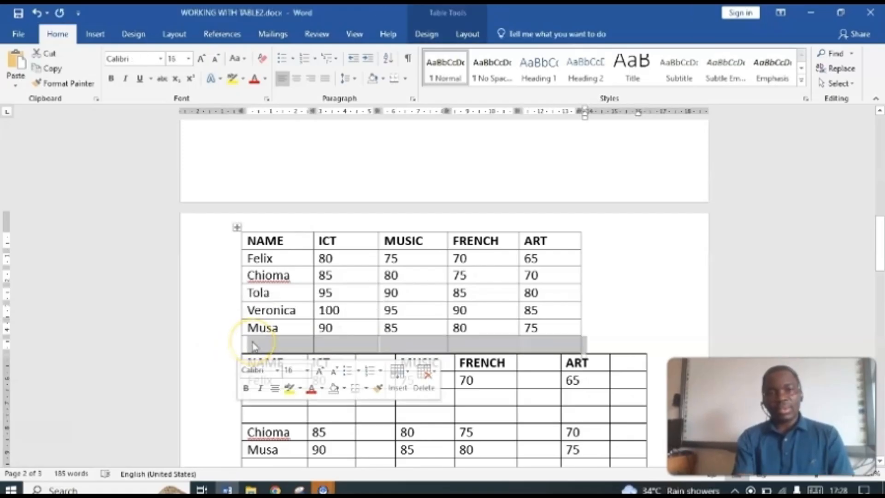
{"action": "left_click", "coordinate": [252, 342]}
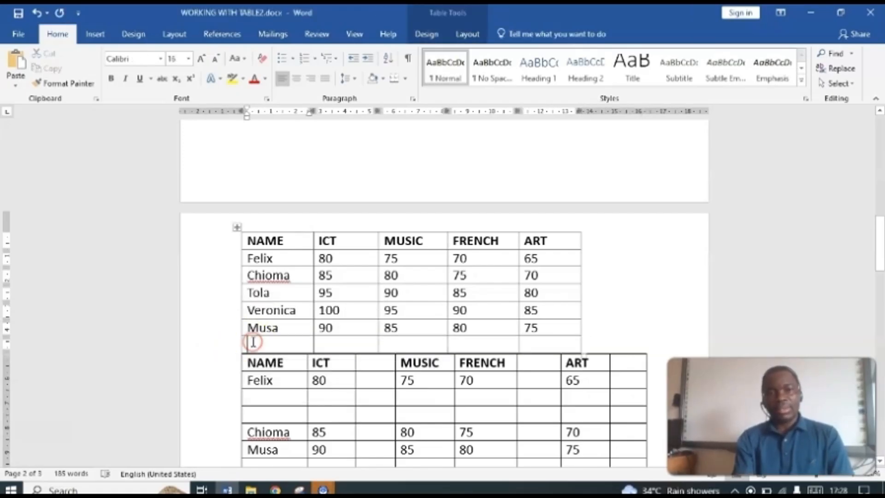
{"action": "left_click", "coordinate": [229, 352]}
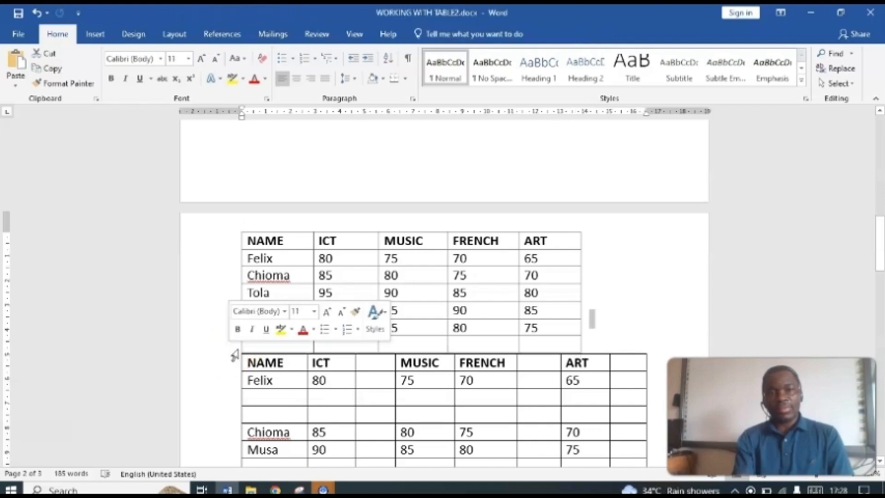
{"action": "left_click", "coordinate": [236, 352]}
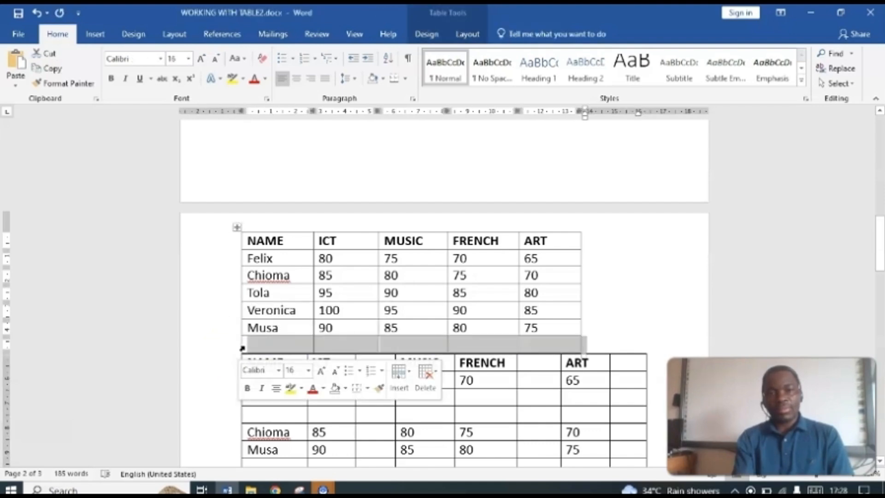
{"action": "right_click", "coordinate": [242, 349]}
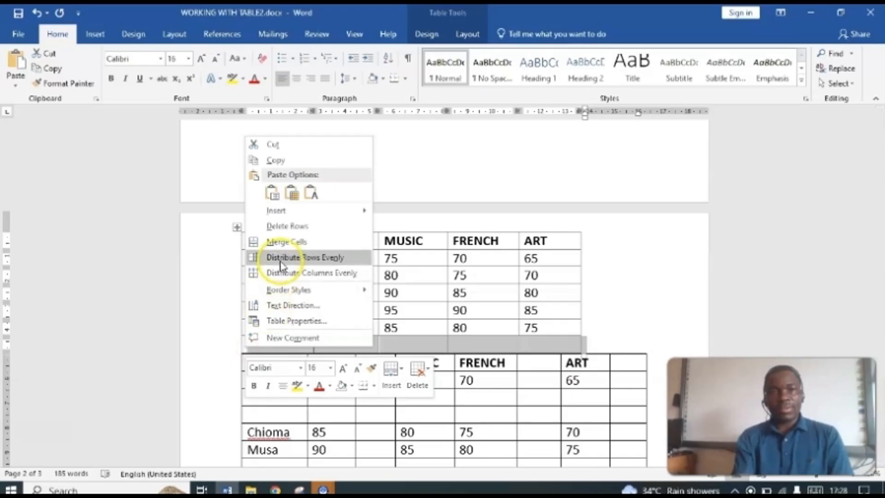
{"action": "left_click", "coordinate": [289, 227]}
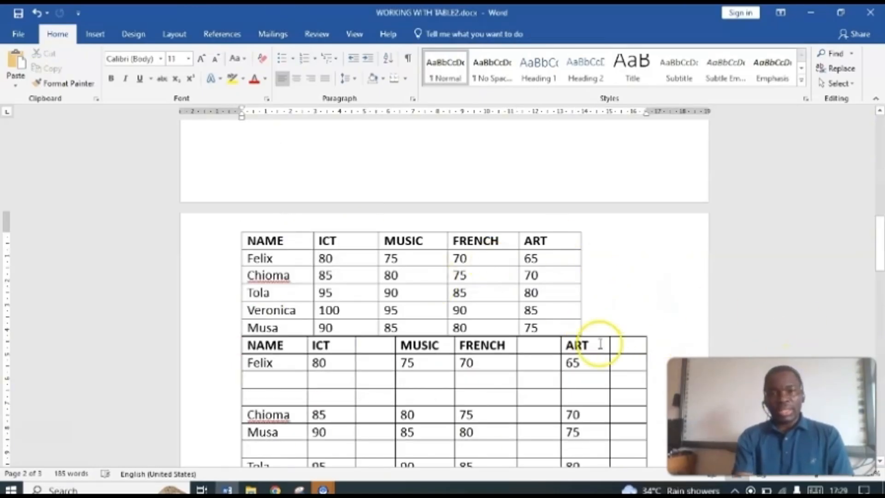
Step: Delete the blank row at the end of the second marks table on page 2
{"action": "left_click_drag", "start_coordinate": [880, 239], "coordinate": [880, 282]}
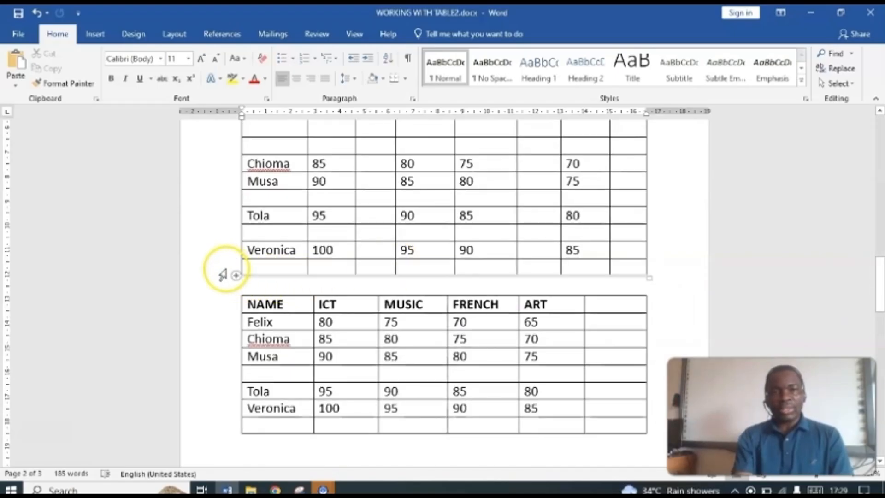
{"action": "left_click", "coordinate": [223, 270]}
{"action": "left_click", "coordinate": [469, 32]}
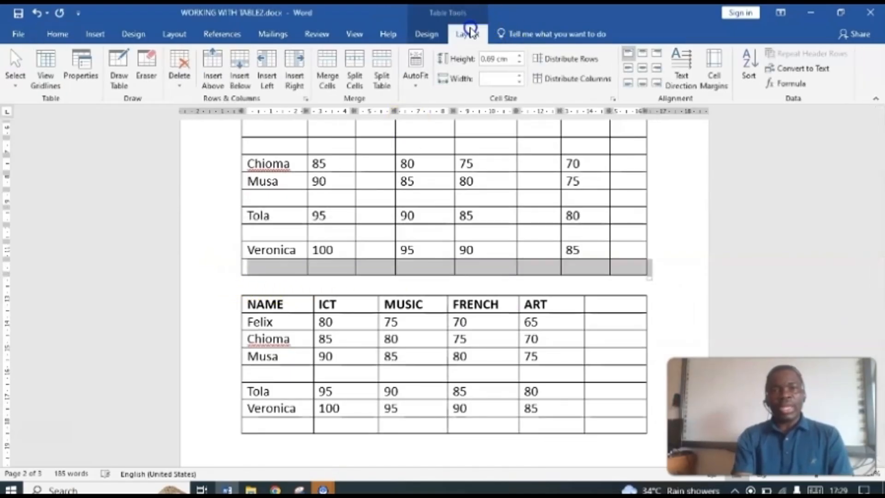
{"action": "left_click", "coordinate": [179, 76]}
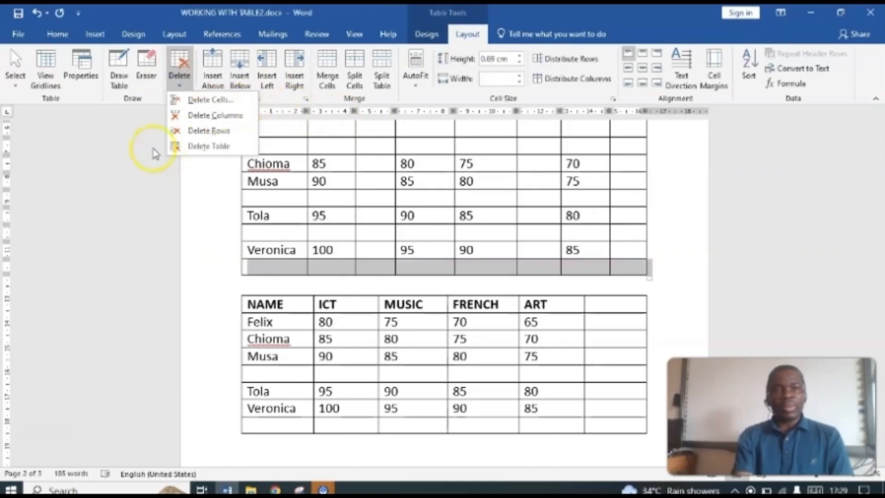
{"action": "left_click", "coordinate": [295, 105]}
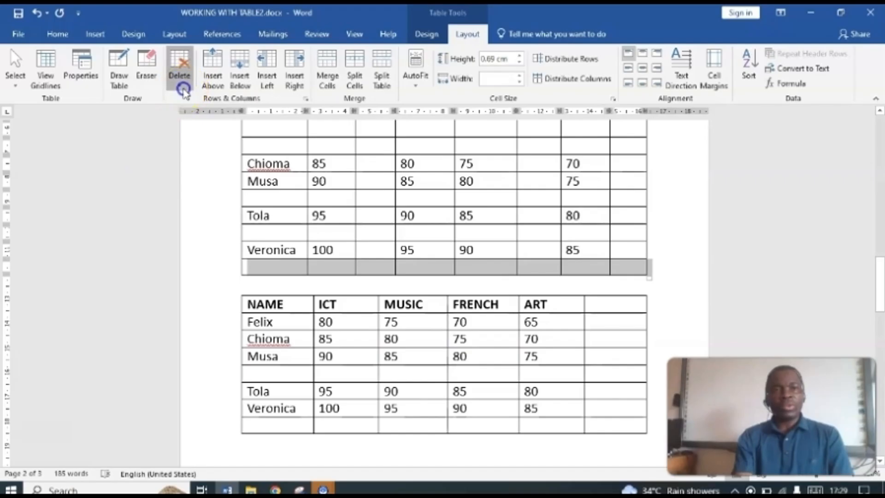
{"action": "left_click", "coordinate": [180, 87]}
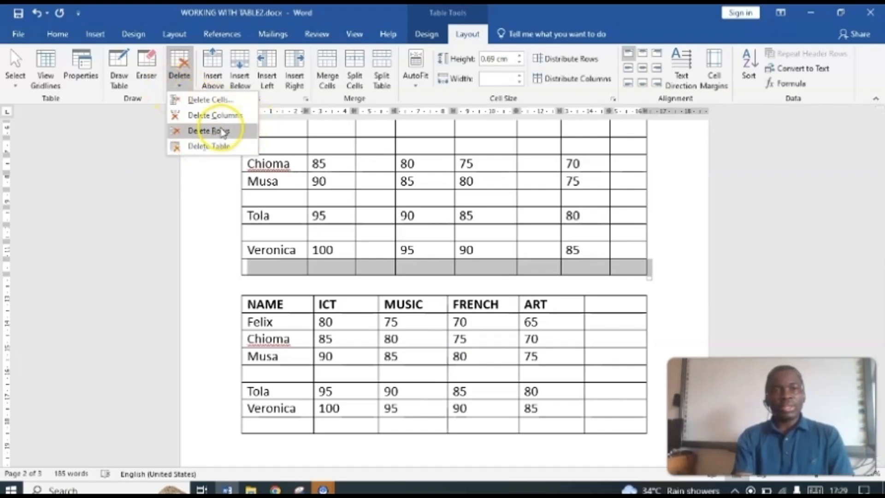
{"action": "left_click", "coordinate": [217, 132]}
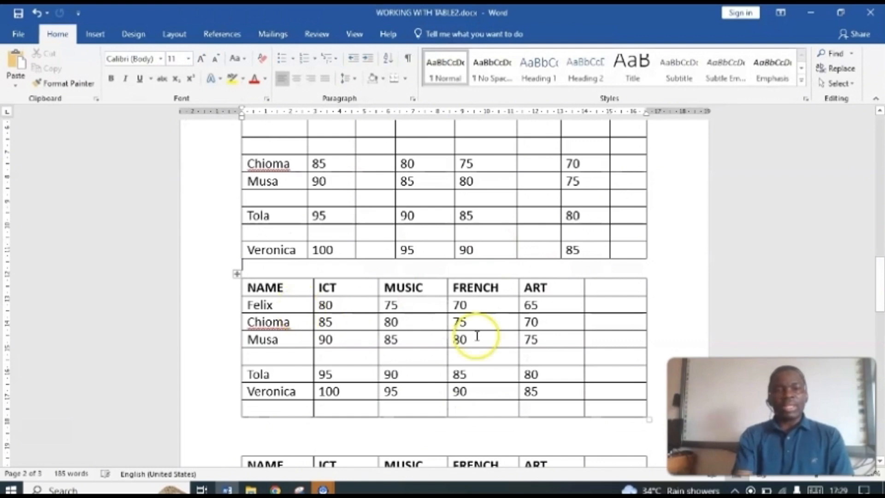
Step: Split the ICT 95 cell and its blank neighbour in the second marks table into 2 columns and 2 rows, merging them before the split
{"action": "mouse_move", "coordinate": [875, 282]}
{"action": "left_mouse_down"}
{"action": "mouse_move", "coordinate": [880, 174]}
{"action": "mouse_move", "coordinate": [880, 283]}
{"action": "left_mouse_up"}
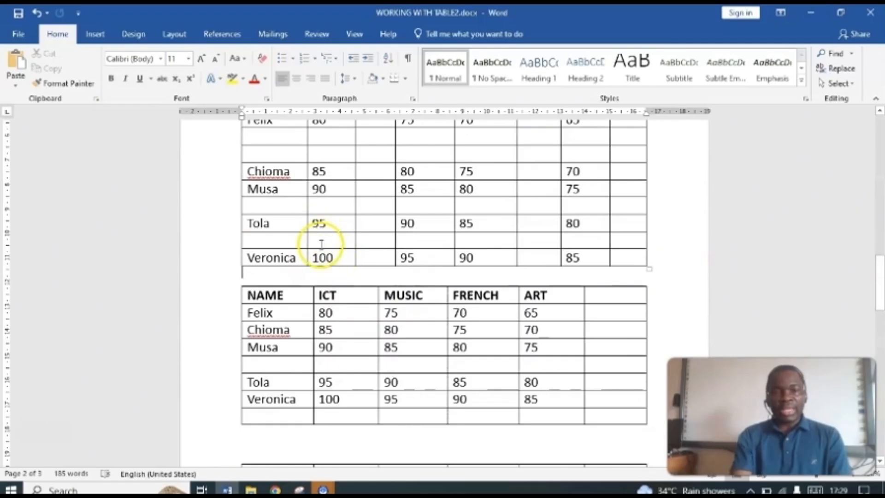
{"action": "left_click", "coordinate": [338, 244]}
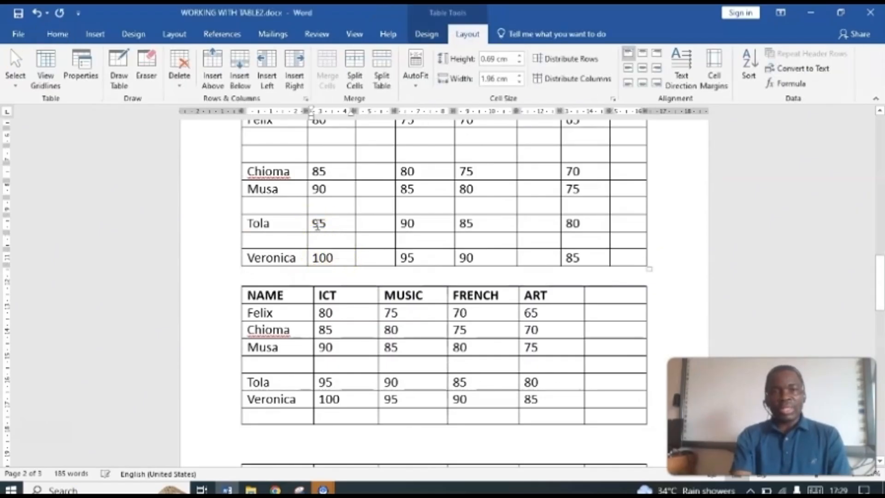
{"action": "left_click_drag", "start_coordinate": [344, 224], "coordinate": [361, 223]}
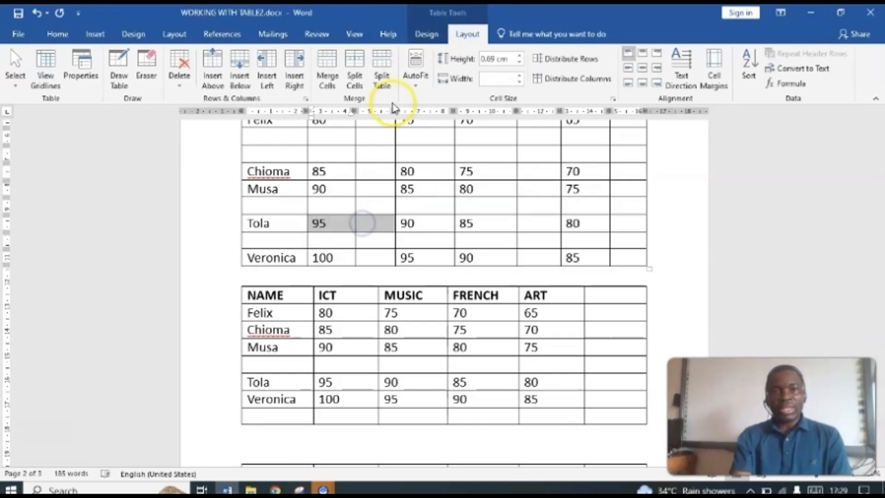
{"action": "left_click", "coordinate": [354, 74]}
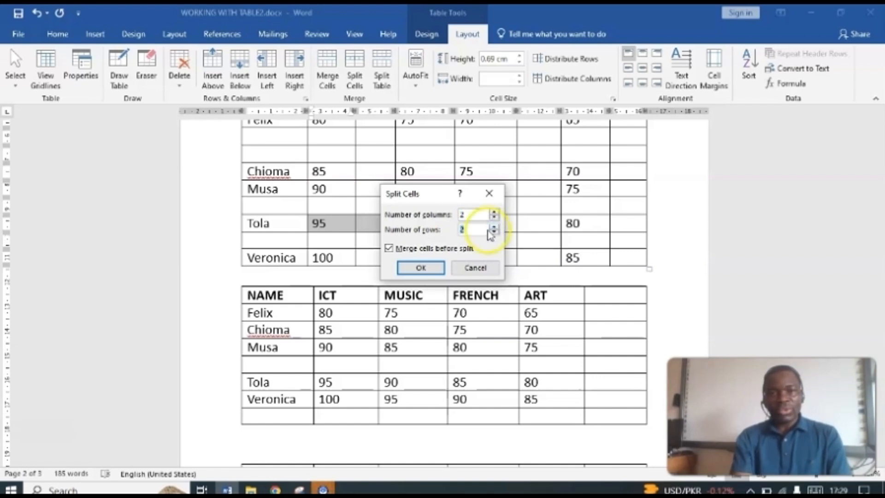
{"action": "left_click", "coordinate": [429, 270]}
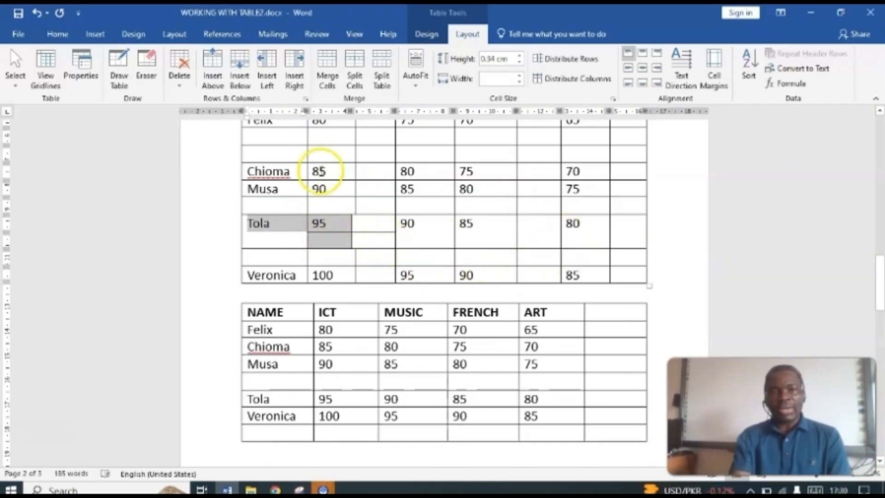
Step: Split the ICT 85 cell and its blank neighbour in the same table into 6 columns and 3 rows, merging them before the split
{"action": "left_click_drag", "start_coordinate": [328, 171], "coordinate": [373, 176]}
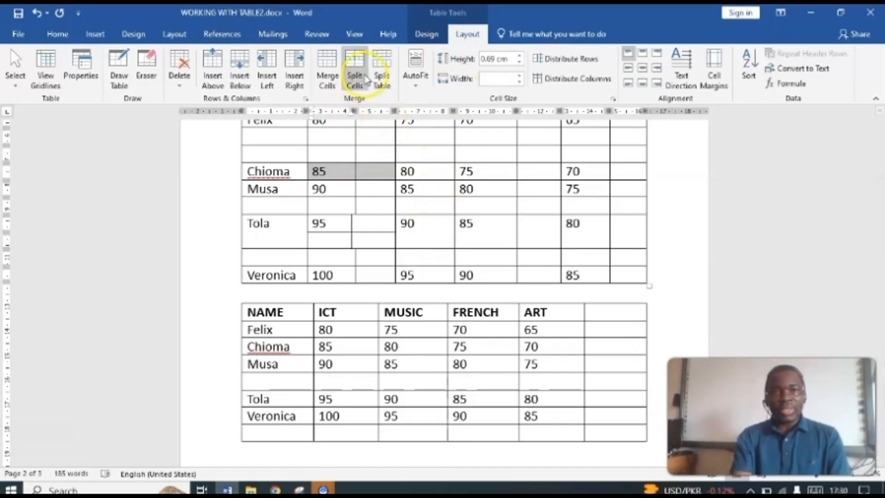
{"action": "left_click", "coordinate": [356, 69]}
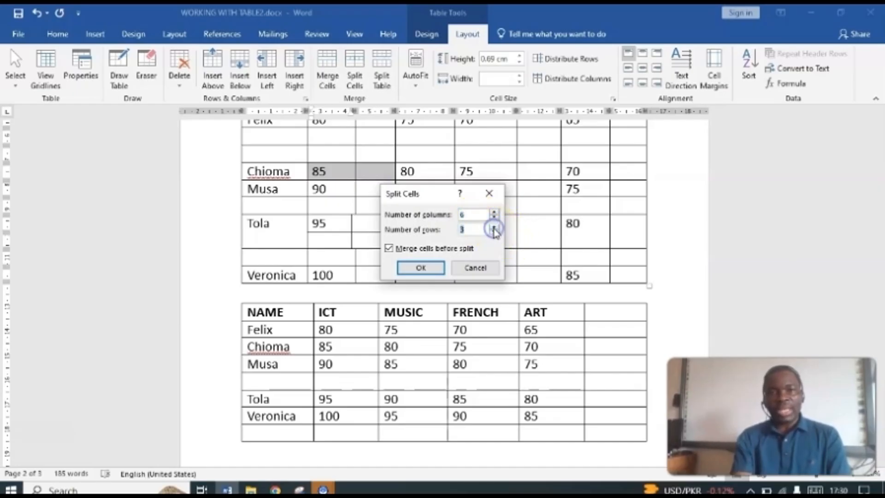
{"action": "left_click", "coordinate": [414, 271]}
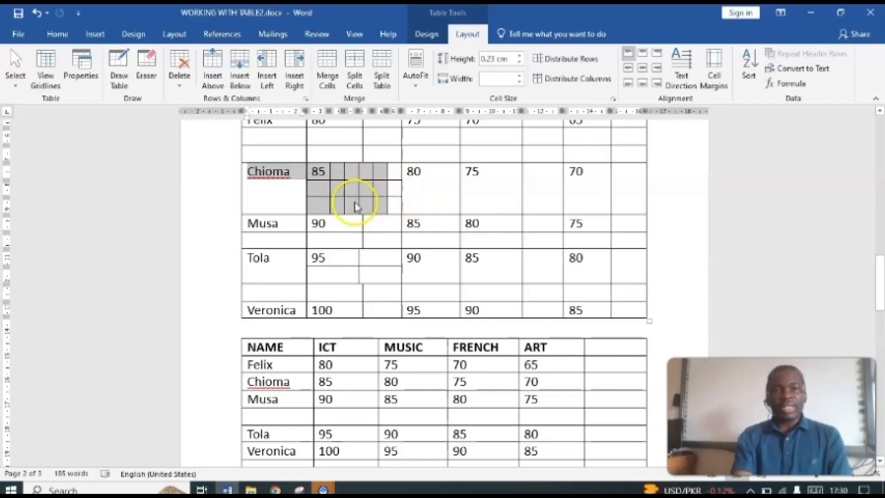
{"action": "left_click", "coordinate": [373, 200]}
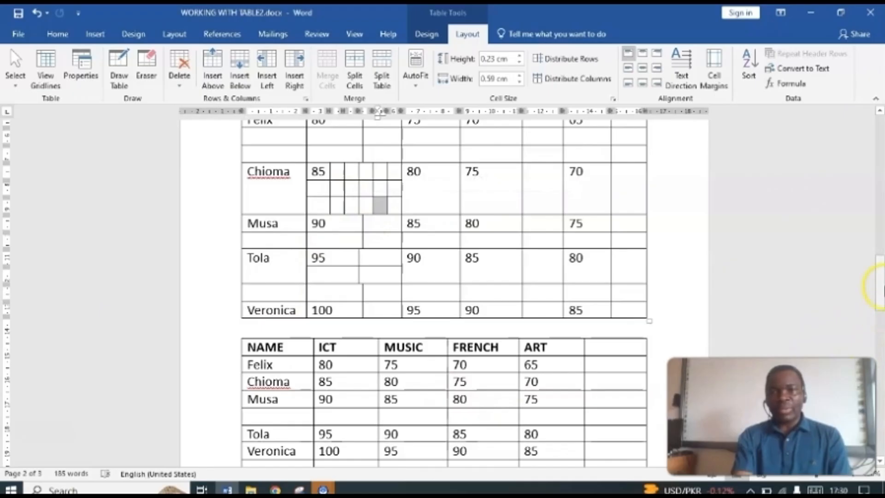
Step: Split the third marks table on page 2 into two tables at the blank row above the ICT 95 row
{"action": "left_click_drag", "start_coordinate": [881, 283], "coordinate": [881, 303]}
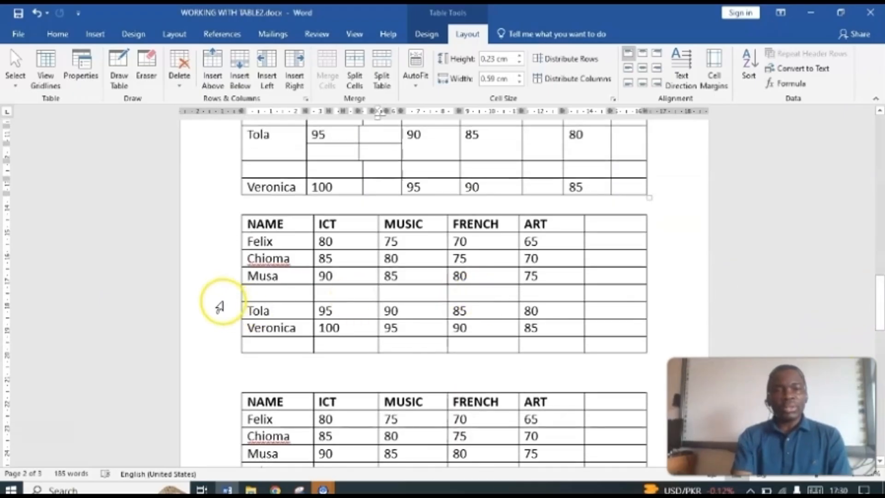
{"action": "left_click", "coordinate": [223, 295]}
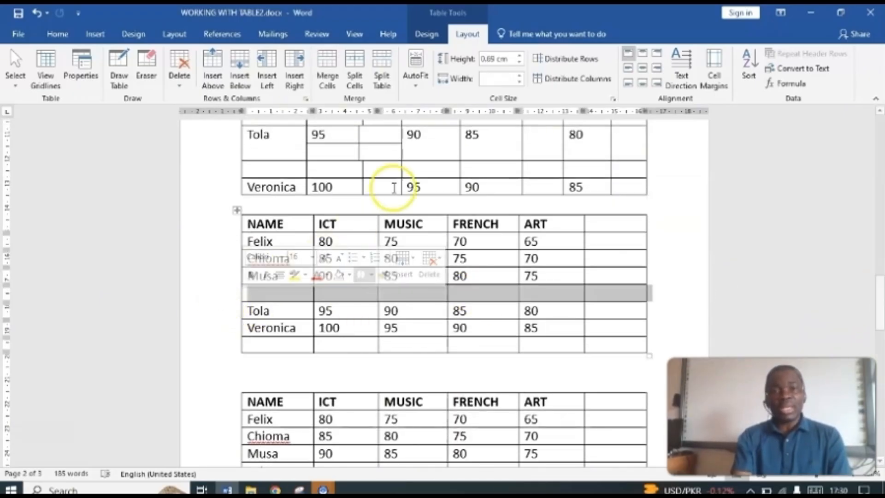
{"action": "left_click", "coordinate": [373, 69]}
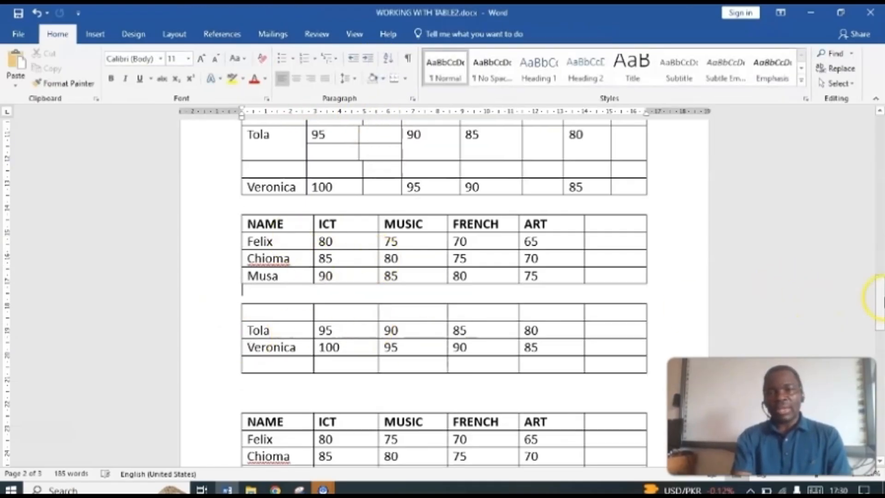
Step: Split the marks table that runs from page 2 onto page 3 into two tables at the ICT 90 row
{"action": "left_click_drag", "start_coordinate": [880, 299], "coordinate": [879, 333]}
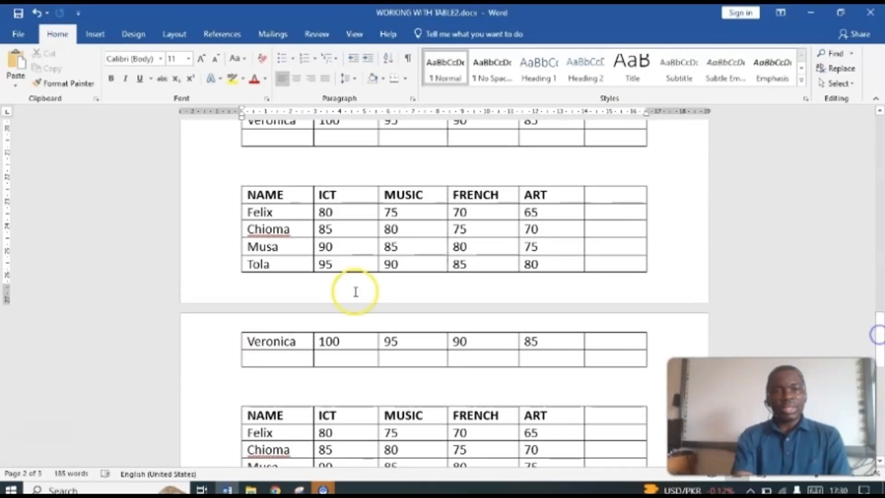
{"action": "left_click", "coordinate": [229, 249]}
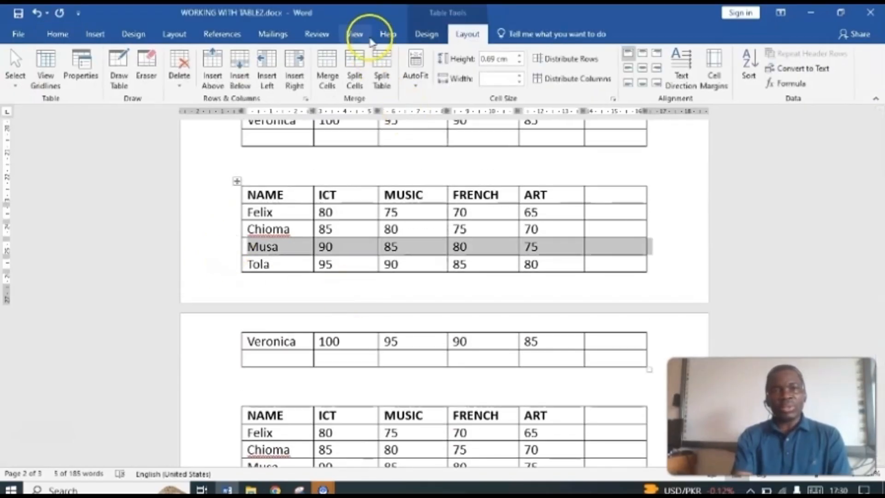
{"action": "left_click", "coordinate": [382, 73]}
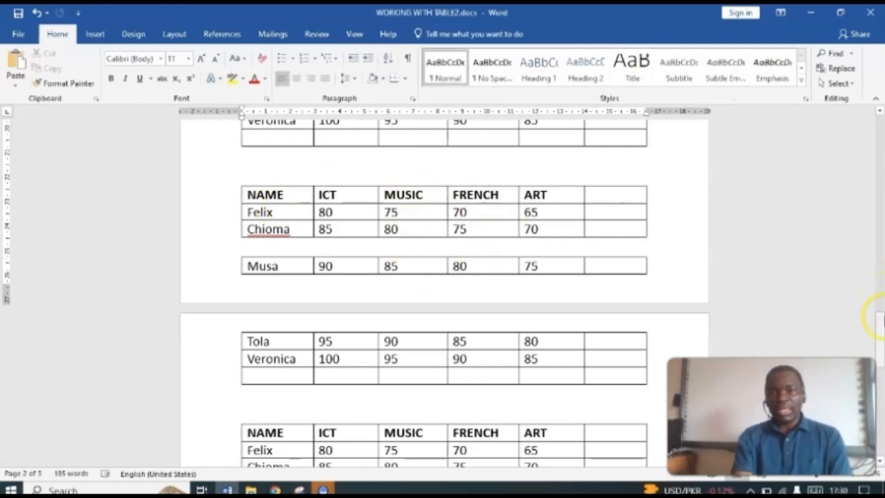
Step: Merge the ICT and MUSIC cells of the first student row in the first marks table on page 2
{"action": "left_click_drag", "start_coordinate": [879, 318], "coordinate": [880, 156]}
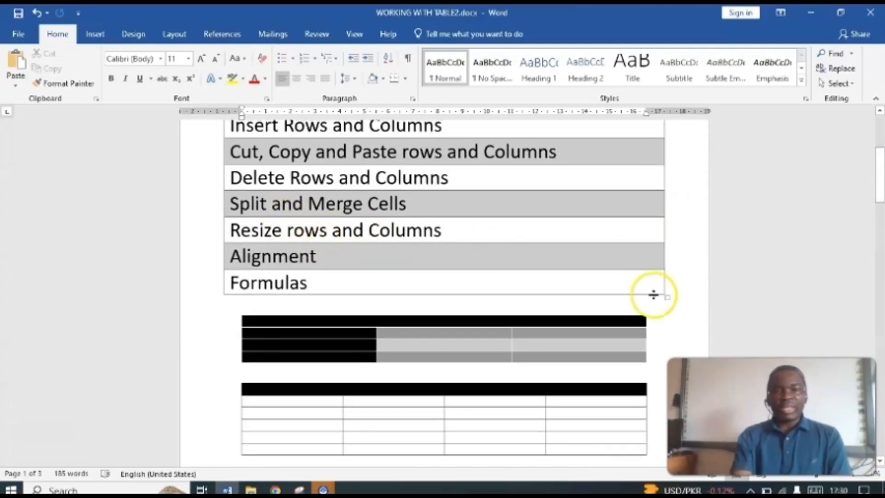
{"action": "left_click_drag", "start_coordinate": [880, 190], "coordinate": [876, 259]}
{"action": "mouse_move", "coordinate": [274, 231]}
{"action": "left_mouse_down"}
{"action": "mouse_move", "coordinate": [368, 237]}
{"action": "mouse_move", "coordinate": [417, 229]}
{"action": "mouse_move", "coordinate": [399, 235]}
{"action": "left_mouse_up"}
{"action": "left_click", "coordinate": [361, 223]}
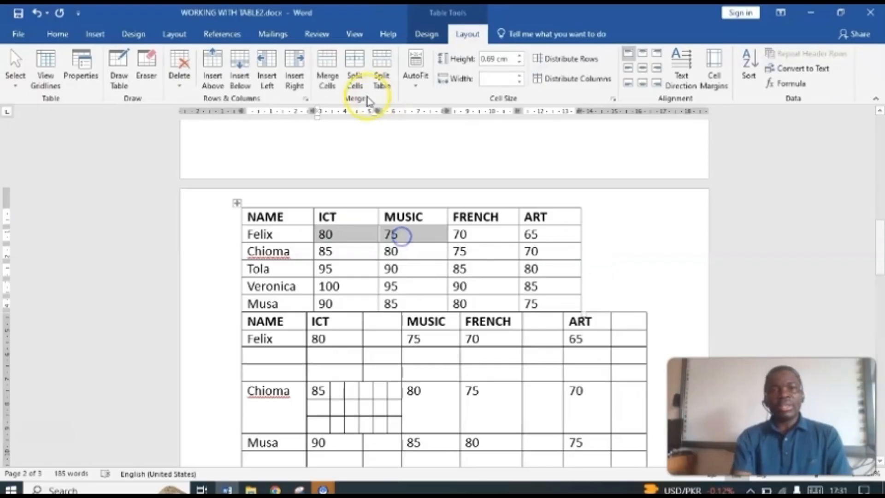
{"action": "left_click", "coordinate": [327, 70]}
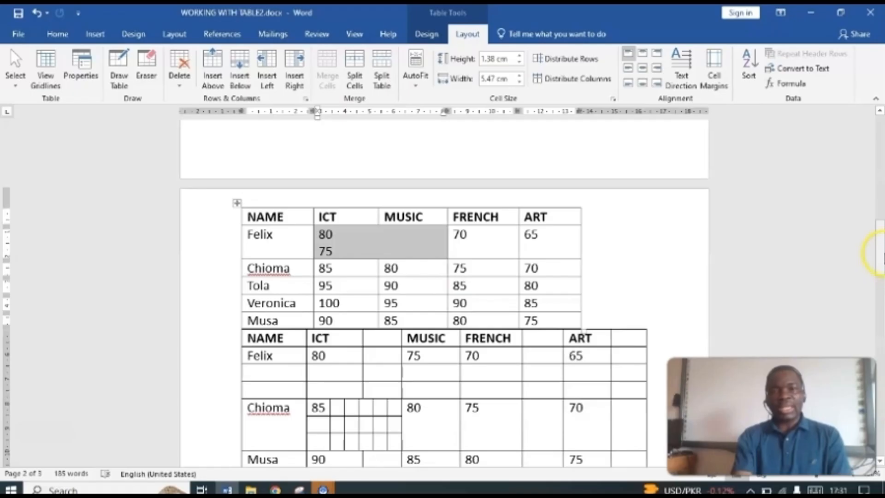
Step: Set the height of the first student row in the third marks table on page 2 to 2.7 cm
{"action": "left_click_drag", "start_coordinate": [881, 244], "coordinate": [881, 297]}
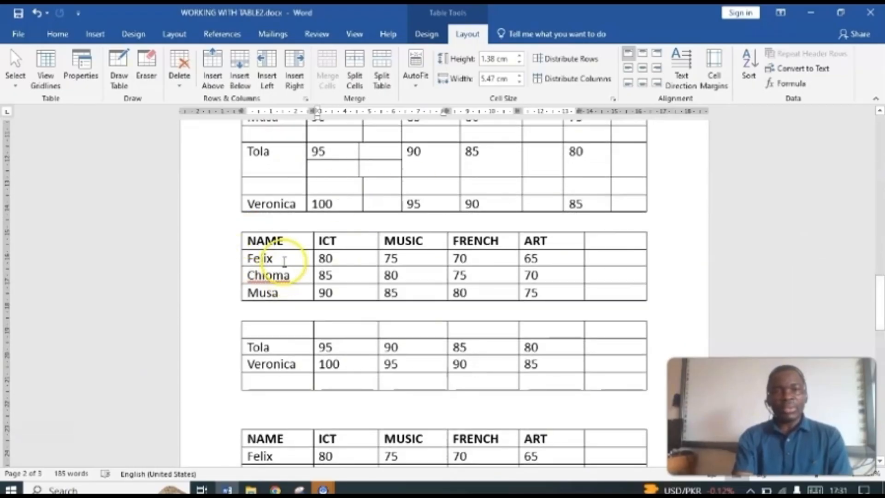
{"action": "left_click", "coordinate": [283, 259]}
{"action": "left_click", "coordinate": [326, 259]}
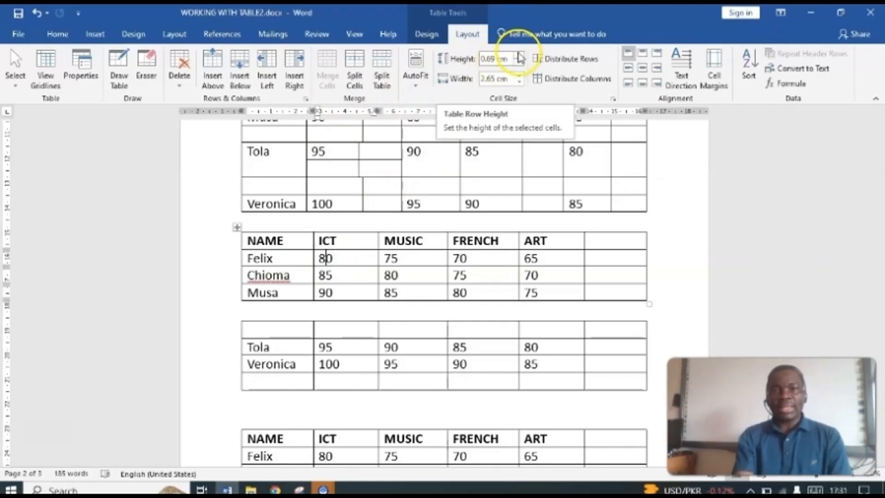
{"action": "left_click", "coordinate": [520, 57]}
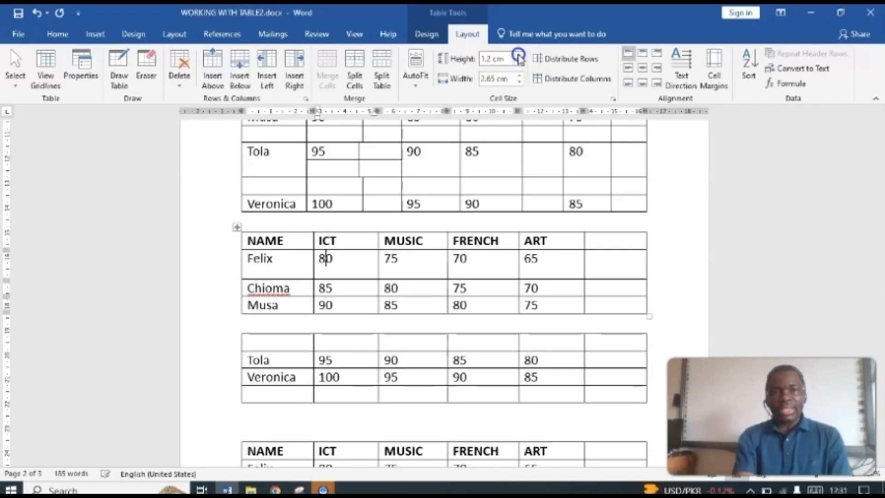
{"action": "left_click", "coordinate": [519, 56]}
{"action": "left_click", "coordinate": [519, 57]}
{"action": "left_click", "coordinate": [519, 56]}
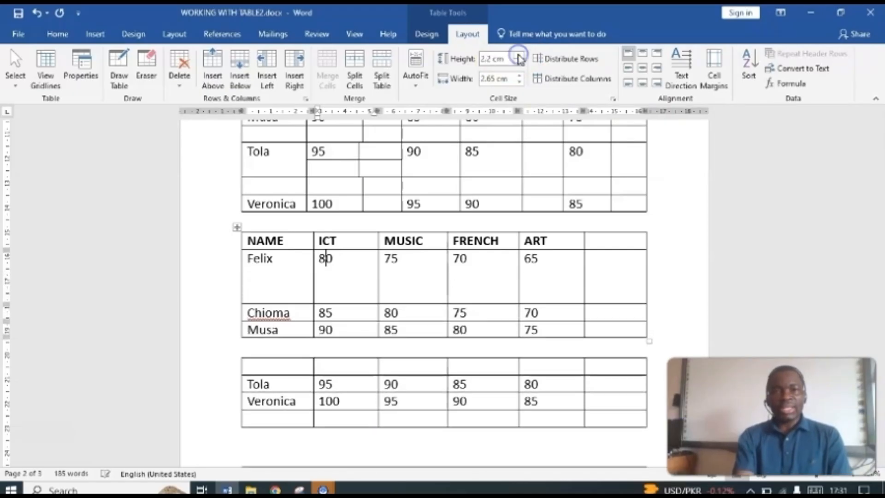
{"action": "left_click", "coordinate": [519, 56]}
{"action": "left_click", "coordinate": [520, 57]}
{"action": "left_click", "coordinate": [520, 56]}
{"action": "left_click", "coordinate": [520, 57]}
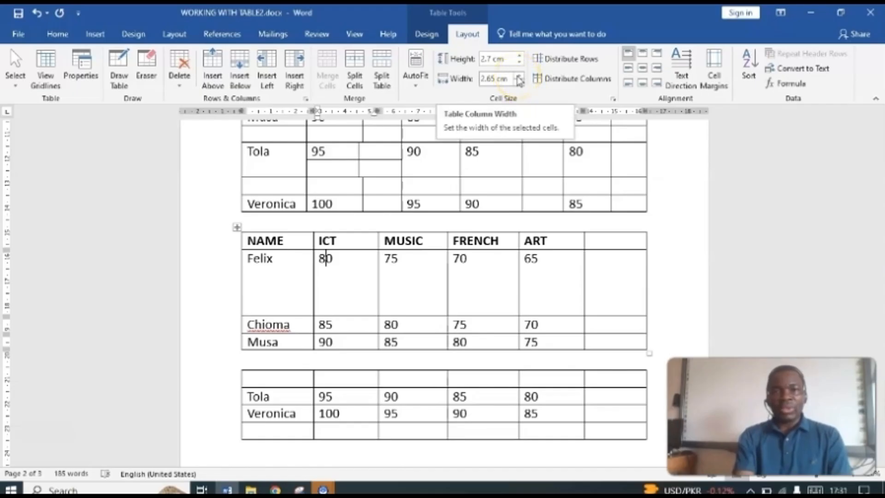
Step: Set the width of the MUSIC column in the third marks table on page 2 to 4.1 cm
{"action": "left_click", "coordinate": [410, 277]}
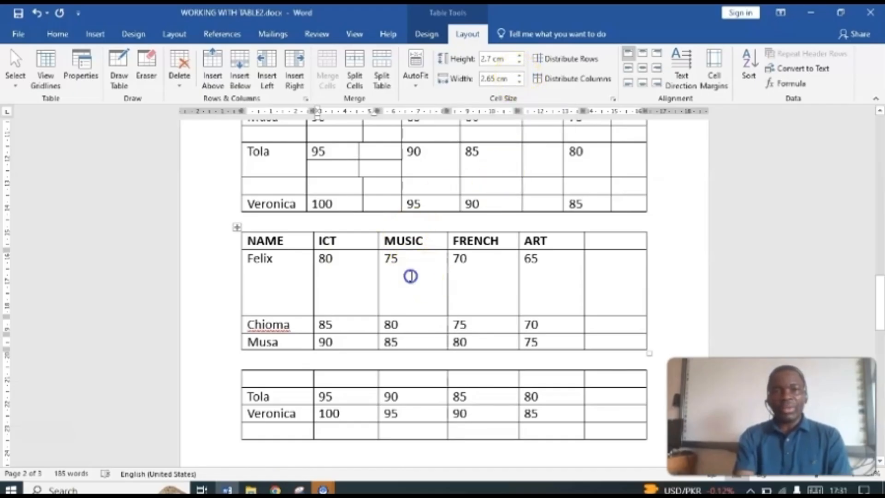
{"action": "left_click", "coordinate": [518, 75]}
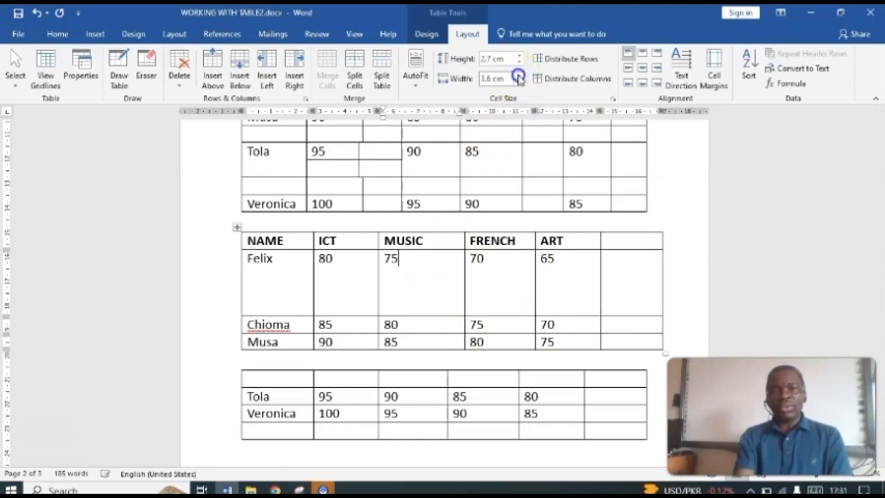
{"action": "left_click", "coordinate": [518, 76]}
{"action": "left_click", "coordinate": [519, 77]}
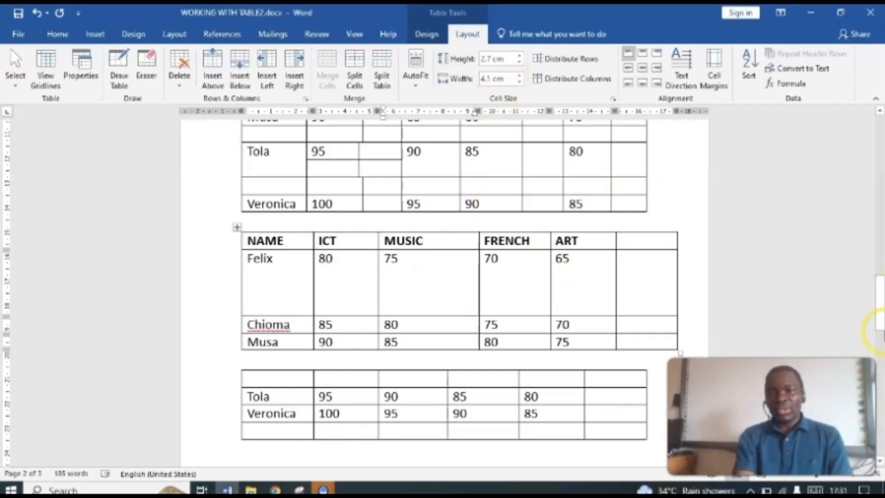
Step: Align the MUSIC mark 75 in the enlarged first student row to the top left of its cell
{"action": "left_click_drag", "start_coordinate": [881, 323], "coordinate": [881, 346]}
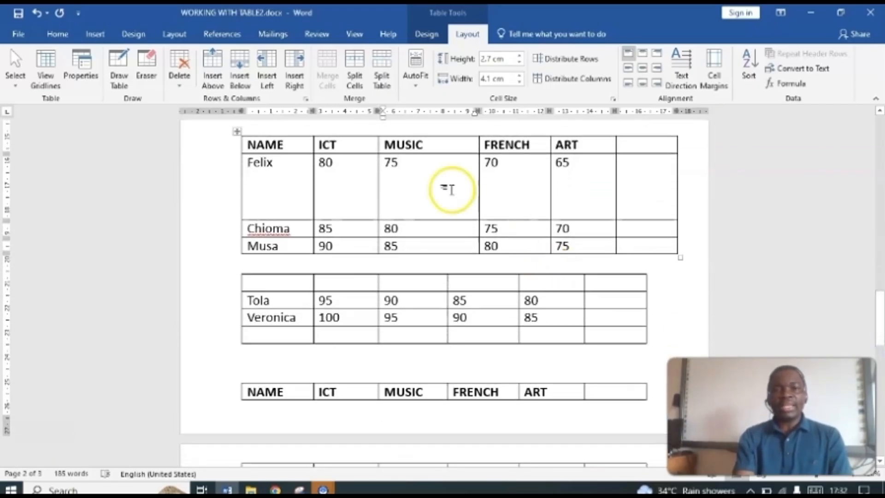
{"action": "left_click", "coordinate": [413, 174]}
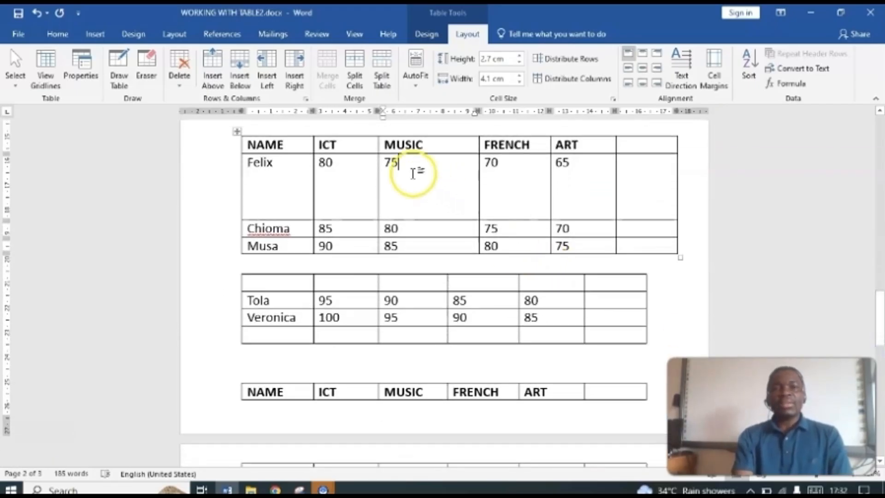
{"action": "left_click", "coordinate": [630, 55]}
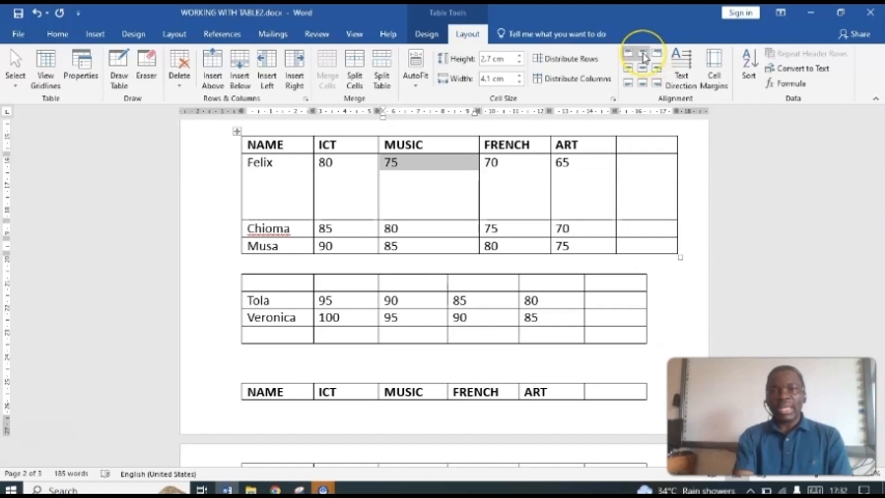
Step: Try the top center, top right, center left, center and center right alignments on the selected MUSIC mark 75
{"action": "left_click", "coordinate": [643, 55]}
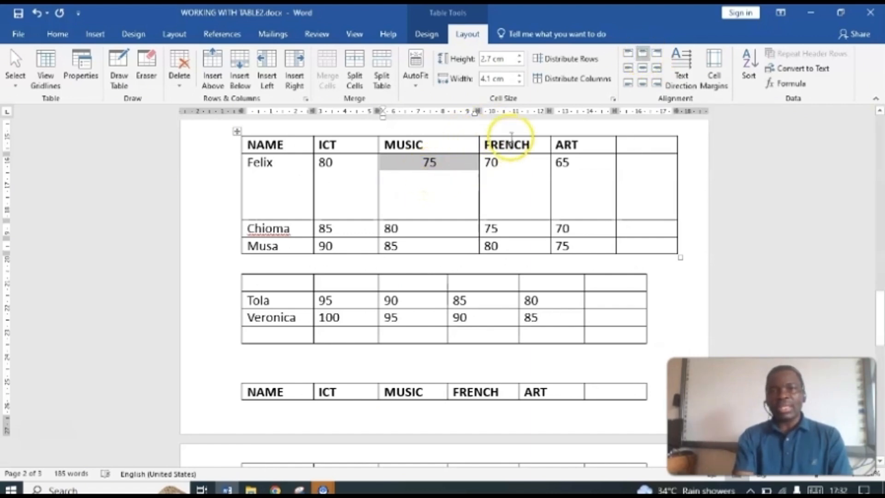
{"action": "left_click", "coordinate": [657, 55]}
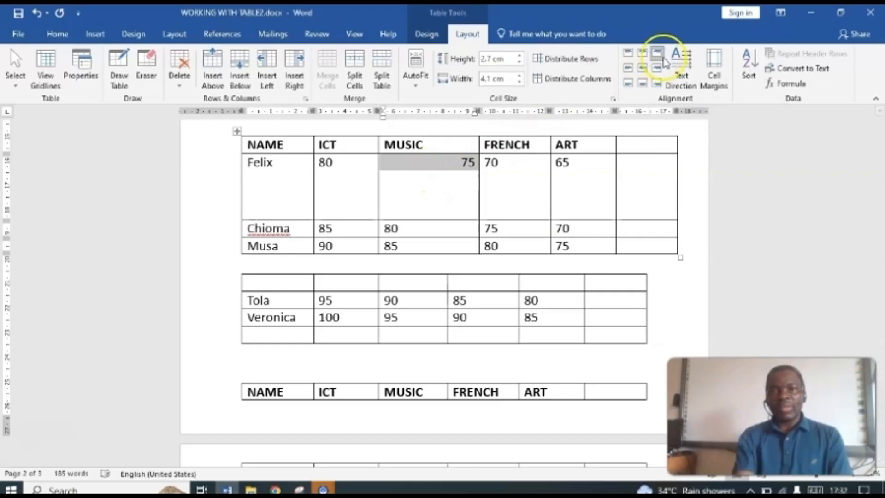
{"action": "left_click", "coordinate": [628, 69]}
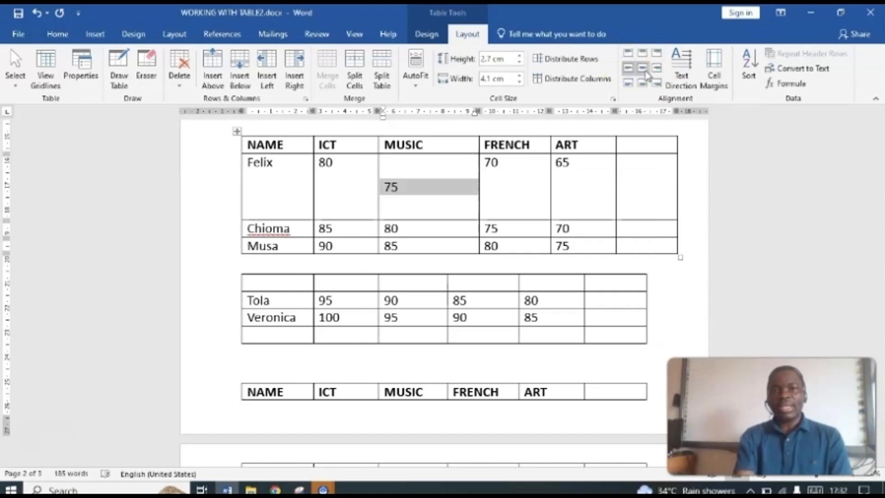
{"action": "left_click", "coordinate": [643, 69]}
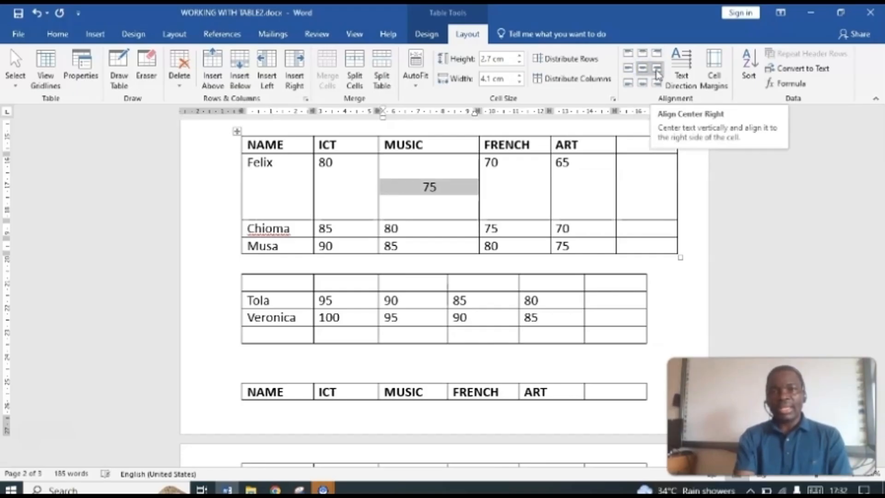
{"action": "left_click", "coordinate": [656, 70]}
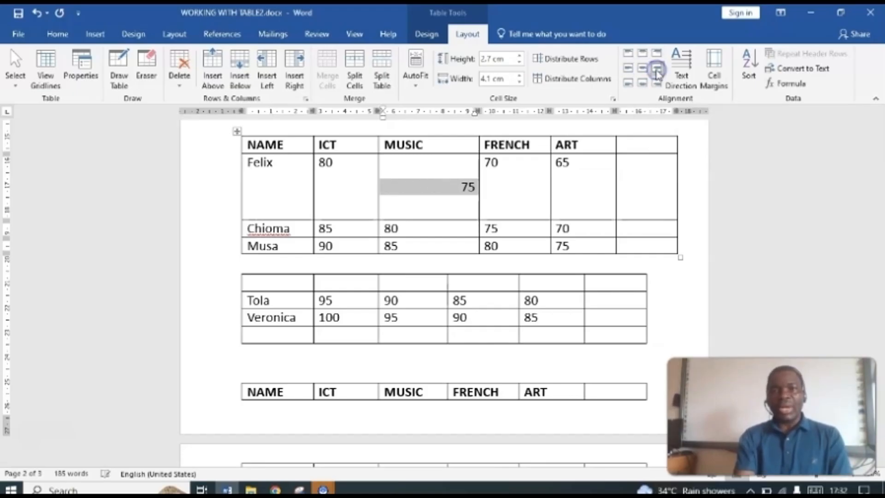
Step: Try the bottom left, bottom center and bottom right alignments on the same MUSIC mark 75
{"action": "left_click", "coordinate": [628, 84]}
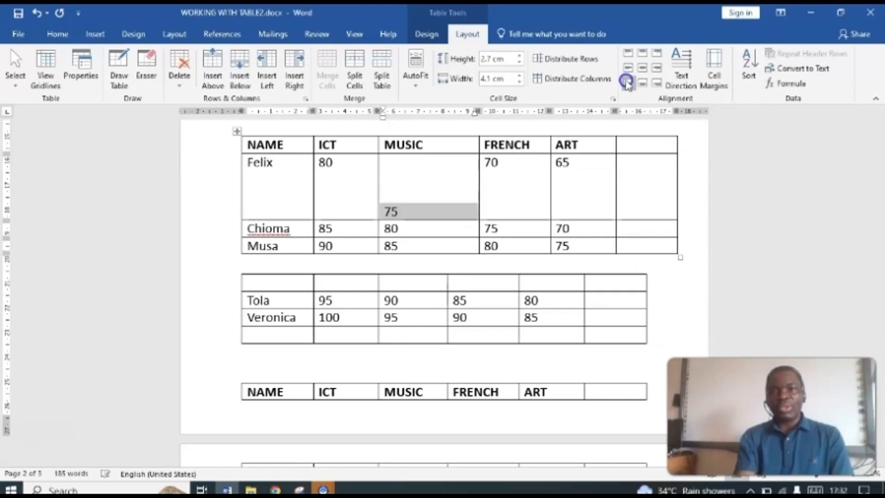
{"action": "left_click", "coordinate": [644, 84]}
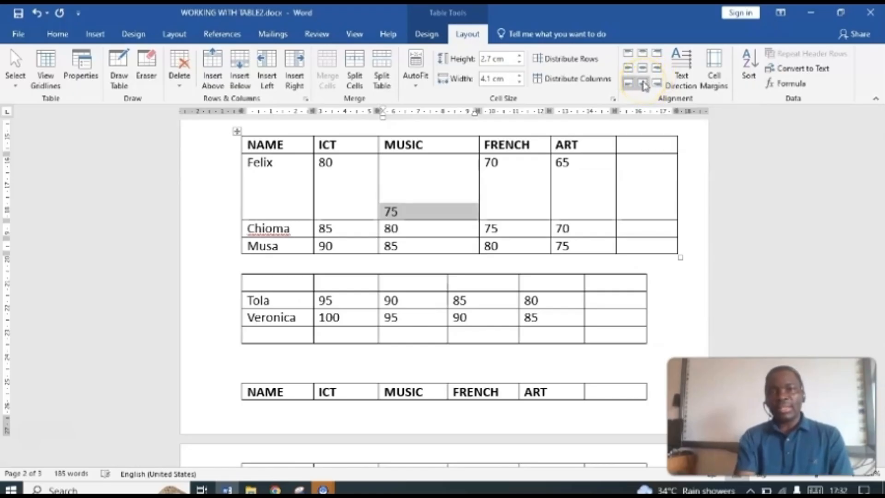
{"action": "left_click", "coordinate": [644, 85]}
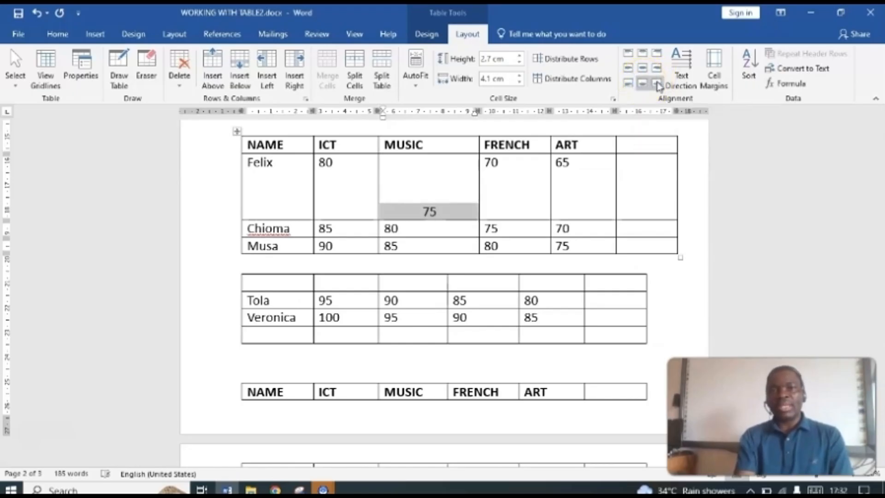
{"action": "left_click", "coordinate": [658, 84]}
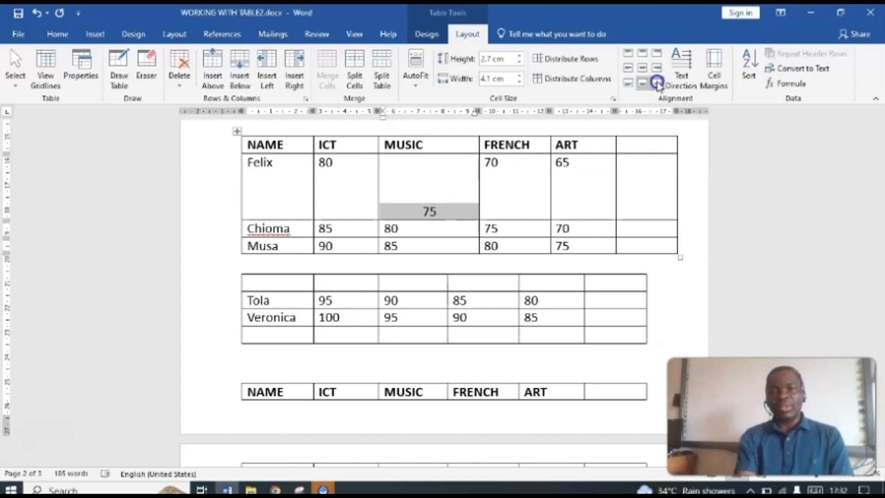
Step: Run the MUSIC mark 75 through the three top alignments and finish with it centered horizontally and vertically in its cell
{"action": "left_click", "coordinate": [629, 55]}
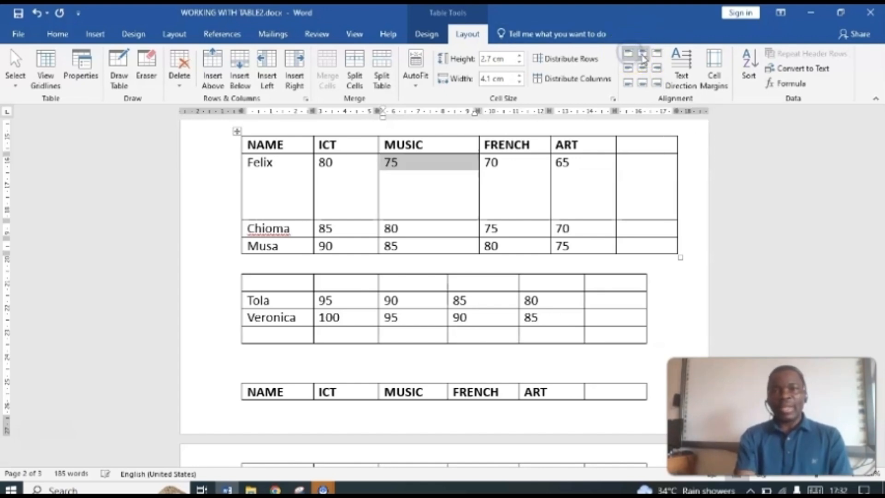
{"action": "left_click", "coordinate": [642, 55]}
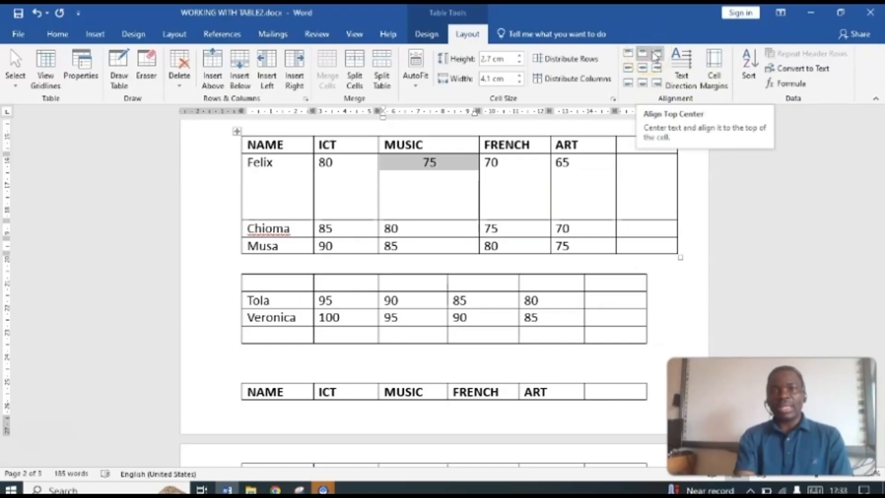
{"action": "left_click", "coordinate": [655, 55]}
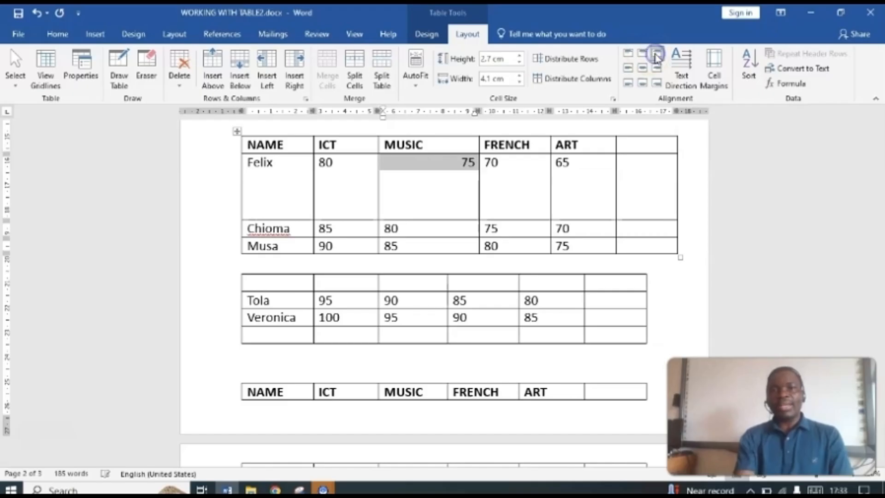
{"action": "left_click", "coordinate": [629, 56]}
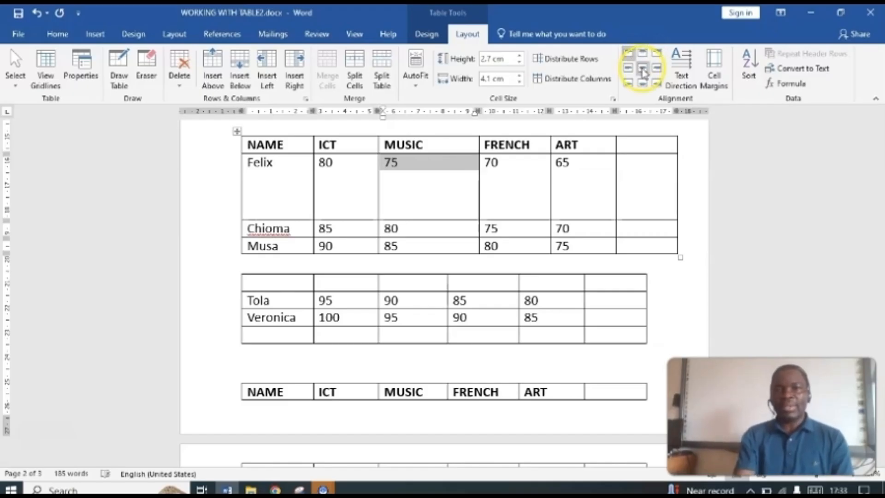
{"action": "left_click", "coordinate": [641, 69]}
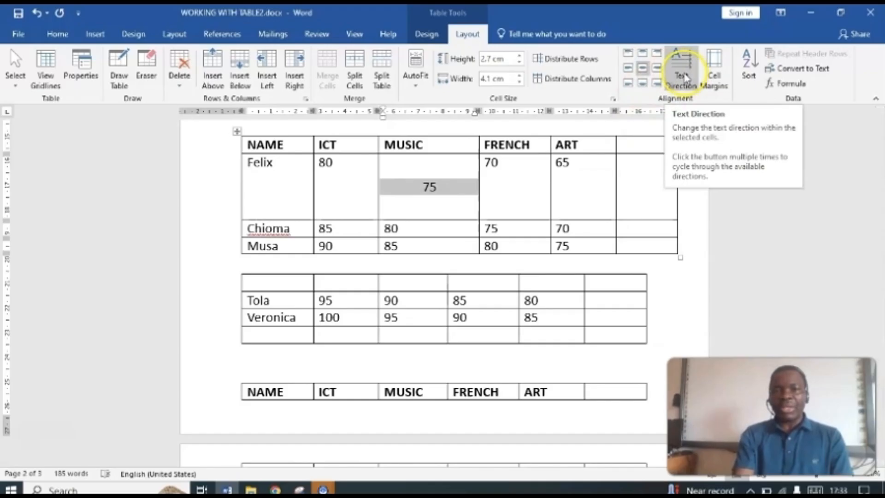
Step: Rotate the FRENCH heading of the last marks table to read downwards and enlarge its header row to a height of 2.98 cm
{"action": "left_click", "coordinate": [464, 392]}
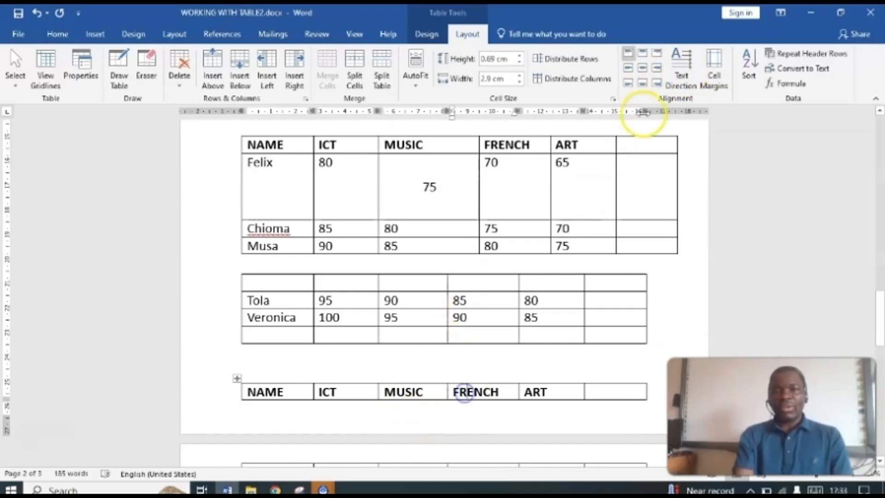
{"action": "left_click", "coordinate": [687, 60]}
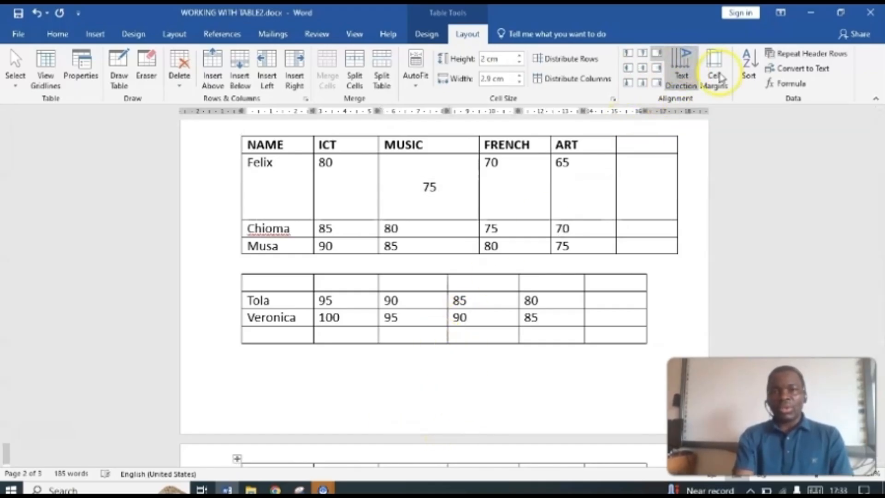
{"action": "left_click_drag", "start_coordinate": [880, 308], "coordinate": [880, 325]}
{"action": "left_click_drag", "start_coordinate": [494, 406], "coordinate": [489, 430]}
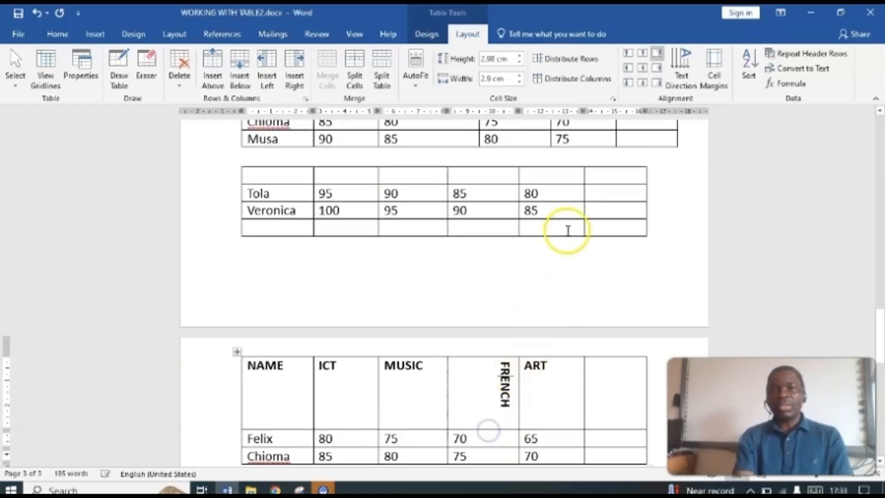
Step: Cycle the FRENCH heading's text direction through upward and downward vertical text, finishing with horizontal text
{"action": "left_click", "coordinate": [683, 72]}
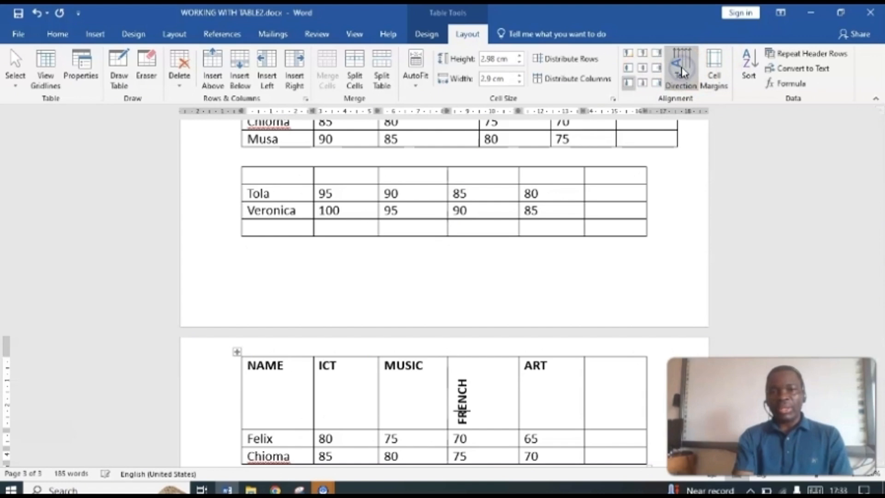
{"action": "left_click", "coordinate": [686, 70]}
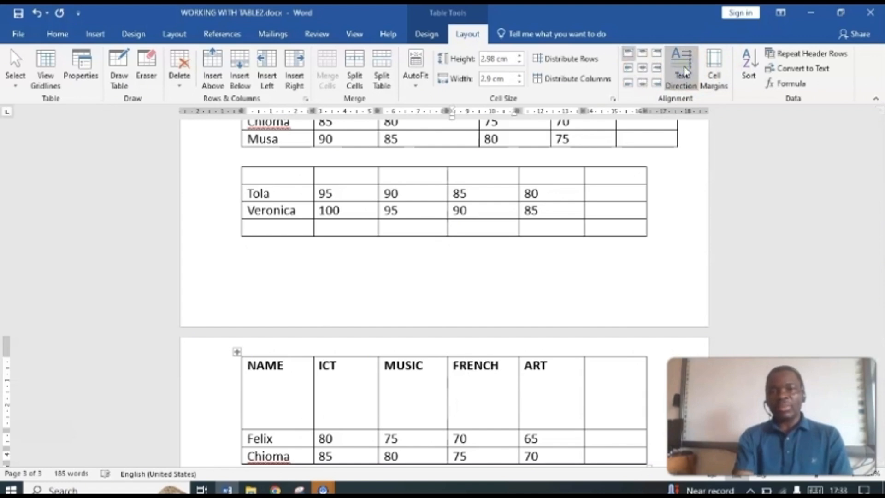
{"action": "left_click", "coordinate": [685, 72]}
{"action": "left_click", "coordinate": [686, 72]}
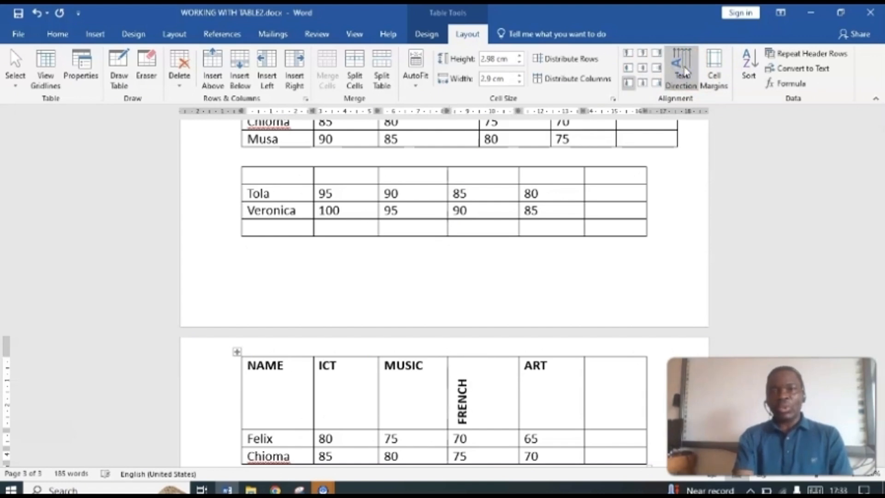
{"action": "left_click", "coordinate": [685, 70]}
{"action": "left_click", "coordinate": [683, 70]}
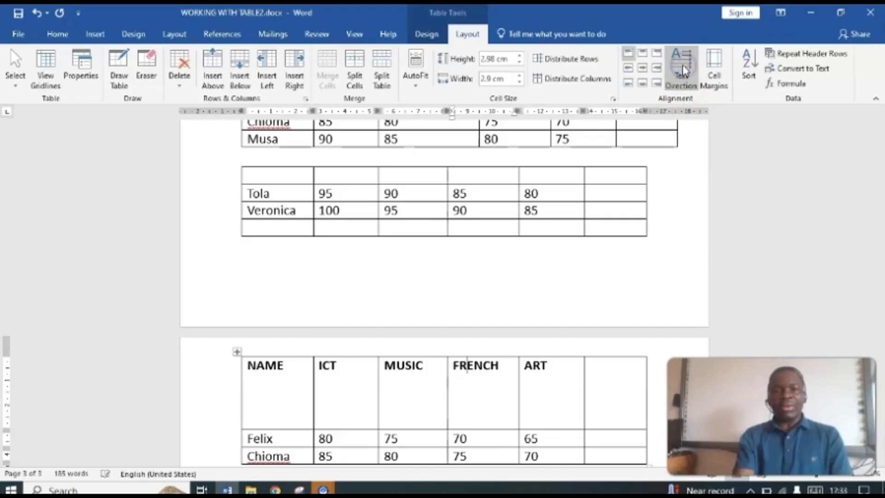
Step: Set the default top cell margin of the first marks table on page 2 to 0.55 cm
{"action": "left_click_drag", "start_coordinate": [881, 318], "coordinate": [881, 242]}
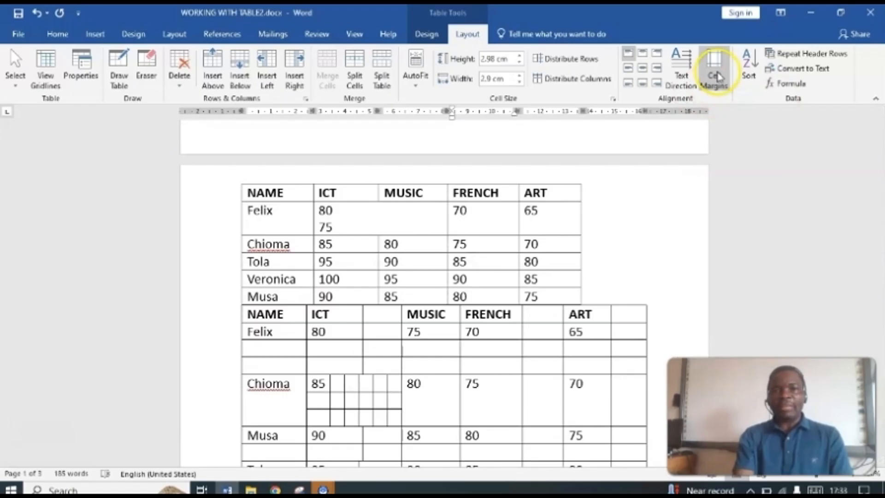
{"action": "left_click", "coordinate": [477, 212]}
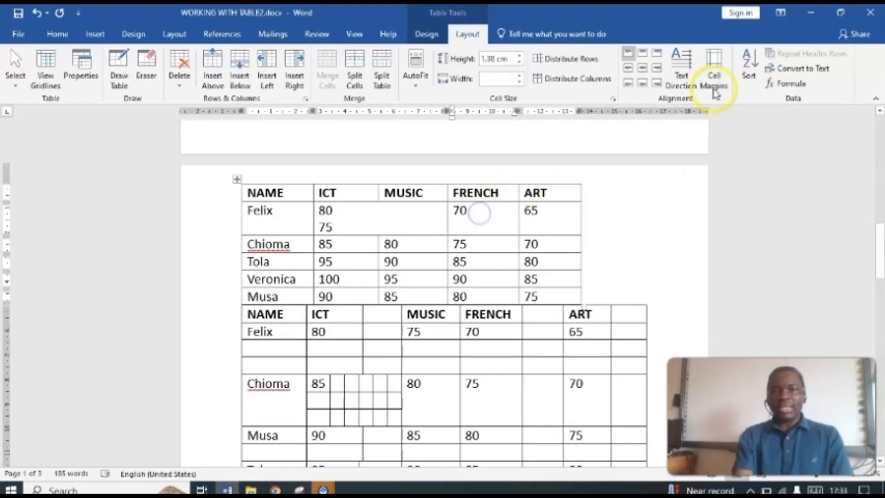
{"action": "left_click", "coordinate": [715, 69]}
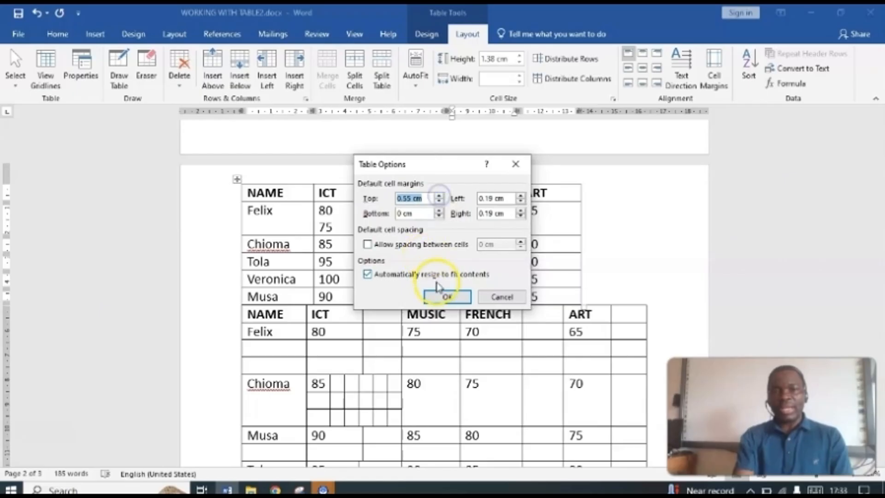
{"action": "left_click", "coordinate": [440, 295]}
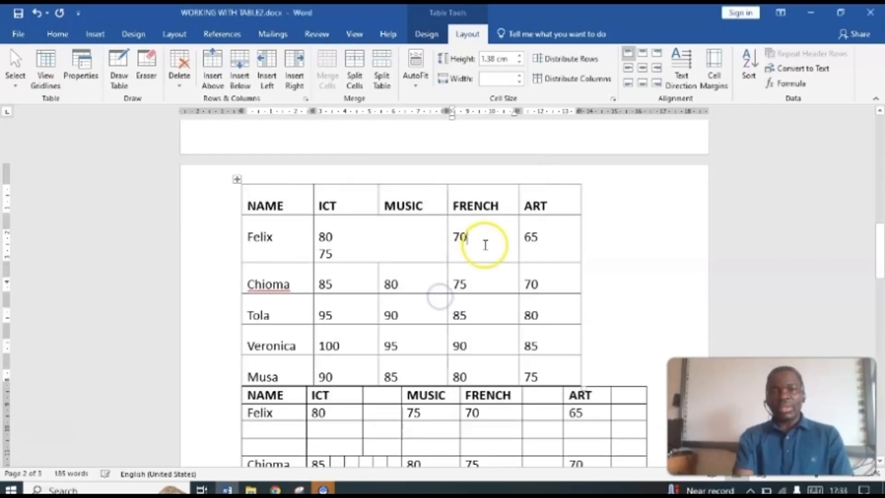
Step: Set the default left cell margin of the first marks table on page 2 to 1.85 cm
{"action": "left_click", "coordinate": [714, 69]}
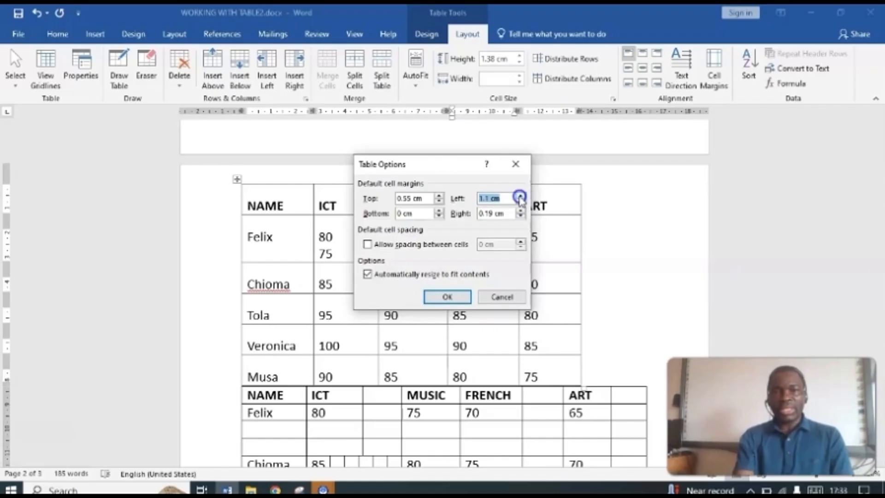
{"action": "left_click", "coordinate": [520, 197]}
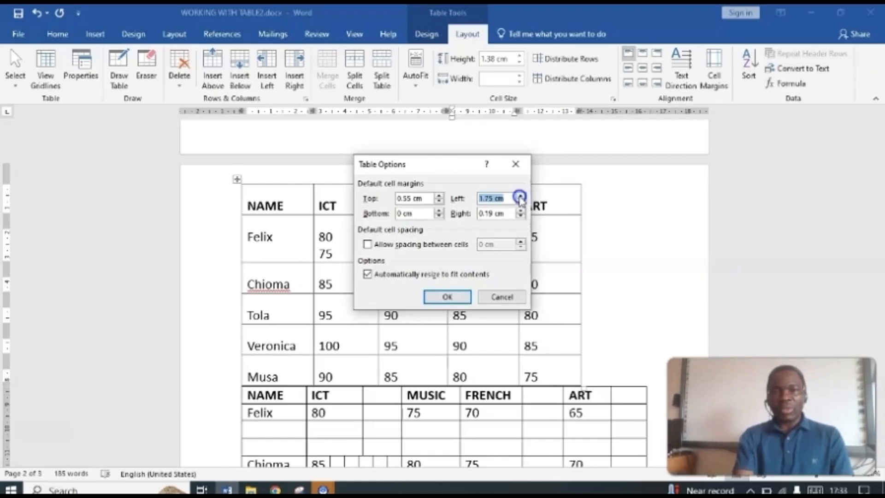
{"action": "left_click", "coordinate": [446, 297]}
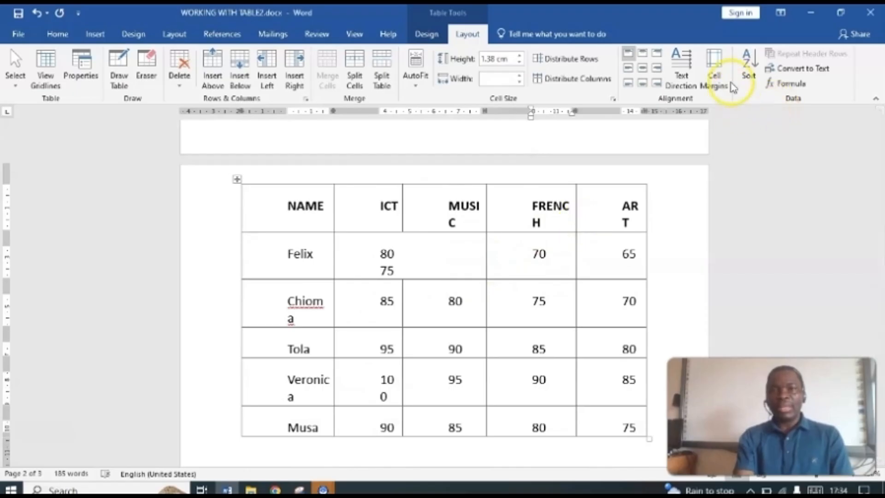
Step: Increase the default top cell margin of the first marks table on page 2 to 1.85 cm
{"action": "left_click", "coordinate": [714, 76]}
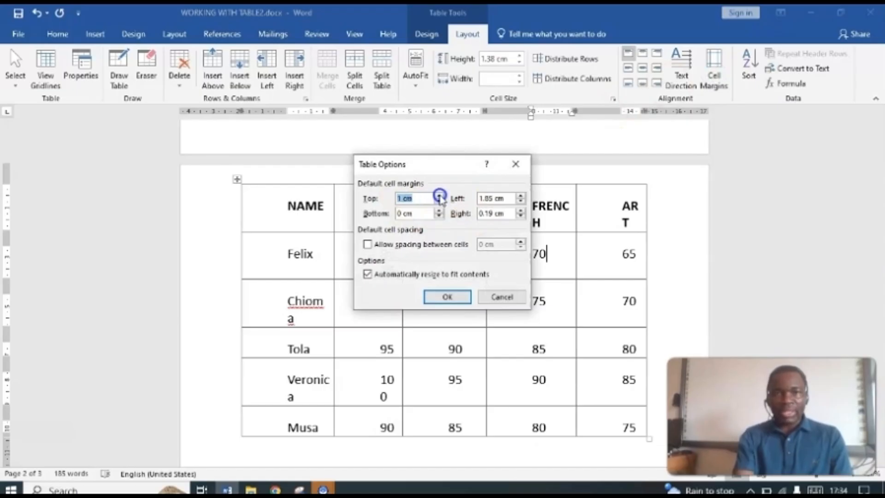
{"action": "left_click", "coordinate": [440, 196]}
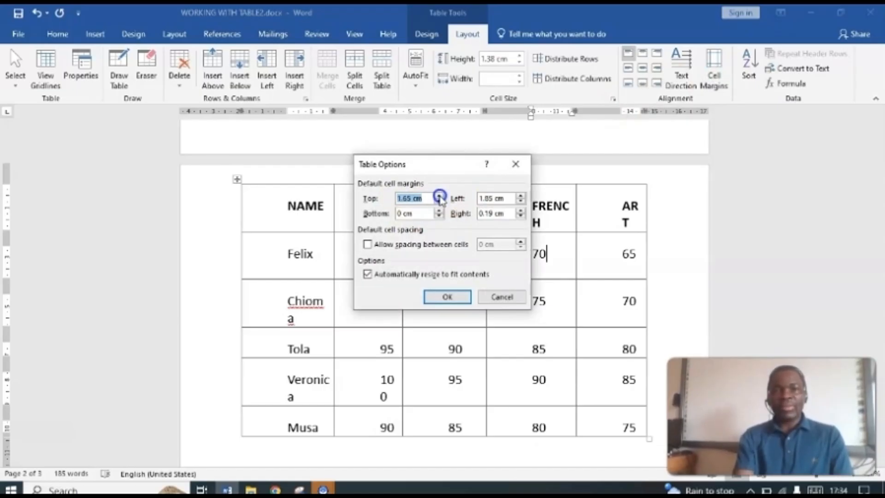
{"action": "left_click", "coordinate": [440, 196]}
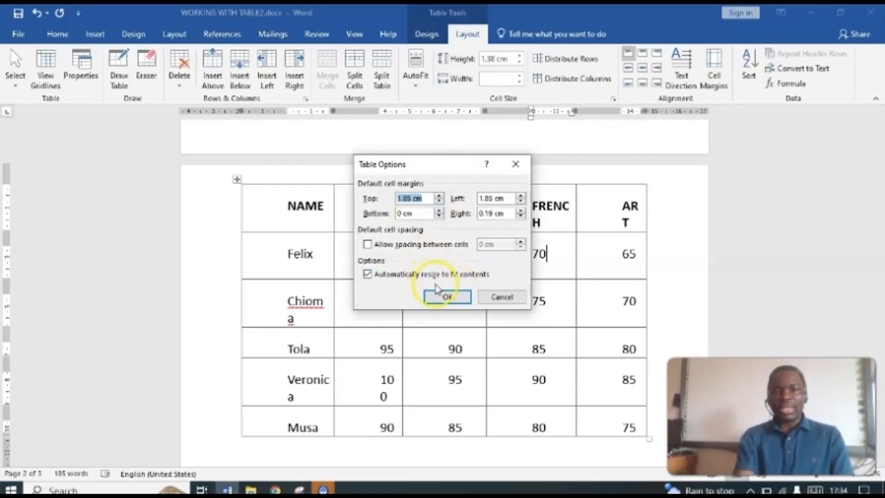
{"action": "left_click", "coordinate": [444, 296]}
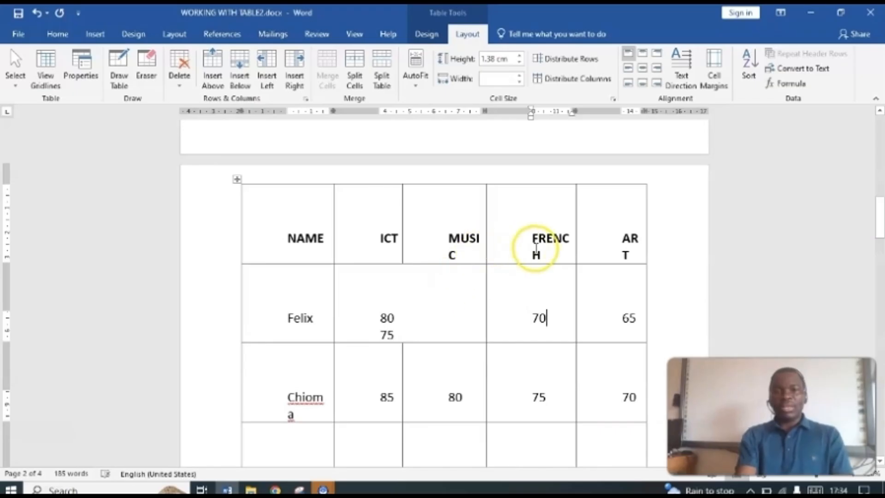
Step: Go back to the topic list on page 1 of the document
{"action": "mouse_move", "coordinate": [638, 181]}
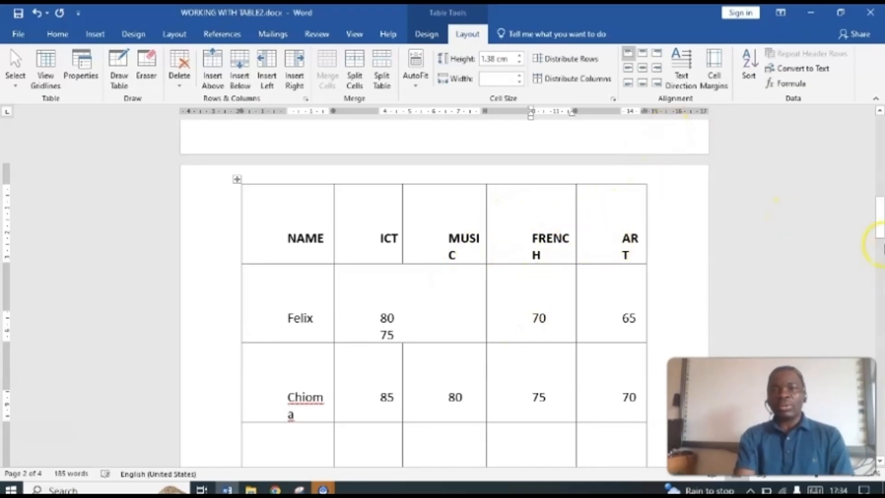
{"action": "left_click_drag", "start_coordinate": [878, 228], "coordinate": [881, 175]}
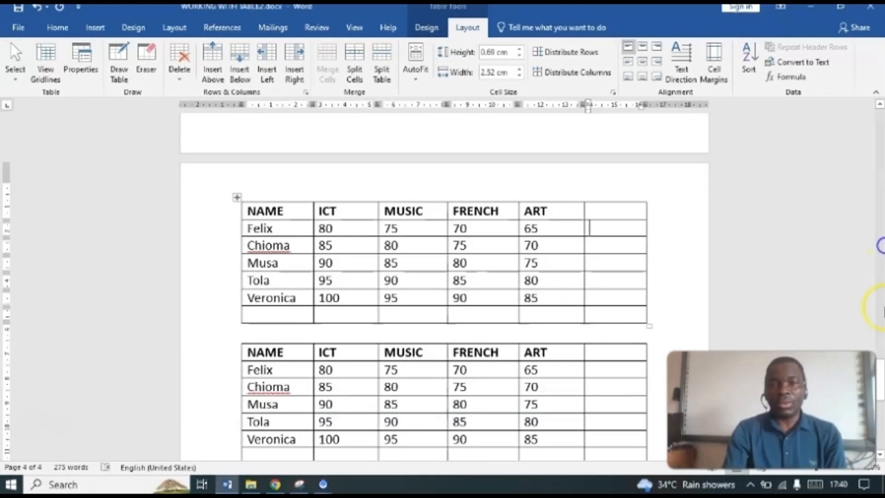
{"action": "left_click", "coordinate": [881, 247]}
{"action": "left_click_drag", "start_coordinate": [882, 340], "coordinate": [879, 156]}
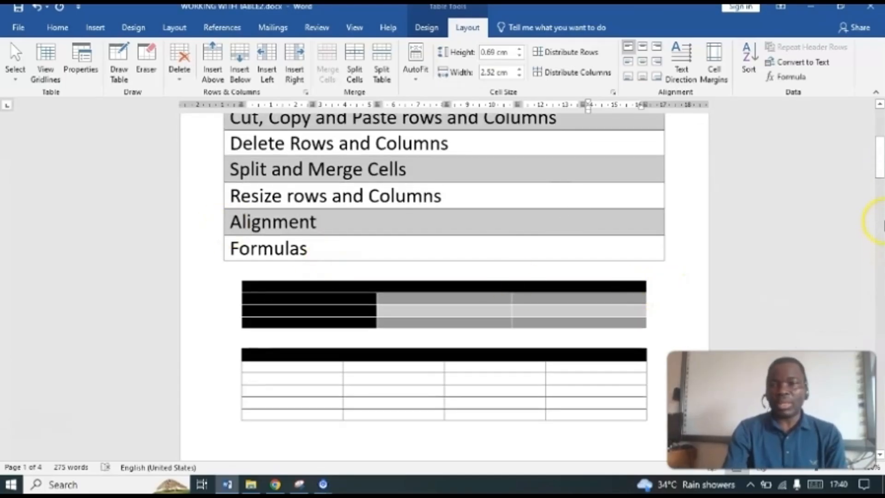
Step: Insert the formula =SUM(LEFT) in the last cell of the first student row of page 4's first marks table
{"action": "left_click_drag", "start_coordinate": [881, 170], "coordinate": [881, 387]}
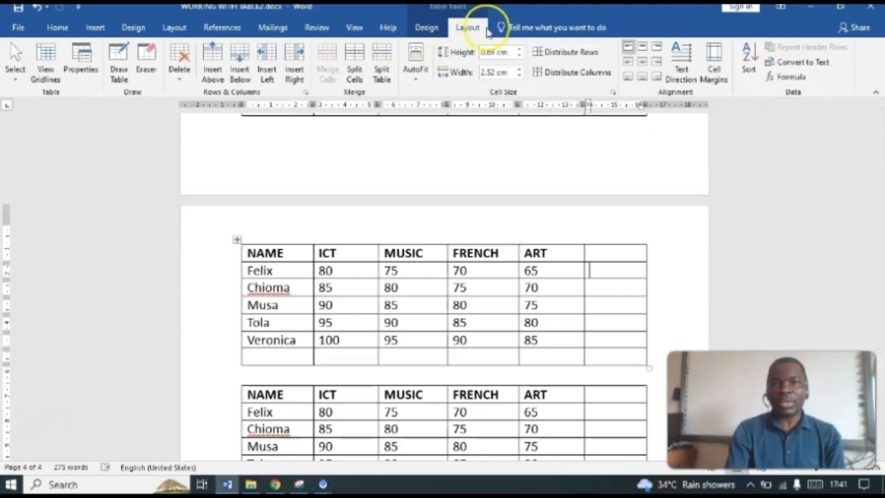
{"action": "left_click", "coordinate": [791, 78]}
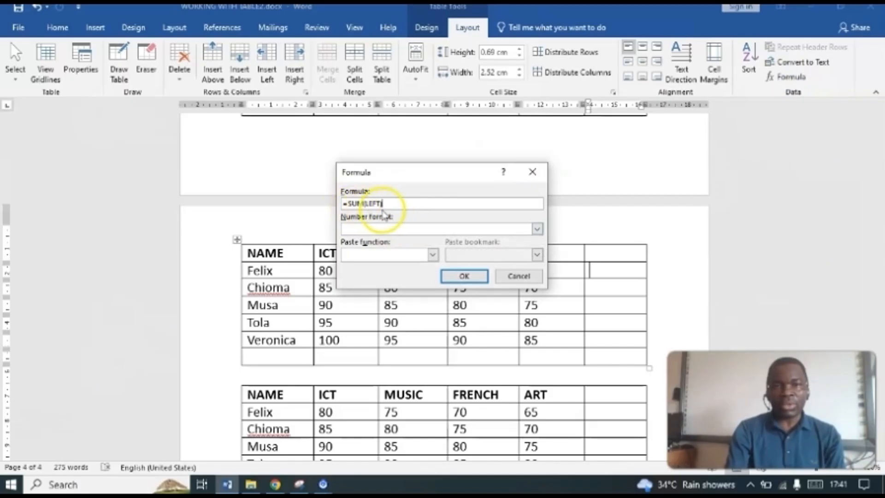
{"action": "left_click_drag", "start_coordinate": [451, 175], "coordinate": [397, 145]}
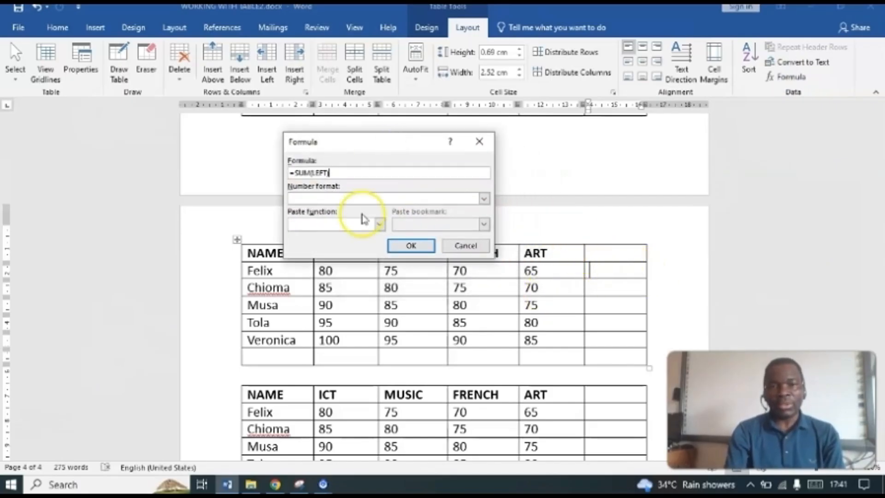
{"action": "left_click", "coordinate": [410, 246]}
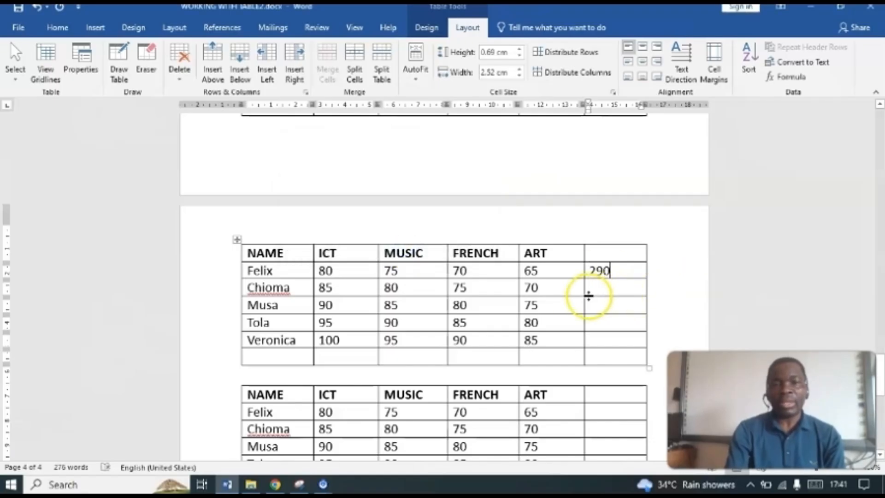
Step: Add the second student's marks with =SUM(LEFT) in the last column of page 4's first marks table
{"action": "left_click", "coordinate": [604, 289]}
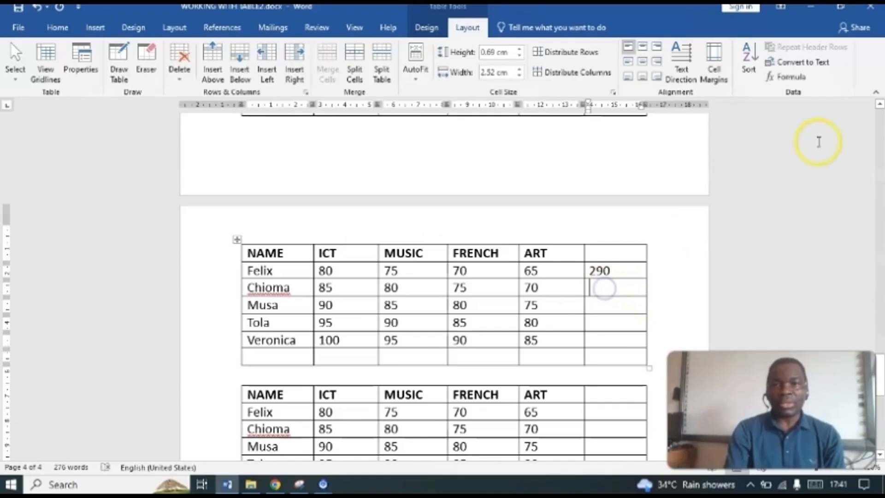
{"action": "left_click", "coordinate": [787, 77]}
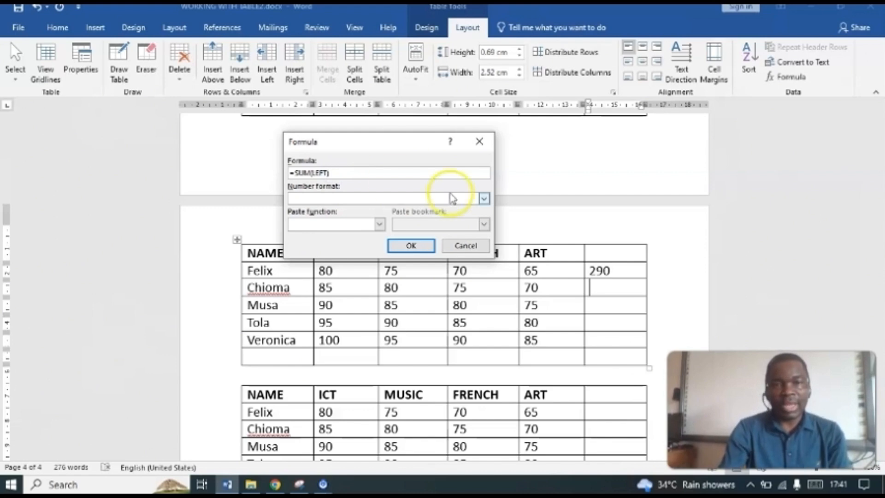
{"action": "left_click", "coordinate": [422, 244]}
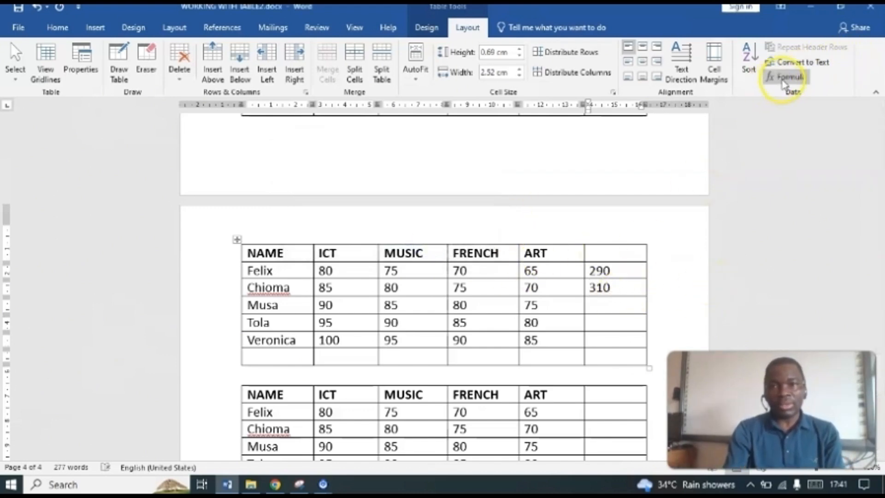
Step: Total the third student's marks in the last column, changing the suggested formula to =SUM(LEFT)
{"action": "left_click", "coordinate": [593, 308]}
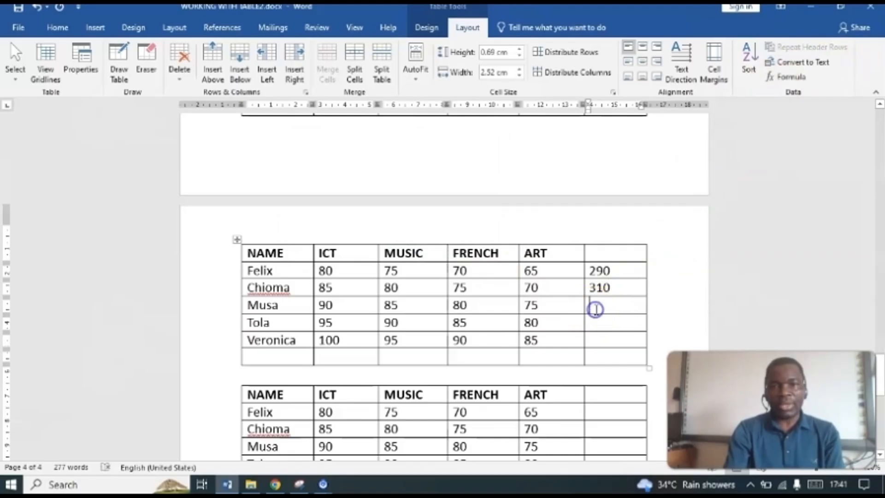
{"action": "left_click", "coordinate": [783, 77]}
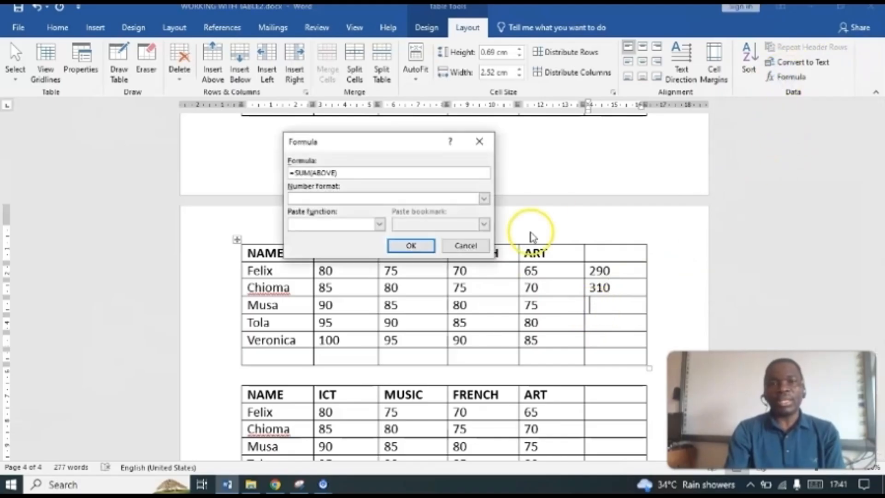
{"action": "left_click", "coordinate": [335, 173]}
{"action": "key", "text": "BackSpace"}
{"action": "key", "text": "BackSpace"}
{"action": "key", "text": "BackSpace"}
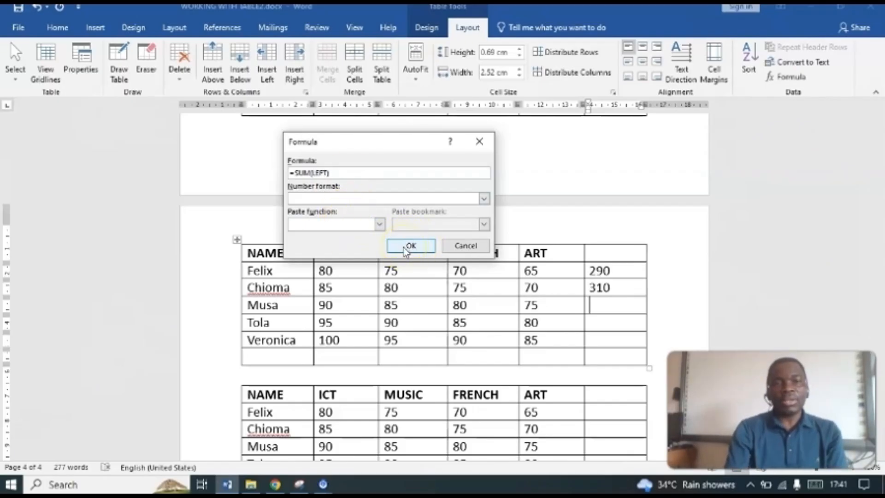
{"action": "left_click", "coordinate": [409, 246]}
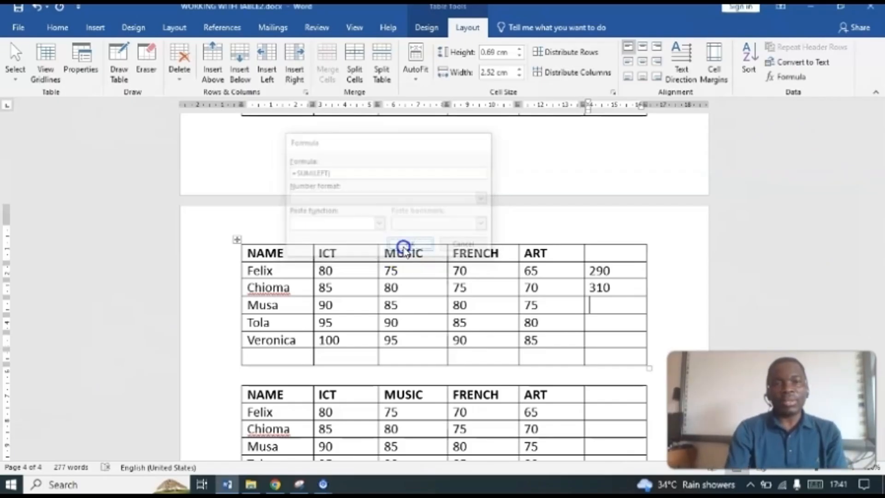
Step: Total the fourth student's marks in the last column, replacing ABOVE with LEFT in the SUM formula
{"action": "left_click", "coordinate": [600, 324]}
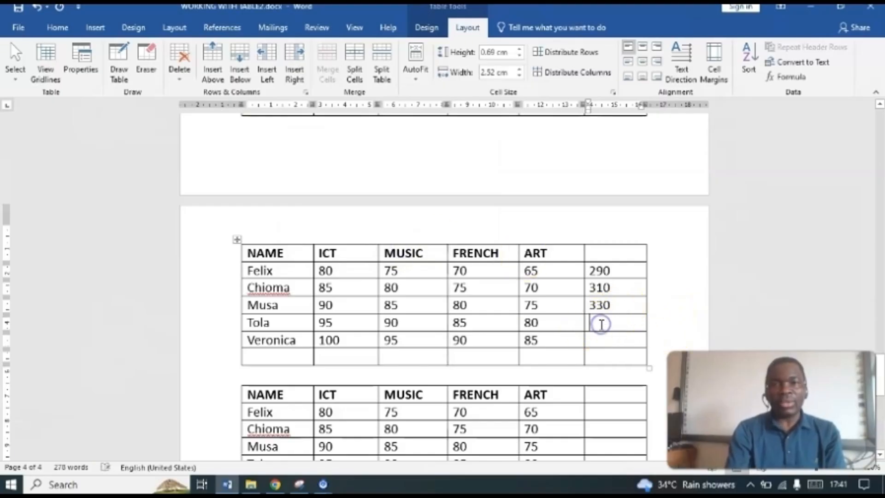
{"action": "left_click", "coordinate": [783, 77]}
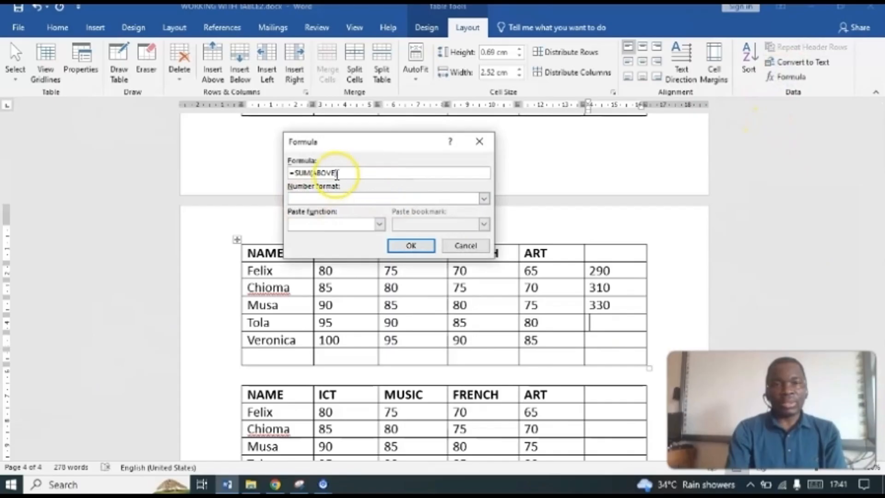
{"action": "key", "text": "BackSpace"}
{"action": "key", "text": "BackSpace"}
{"action": "key", "text": "BackSpace"}
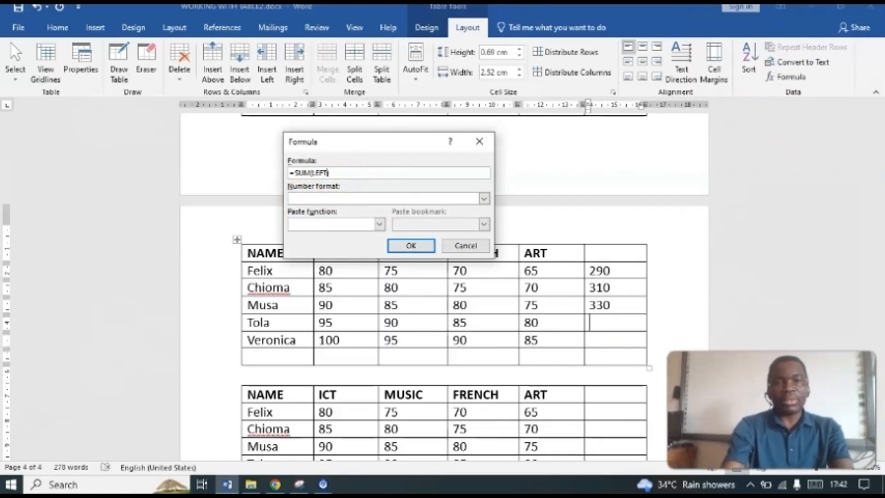
{"action": "left_click", "coordinate": [407, 245]}
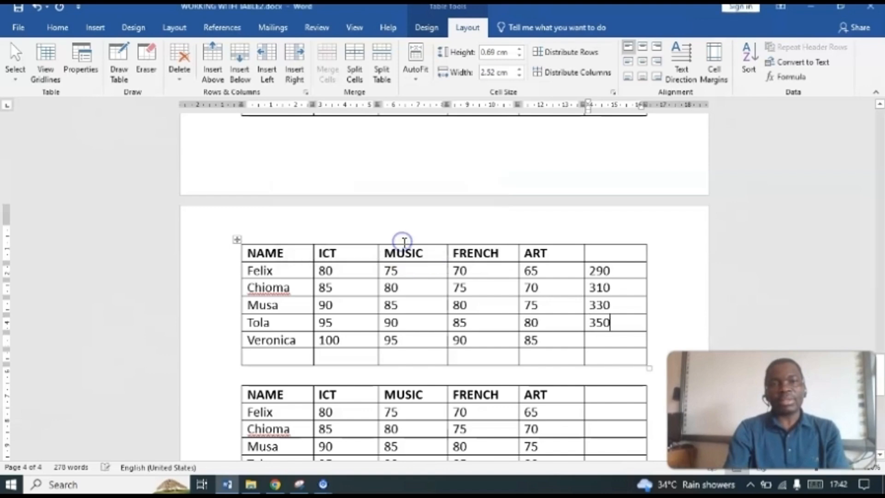
Step: Insert =SUM(LEFT) in the last cell of the fifth student's row of the same table
{"action": "left_click", "coordinate": [590, 341]}
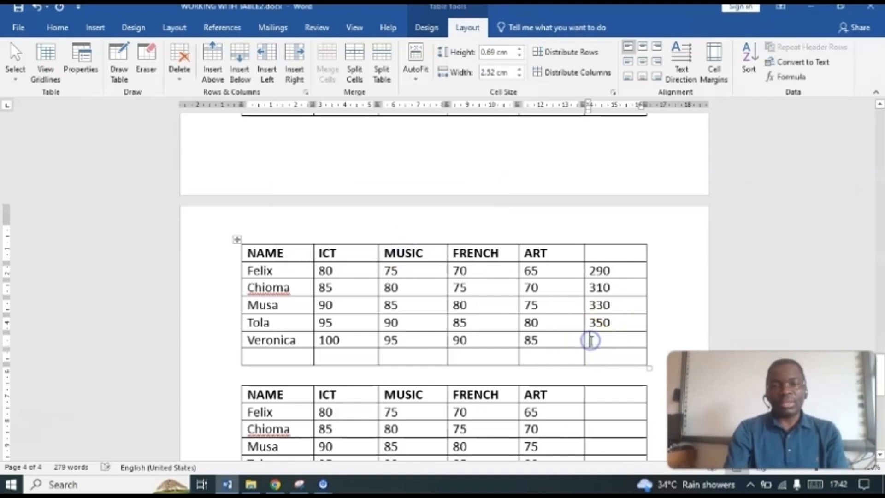
{"action": "left_click", "coordinate": [786, 77]}
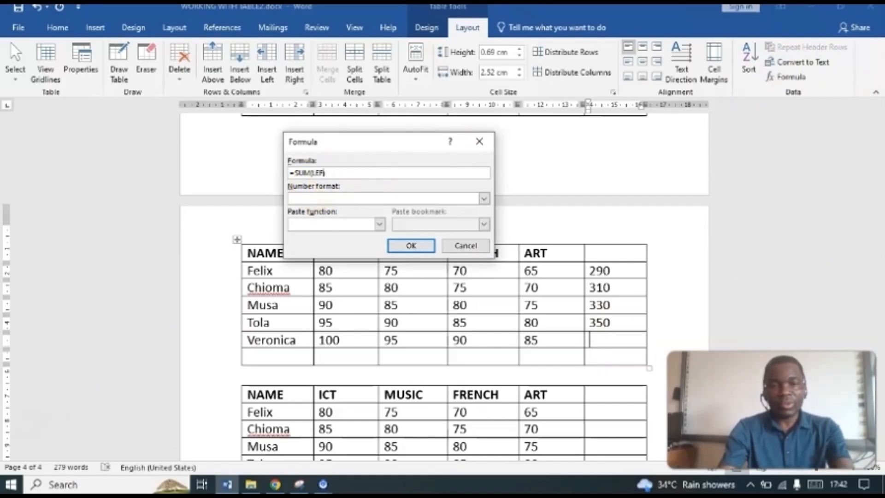
{"action": "left_click", "coordinate": [409, 247]}
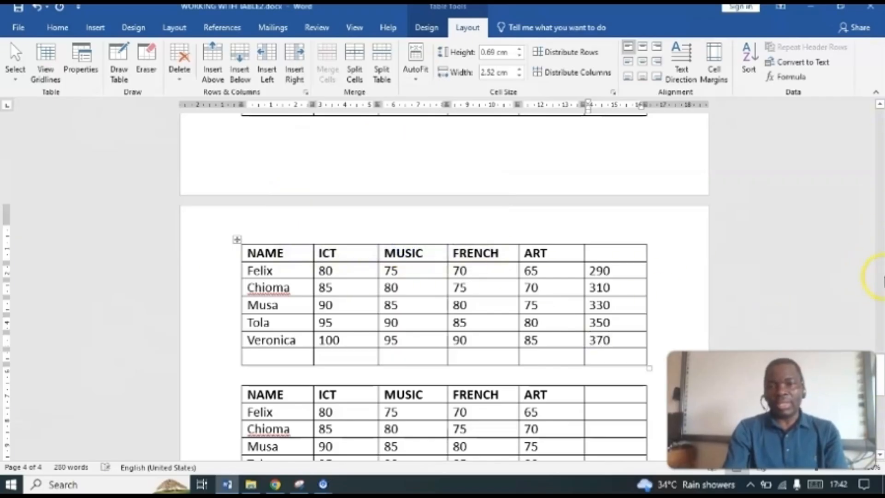
Step: Enter the heading TOTAL above the sums in the last column of page 4's first marks table
{"action": "scroll", "coordinate": [880, 383], "scroll_direction": "down", "scroll_amount": 3}
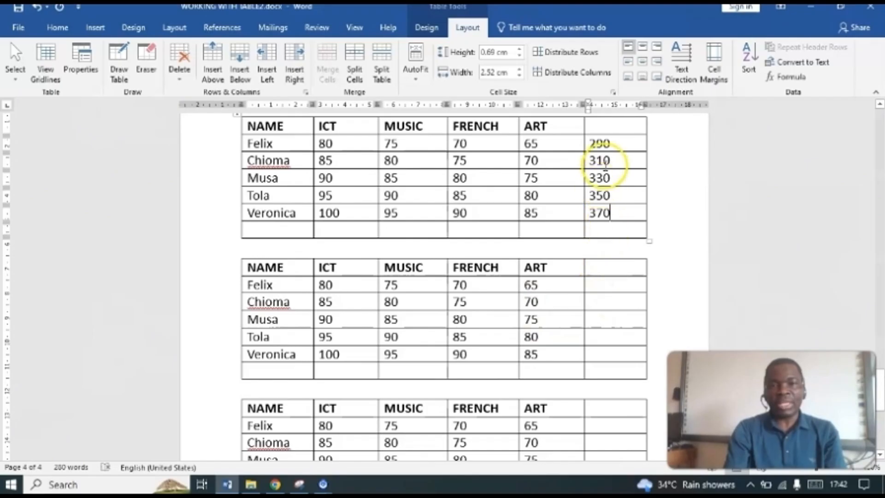
{"action": "left_click", "coordinate": [603, 127]}
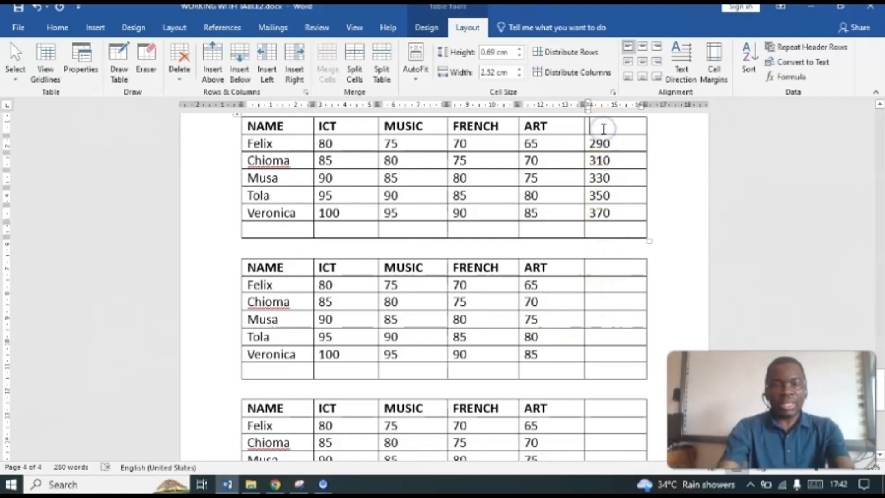
{"action": "type", "text": "TOT"}
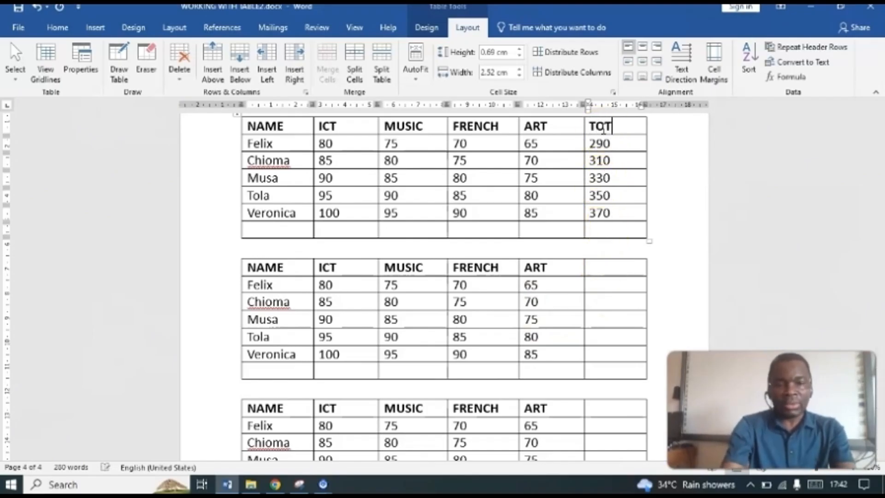
{"action": "type", "text": "AL"}
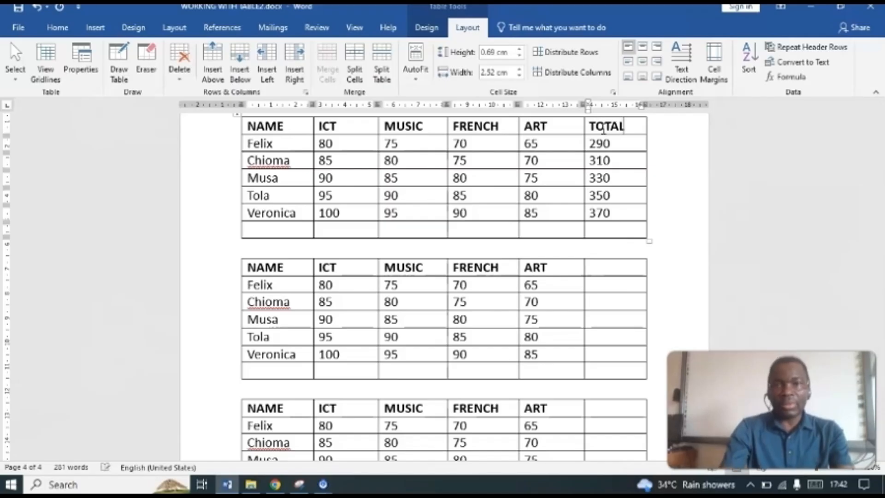
Step: Enter the heading AVERAGE in the empty last column of page 4's second marks table
{"action": "left_click", "coordinate": [595, 269]}
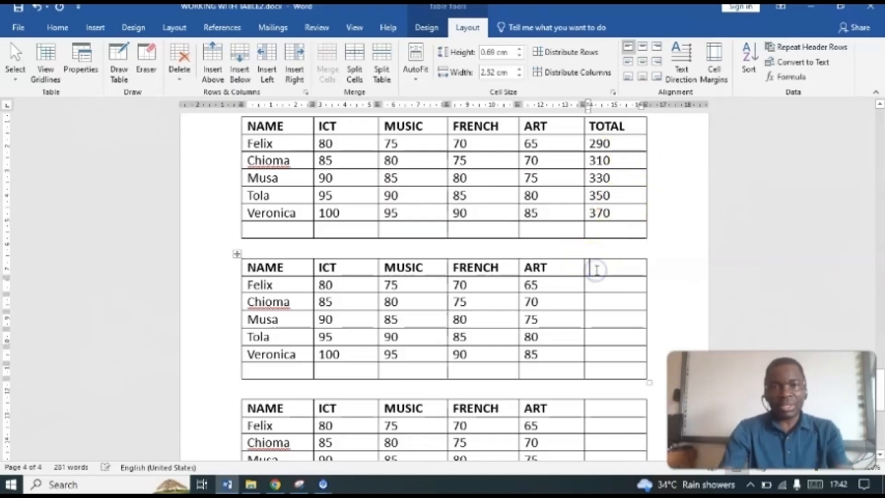
{"action": "type", "text": "AVERA"}
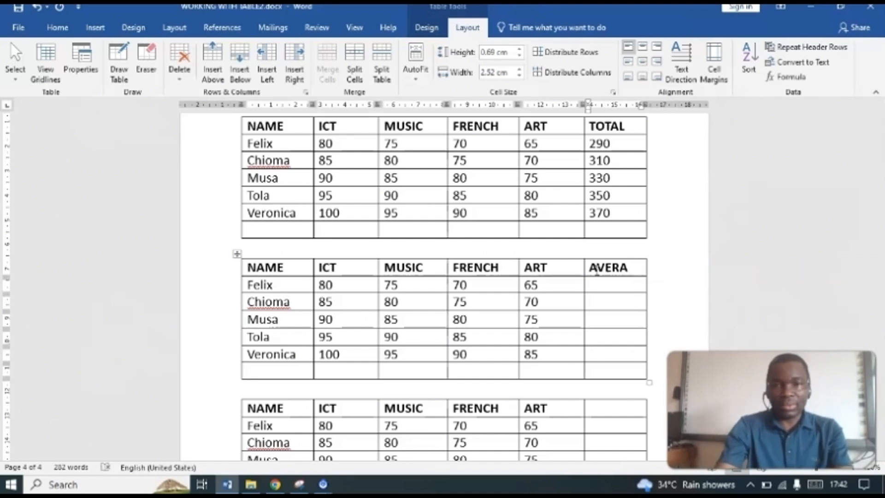
{"action": "type", "text": "GE"}
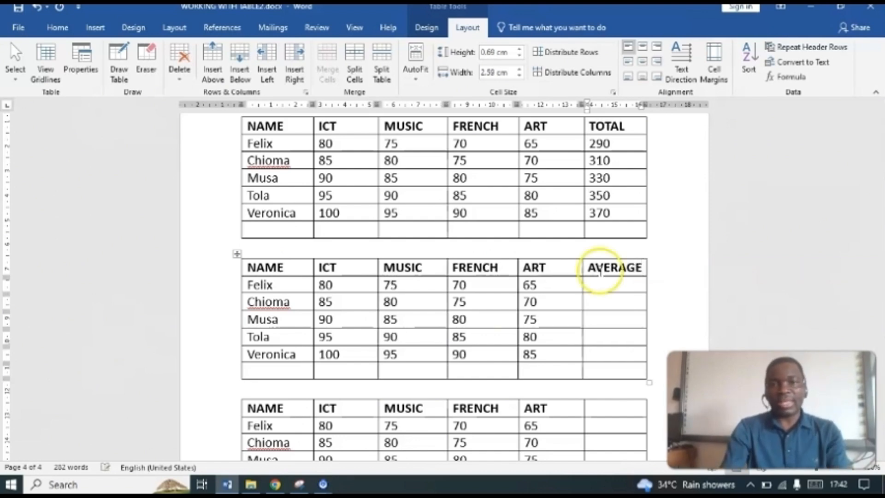
Step: Insert the formula =AVERAGE(LEFT) in the AVERAGE column for the first student and copy the formula text for reuse
{"action": "left_click", "coordinate": [611, 289]}
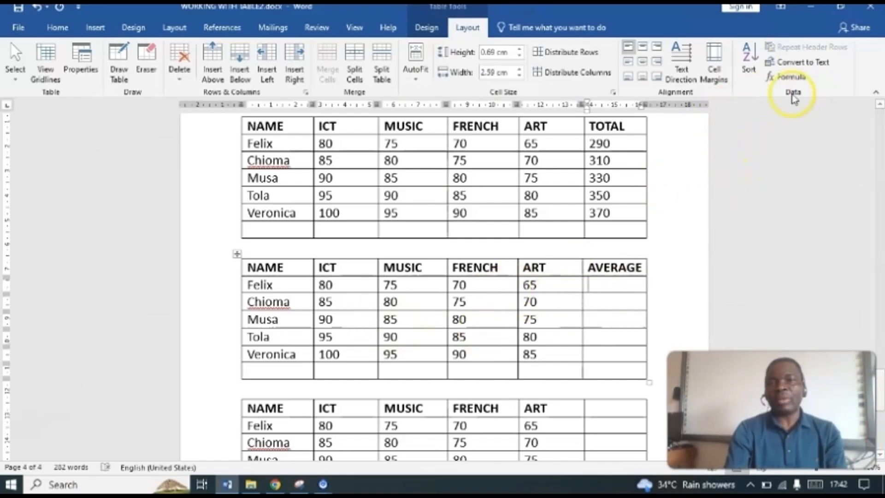
{"action": "left_click", "coordinate": [786, 76]}
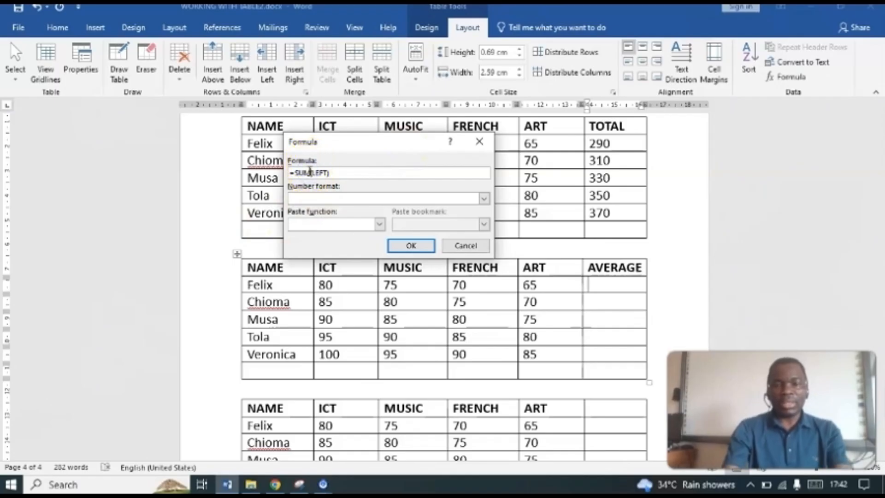
{"action": "key", "text": "BackSpace"}
{"action": "key", "text": "BackSpace"}
{"action": "key", "text": "BackSpace"}
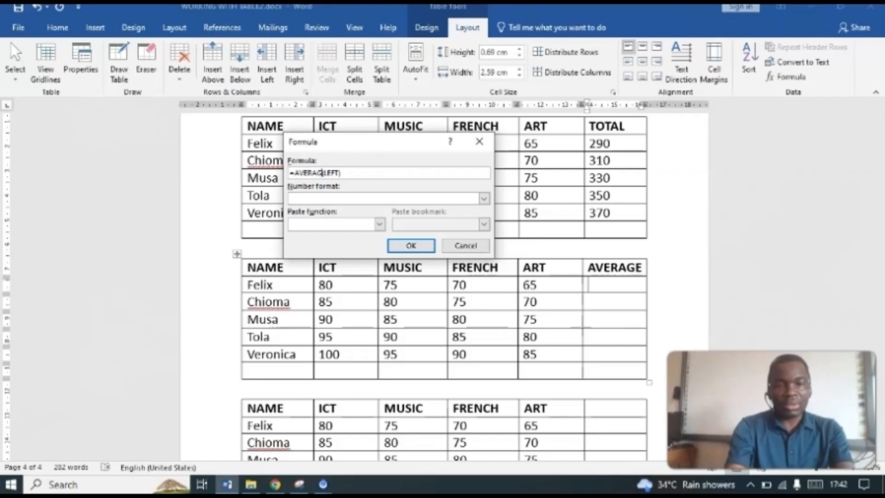
{"action": "left_click", "coordinate": [412, 246]}
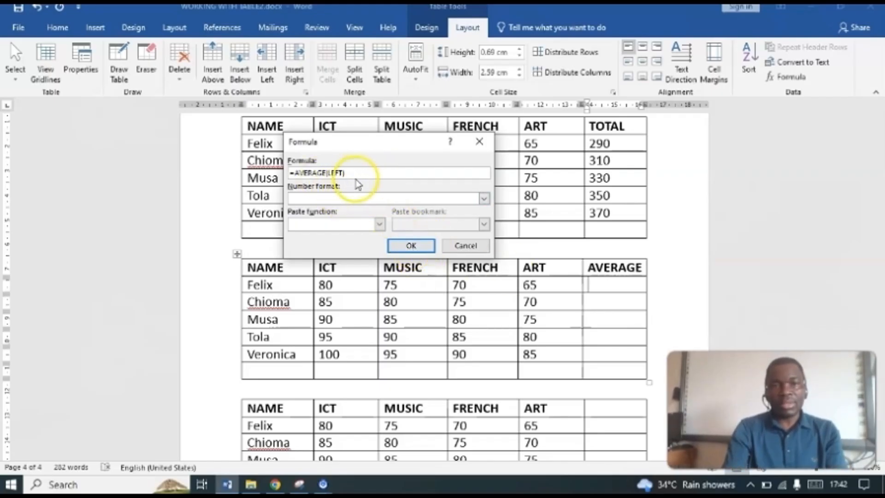
{"action": "left_click_drag", "start_coordinate": [352, 173], "coordinate": [279, 173]}
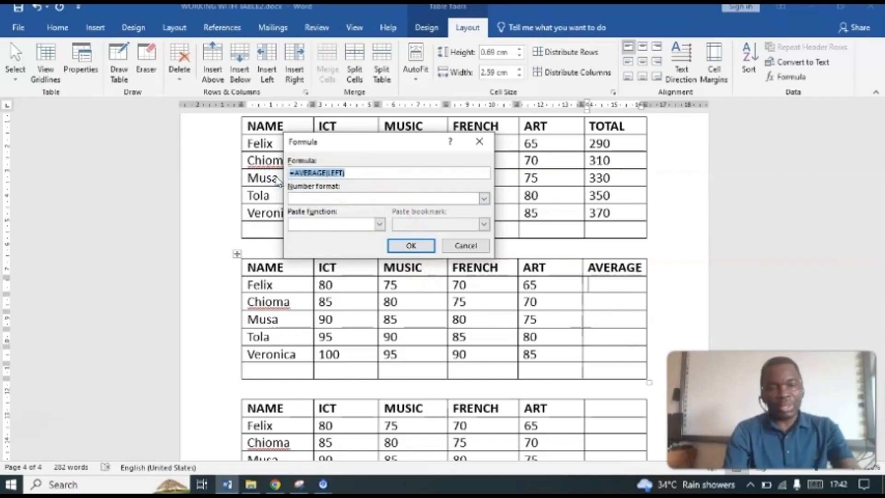
{"action": "left_click", "coordinate": [412, 245]}
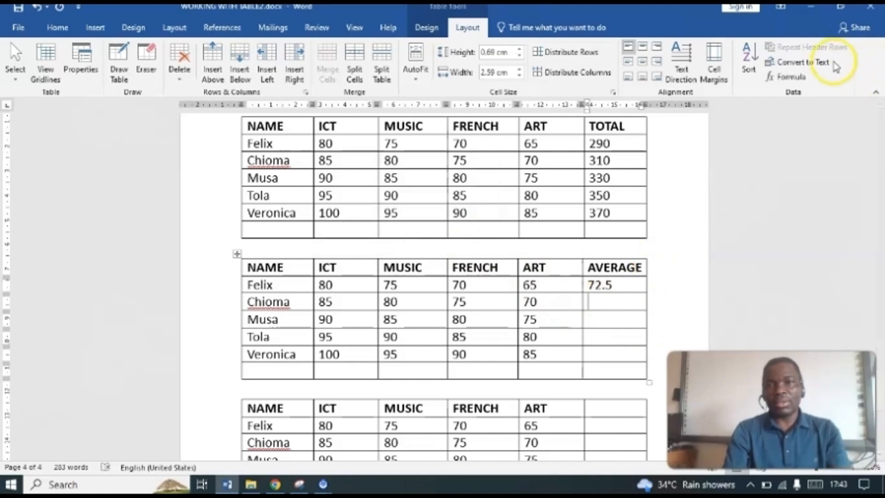
Step: Calculate the second student's average with =AVERAGE(LEFT) in the AVERAGE column of the second marks table
{"action": "left_click", "coordinate": [795, 77]}
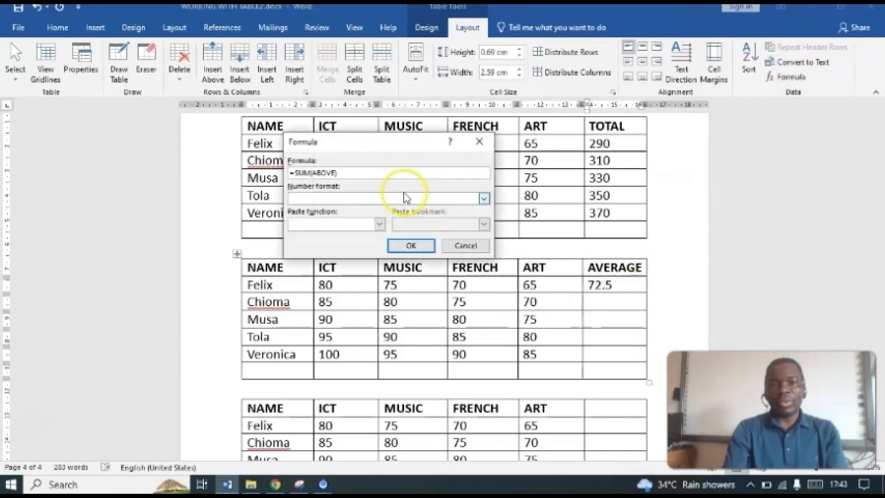
{"action": "left_click_drag", "start_coordinate": [342, 173], "coordinate": [263, 178]}
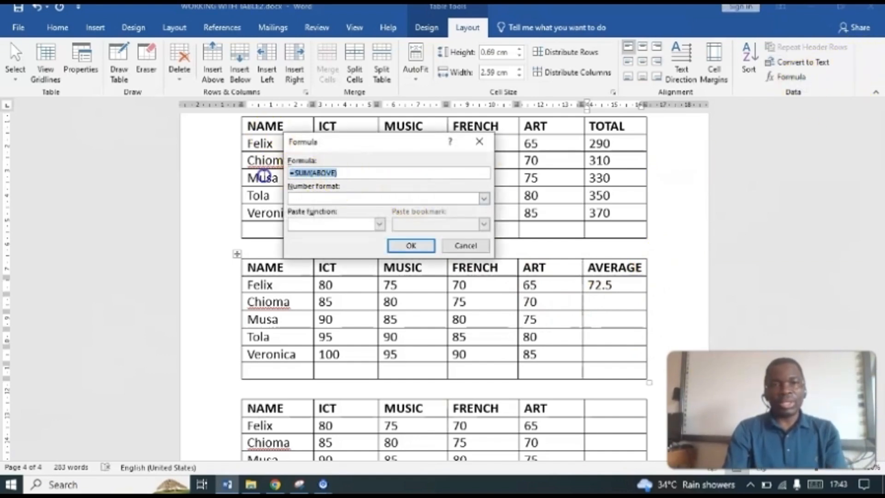
{"action": "type", "text": "=AVERAGE(LEFT)"}
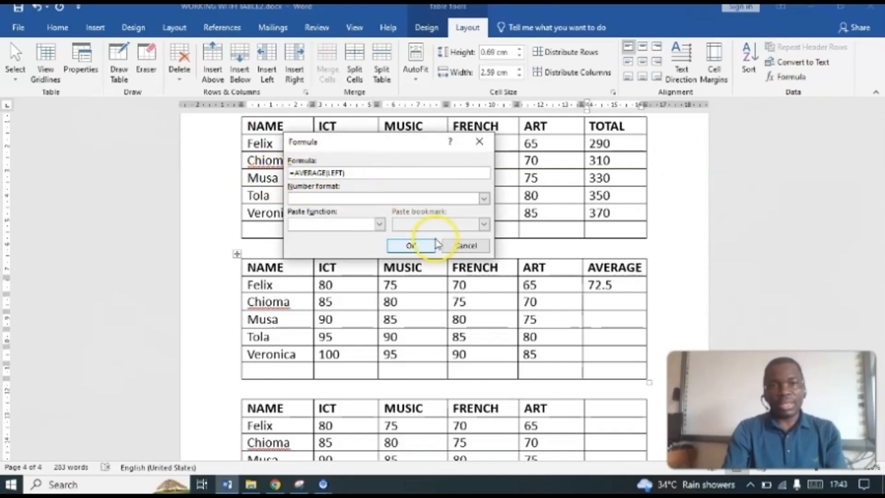
{"action": "left_click", "coordinate": [412, 246]}
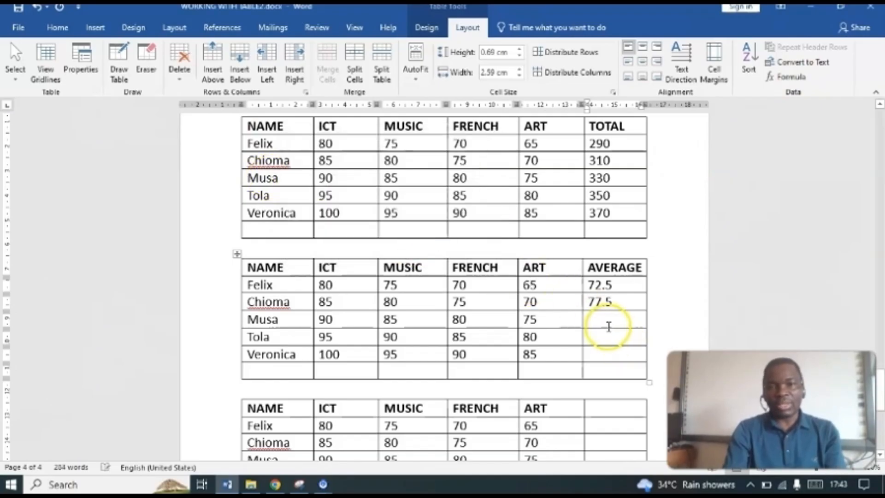
Step: Calculate the third and fourth students' averages with =AVERAGE(LEFT) in the AVERAGE column of the second marks table
{"action": "left_click", "coordinate": [790, 75]}
{"action": "left_click_drag", "start_coordinate": [354, 173], "coordinate": [292, 174]}
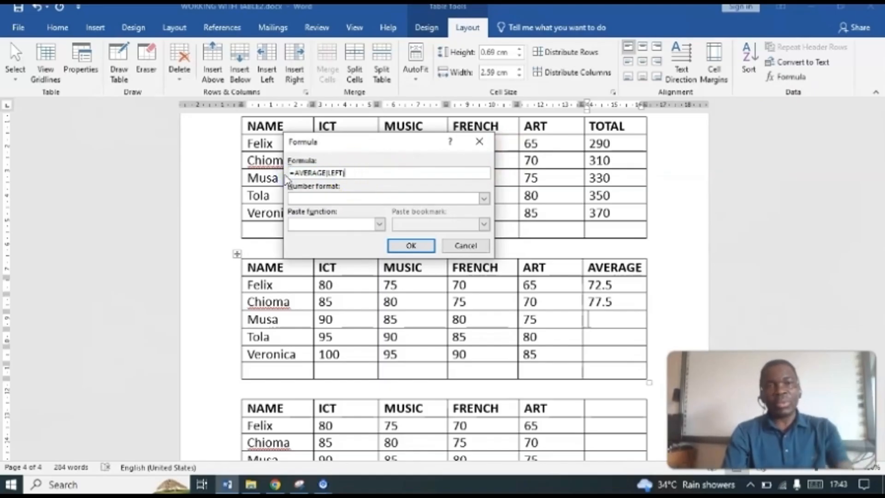
{"action": "type", "text": "=AVERAGE(LEFT)"}
{"action": "left_click", "coordinate": [411, 245]}
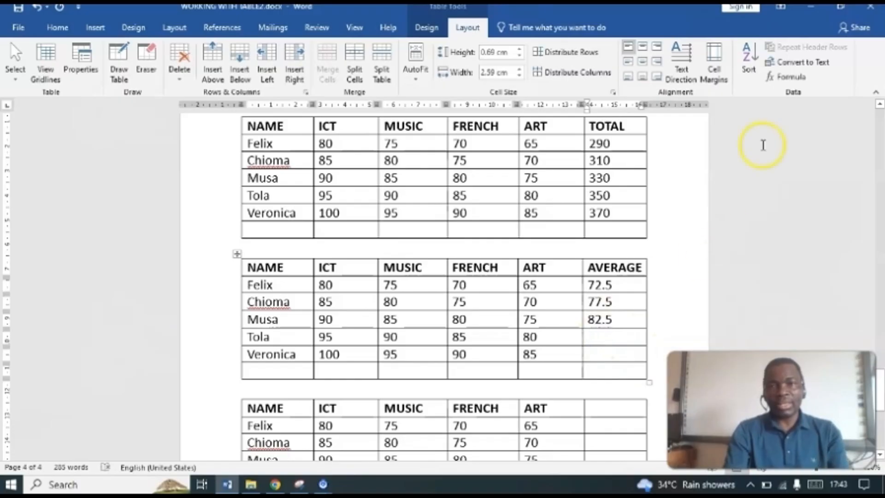
{"action": "left_click", "coordinate": [790, 77]}
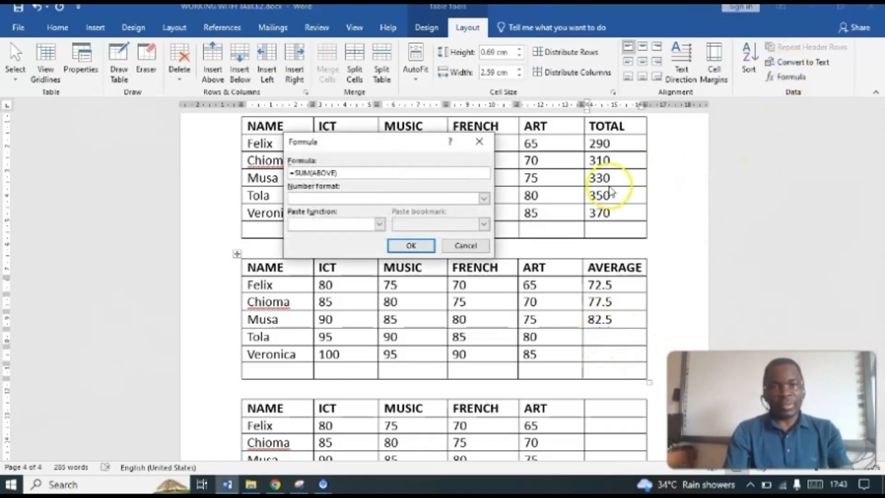
{"action": "left_click_drag", "start_coordinate": [351, 172], "coordinate": [269, 175]}
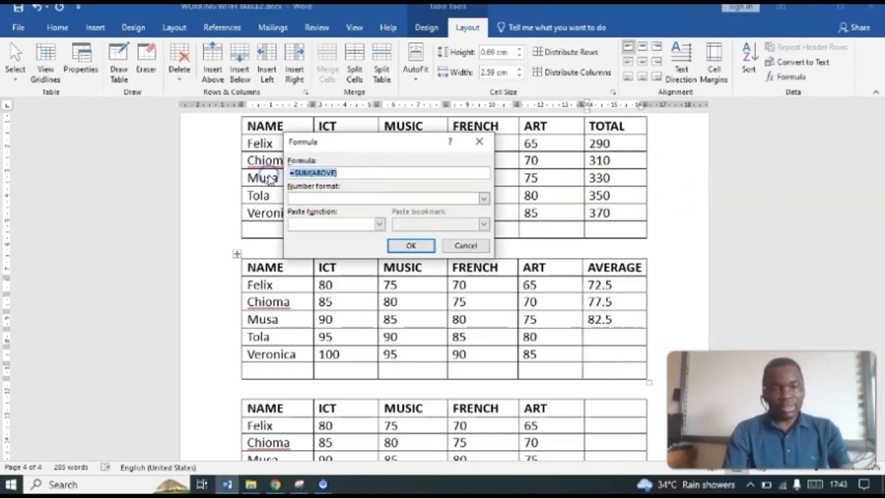
{"action": "left_click", "coordinate": [408, 245]}
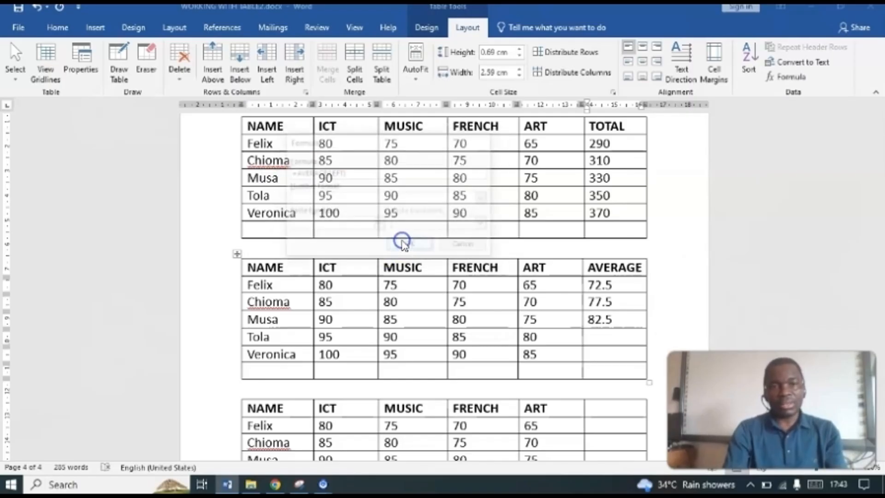
Step: Calculate the fifth student's average with =AVERAGE(LEFT) in the AVERAGE column of the second marks table
{"action": "left_click", "coordinate": [613, 356]}
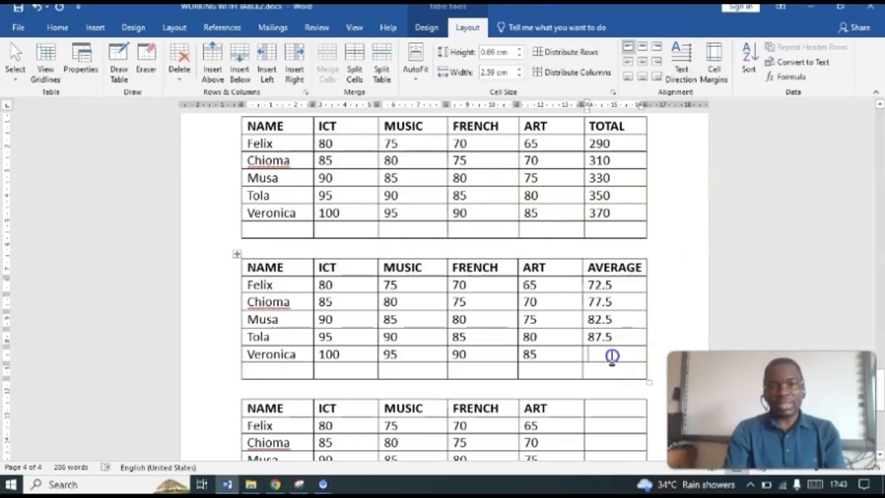
{"action": "left_click", "coordinate": [786, 77]}
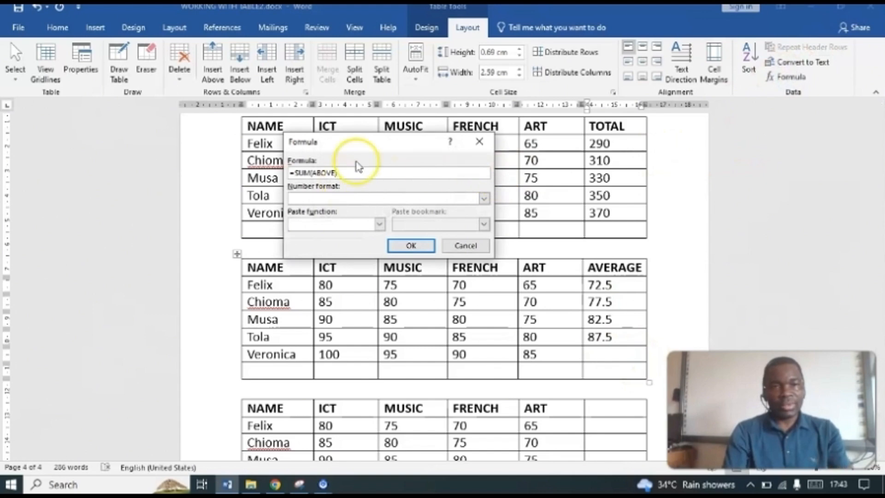
{"action": "left_click_drag", "start_coordinate": [340, 174], "coordinate": [301, 174]}
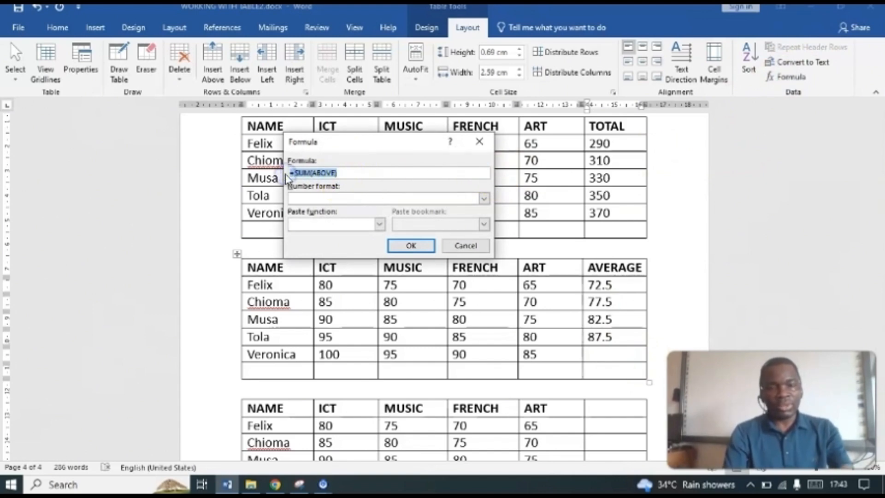
{"action": "type", "text": "=AVERAGE(LEFT)"}
{"action": "left_click", "coordinate": [410, 246]}
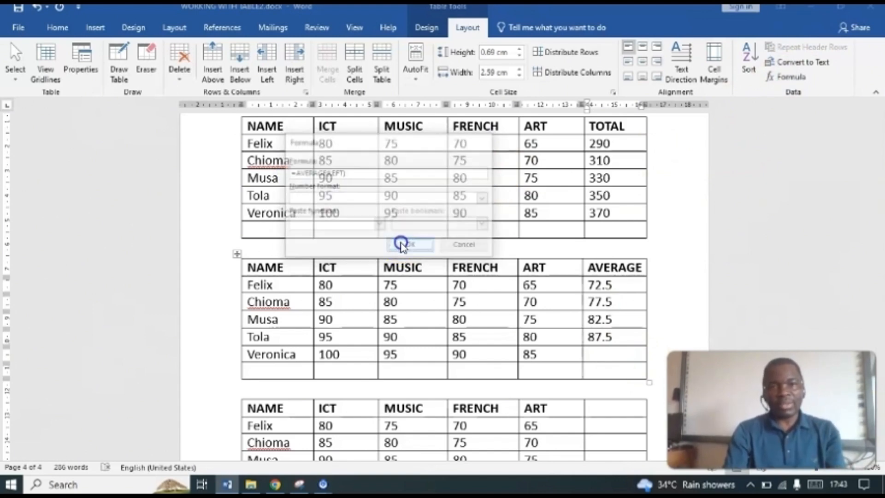
Step: Enter the heading MAXIMUM in the empty last column of page 4's third marks table
{"action": "scroll", "coordinate": [443, 286], "scroll_direction": "down", "scroll_amount": 5}
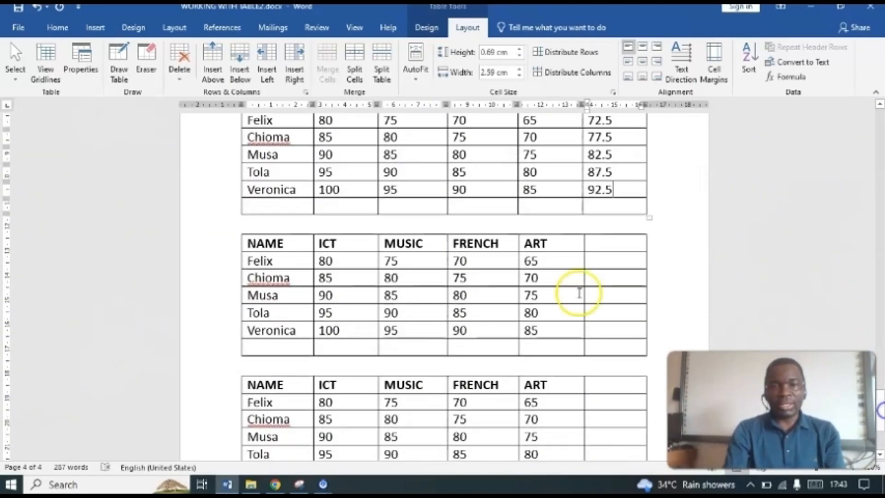
{"action": "left_click", "coordinate": [605, 242]}
{"action": "type", "text": "MAX"}
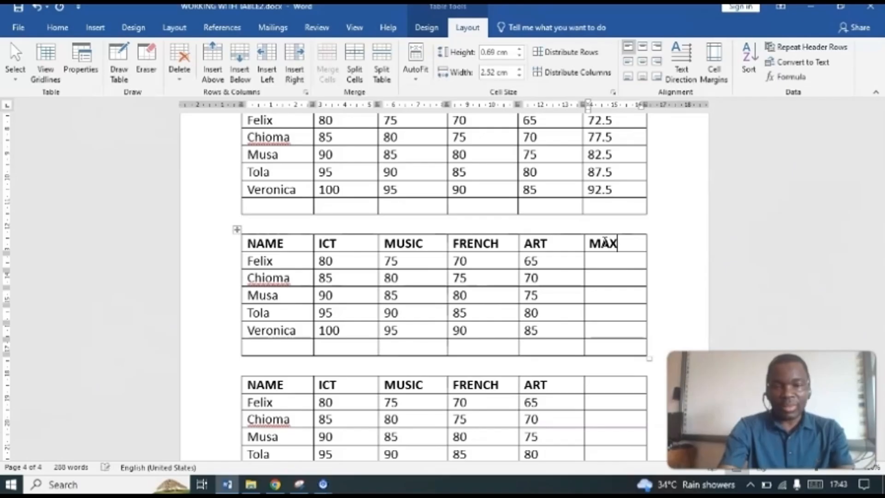
{"action": "type", "text": "IMU"}
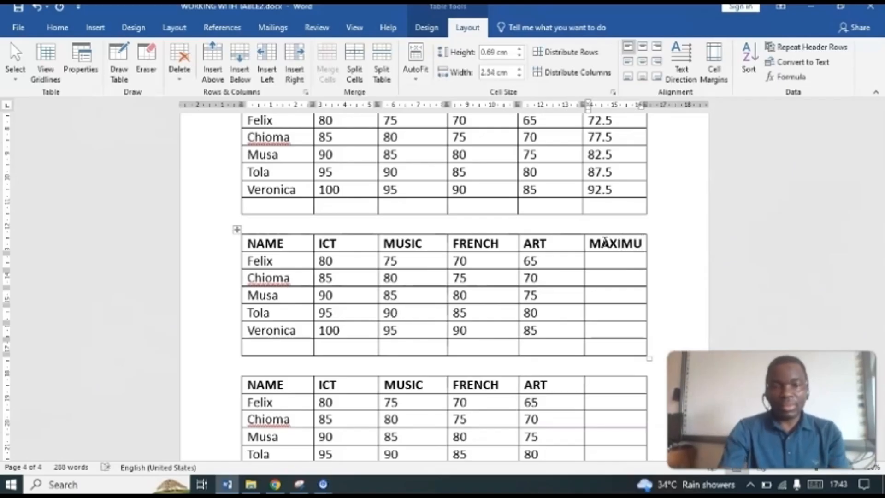
{"action": "type", "text": "M"}
{"action": "left_click", "coordinate": [595, 243]}
Step: Insert the formula =MAX(LEFT) in the MAXIMUM column for the first student, using the built-in MAX function
{"action": "left_click", "coordinate": [594, 263]}
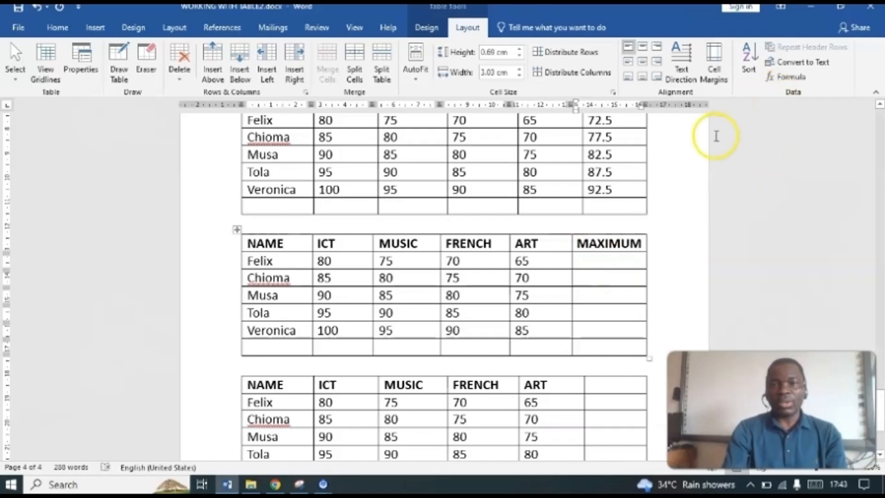
{"action": "left_click", "coordinate": [789, 77]}
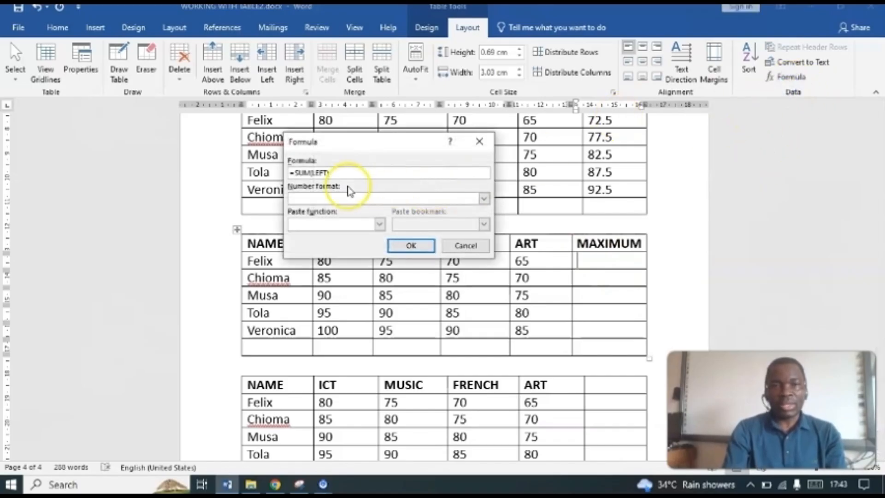
{"action": "type", "text": ")"}
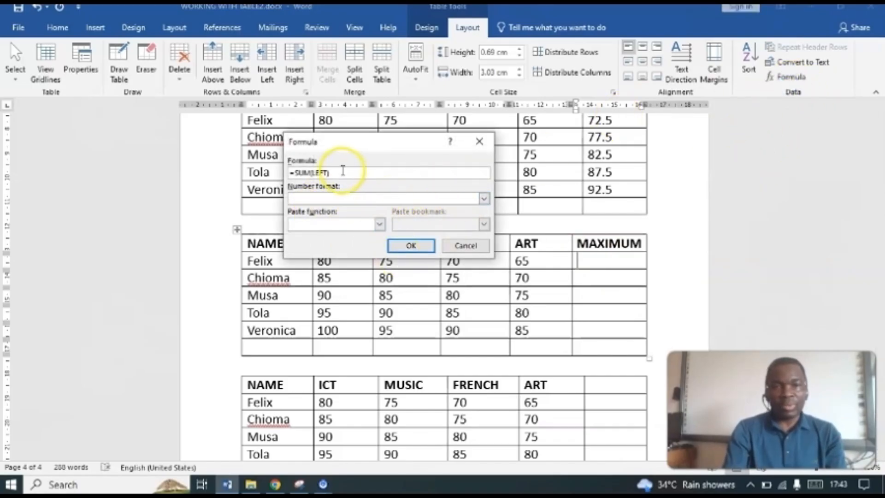
{"action": "left_click", "coordinate": [379, 225]}
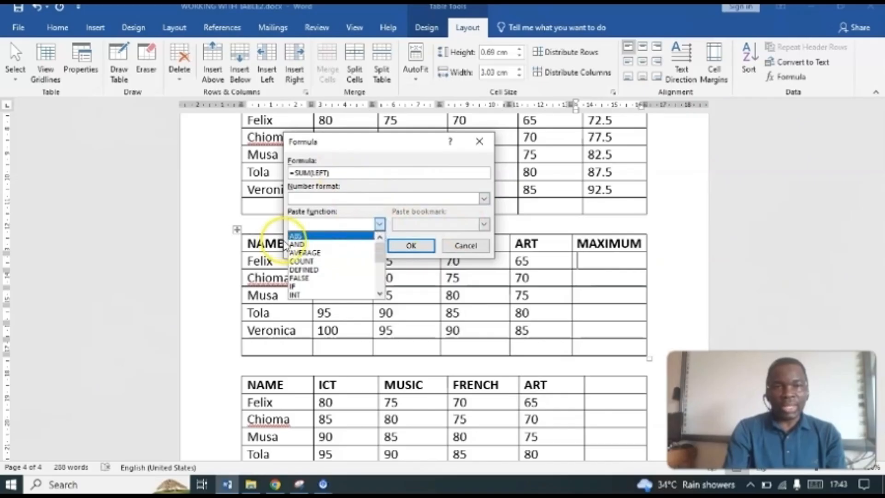
{"action": "left_click_drag", "start_coordinate": [380, 256], "coordinate": [380, 264]}
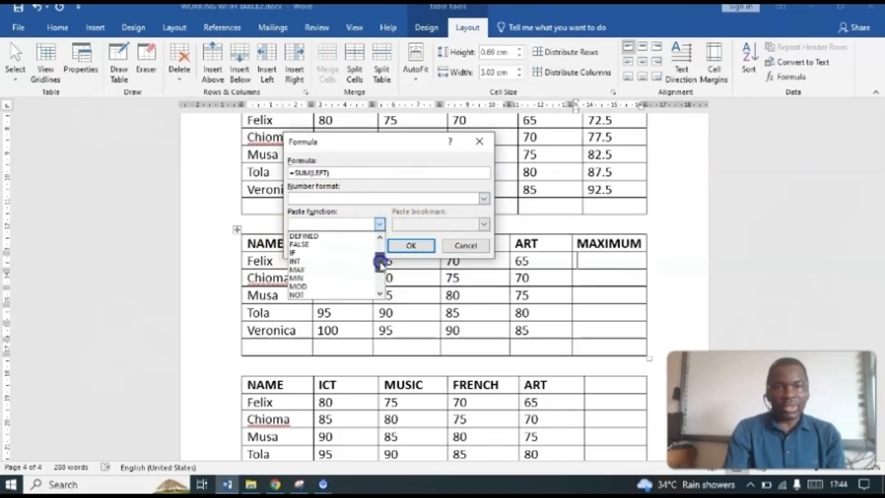
{"action": "left_click", "coordinate": [305, 270]}
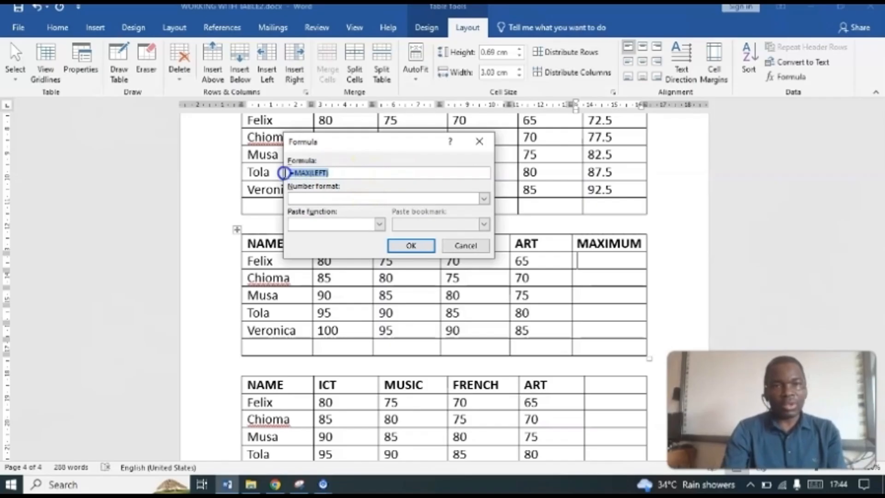
{"action": "left_click", "coordinate": [410, 245]}
Step: Calculate the second and third students' highest marks with =MAX(LEFT) in the MAXIMUM column
{"action": "left_click", "coordinate": [595, 278]}
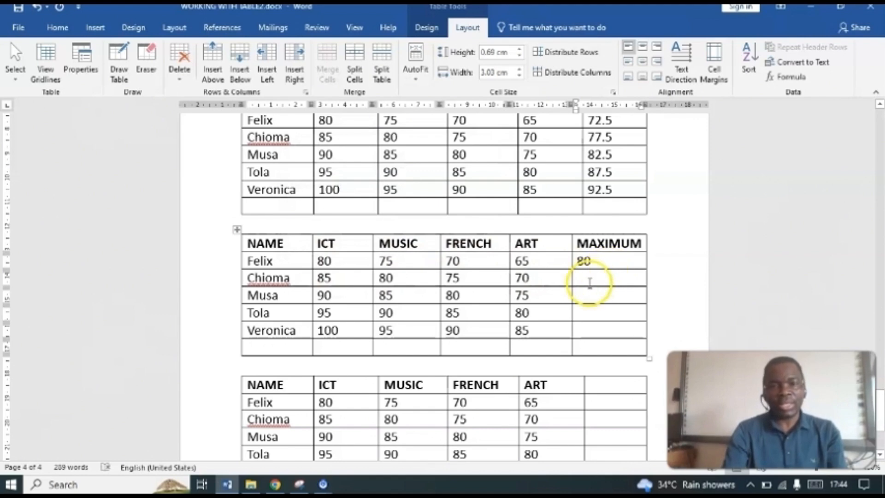
{"action": "left_click", "coordinate": [788, 77]}
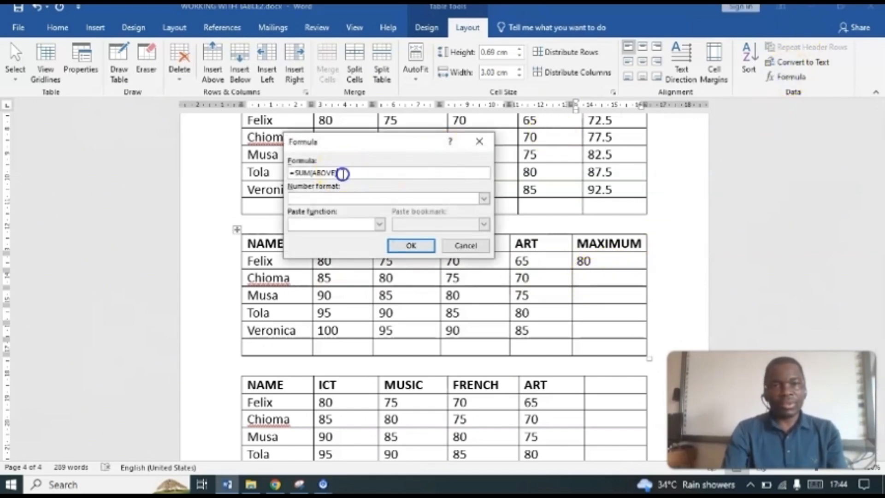
{"action": "left_click_drag", "start_coordinate": [342, 173], "coordinate": [290, 174]}
{"action": "type", "text": "=MAX(LEFT)"}
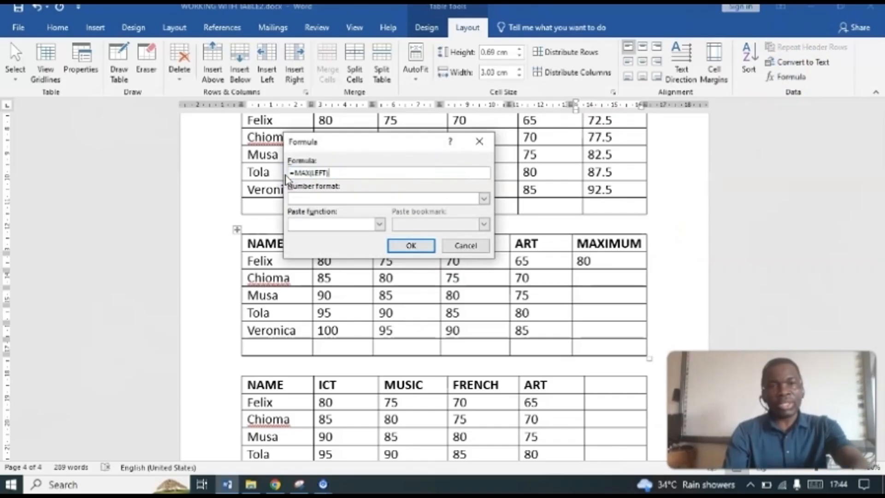
{"action": "left_click", "coordinate": [409, 245]}
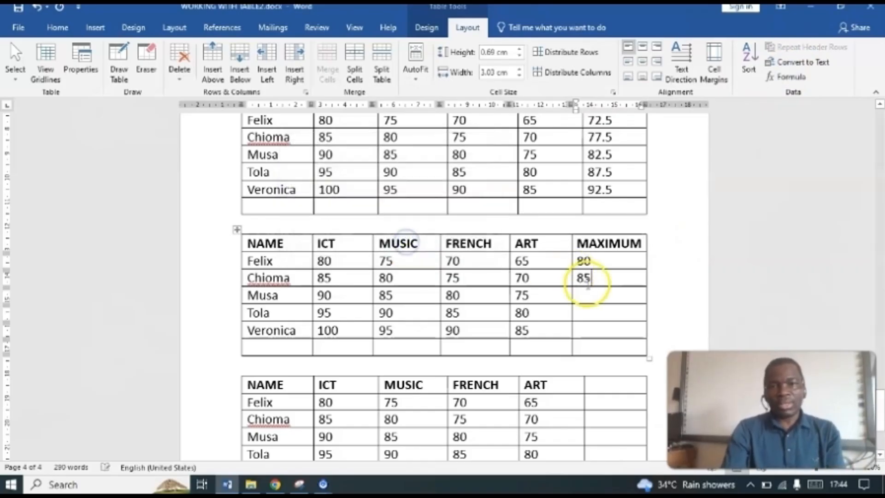
{"action": "left_click", "coordinate": [785, 76]}
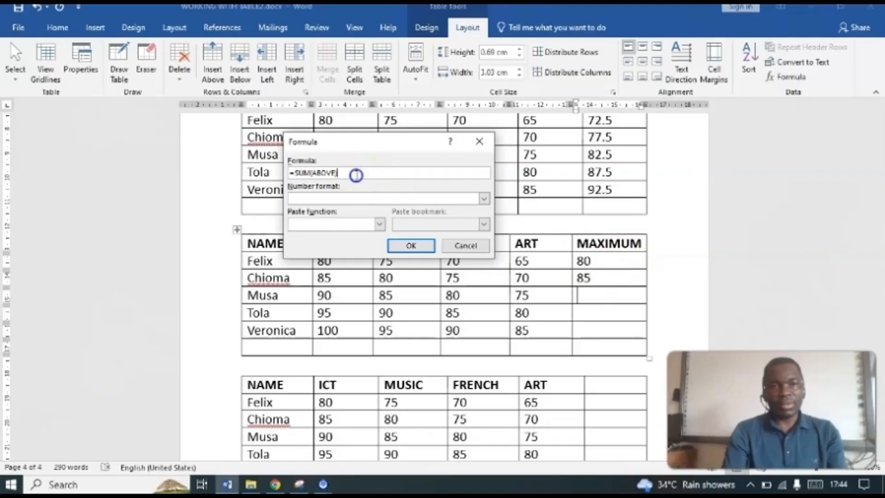
{"action": "left_click_drag", "start_coordinate": [356, 175], "coordinate": [262, 172]}
{"action": "type", "text": "=MAX(LEFT)"}
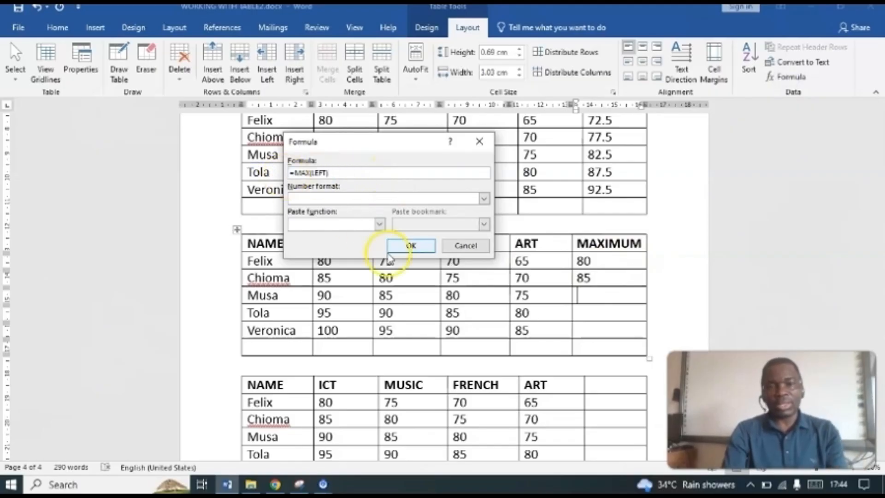
{"action": "left_click", "coordinate": [410, 245]}
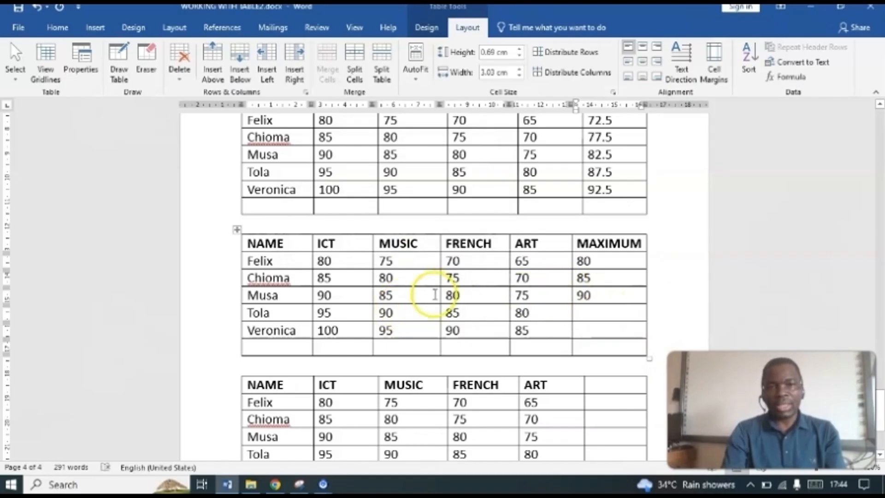
Step: Calculate the fourth and fifth students' highest marks with =MAX(LEFT) in the MAXIMUM column
{"action": "left_click", "coordinate": [596, 315]}
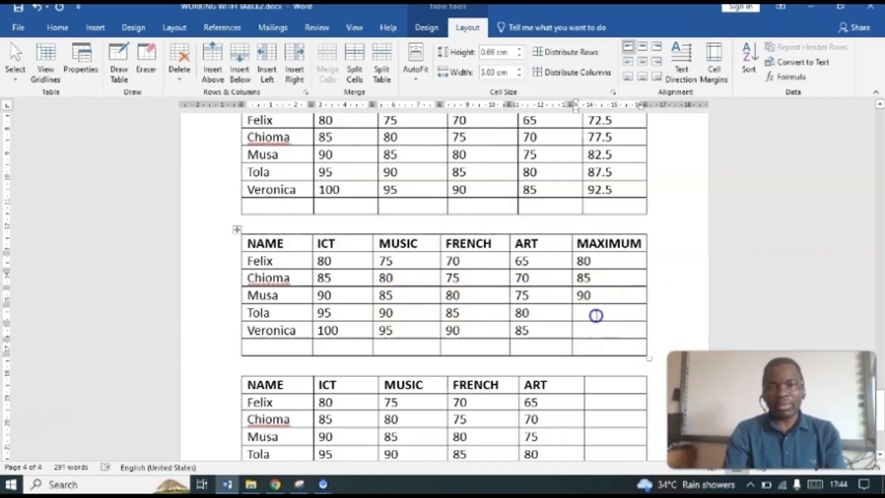
{"action": "left_click", "coordinate": [786, 76]}
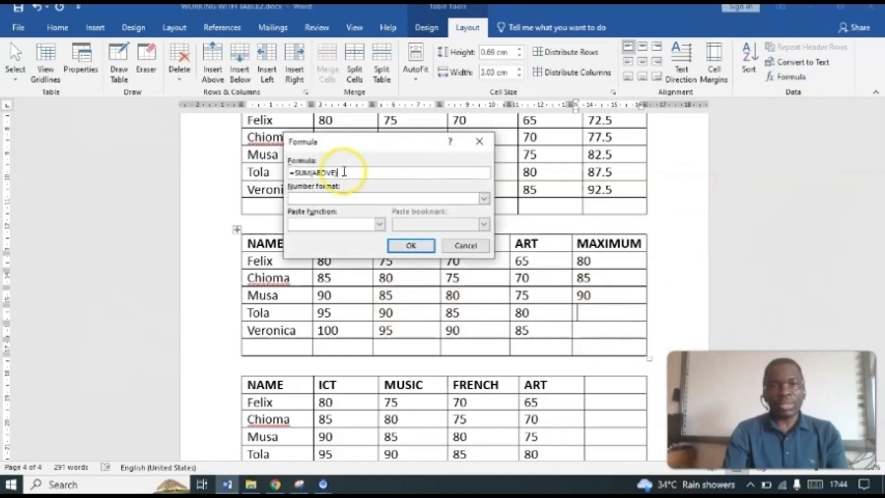
{"action": "left_click_drag", "start_coordinate": [340, 172], "coordinate": [236, 160]}
{"action": "type", "text": "=MAX(LEFT)"}
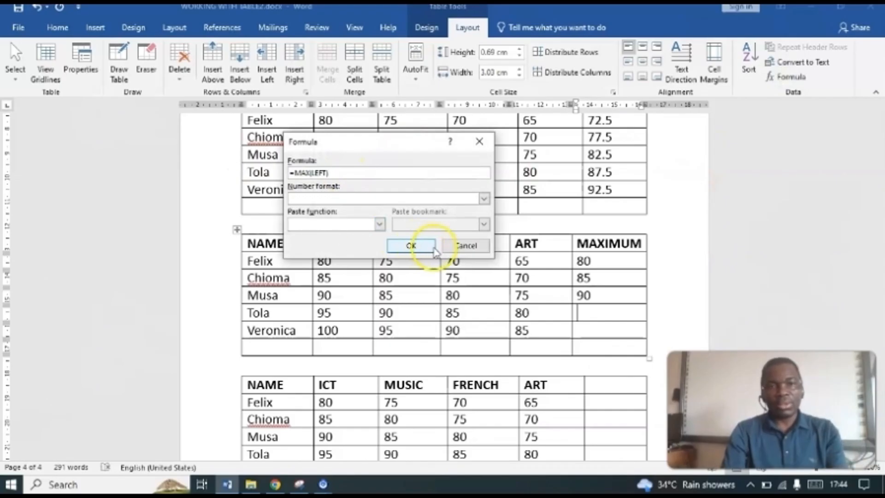
{"action": "left_click", "coordinate": [411, 247]}
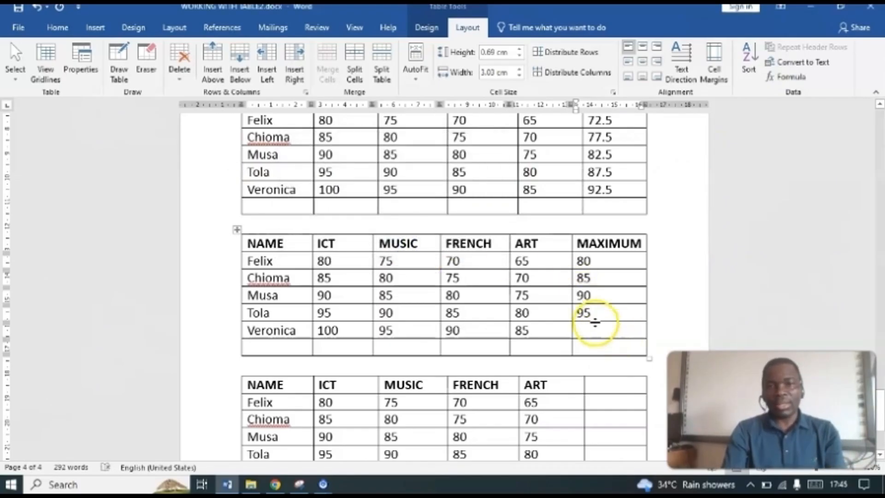
{"action": "left_click", "coordinate": [788, 76]}
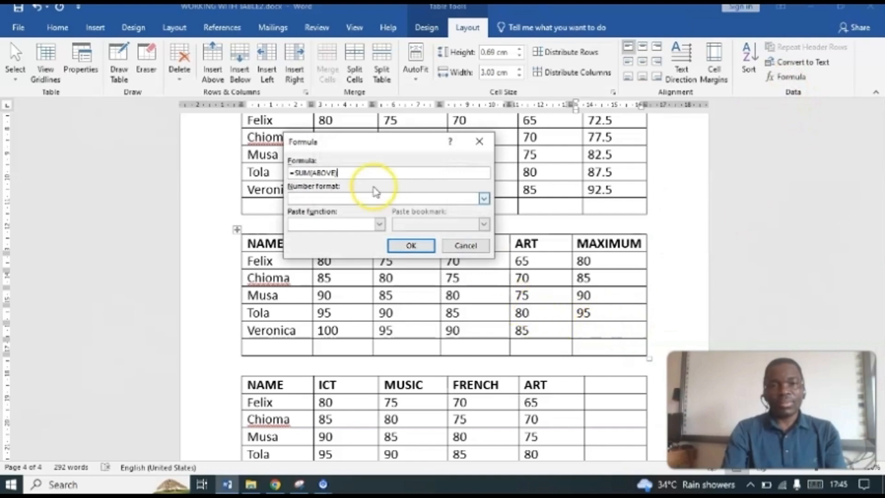
{"action": "left_click_drag", "start_coordinate": [346, 173], "coordinate": [267, 174]}
{"action": "type", "text": "=MAX(LEFT)"}
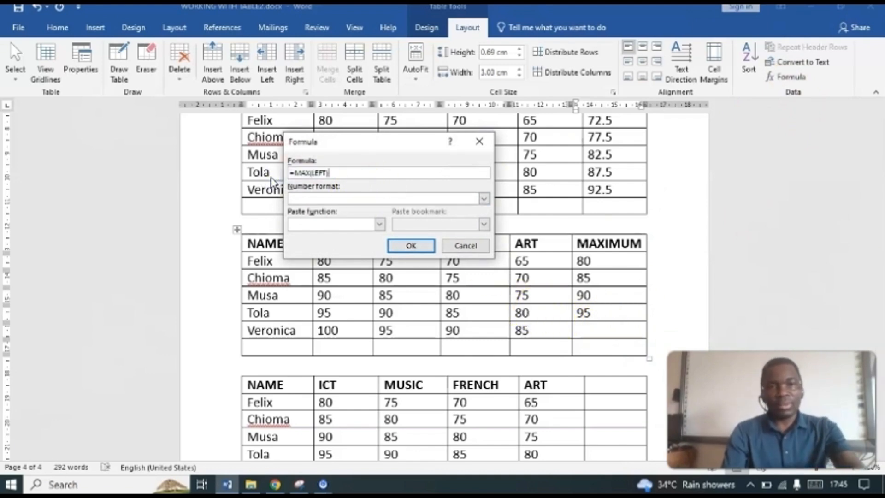
{"action": "left_click", "coordinate": [409, 246]}
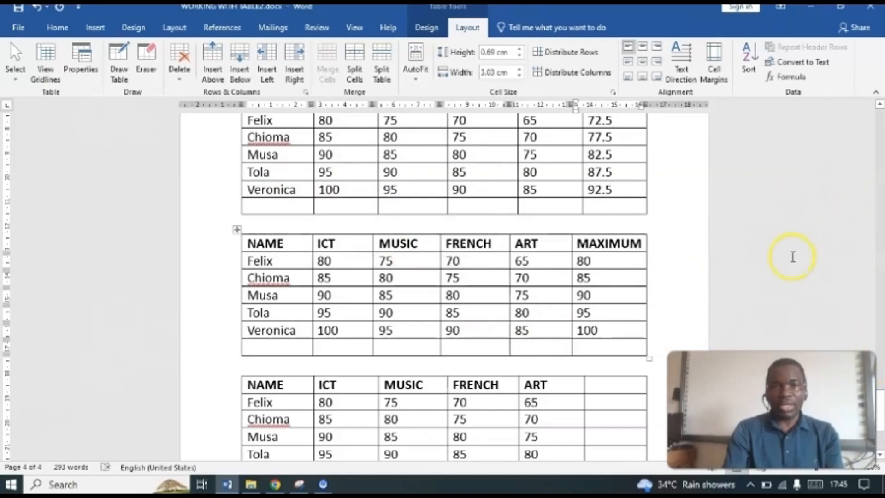
Step: Insert the formula =SUM(ABOVE) in the empty bottom cell of the ICT column in page 4's first marks table
{"action": "left_click_drag", "start_coordinate": [882, 402], "coordinate": [883, 374]}
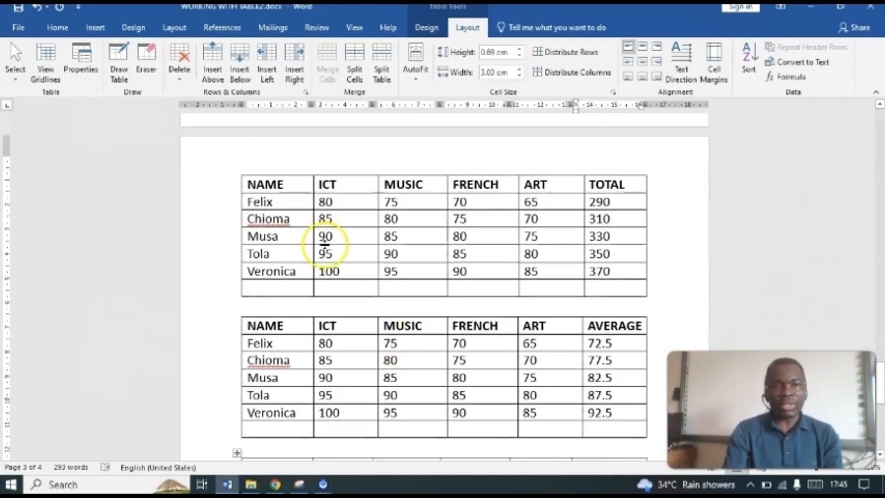
{"action": "left_click", "coordinate": [330, 287]}
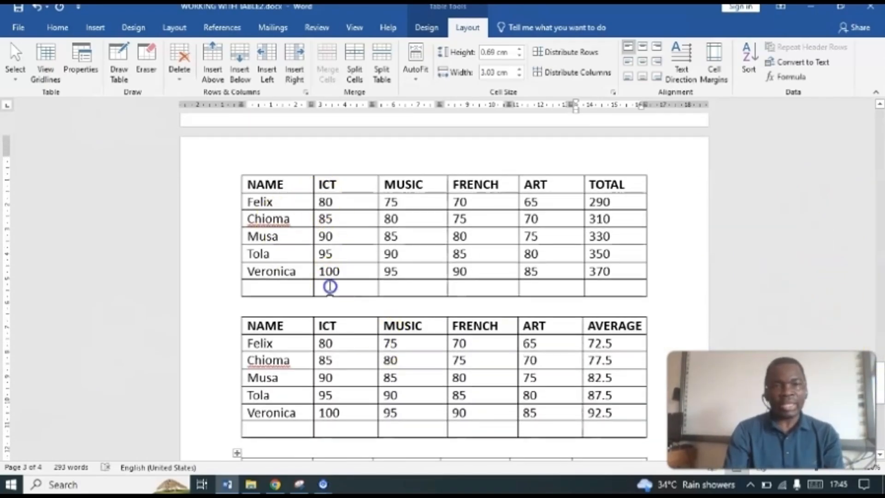
{"action": "left_click", "coordinate": [788, 77]}
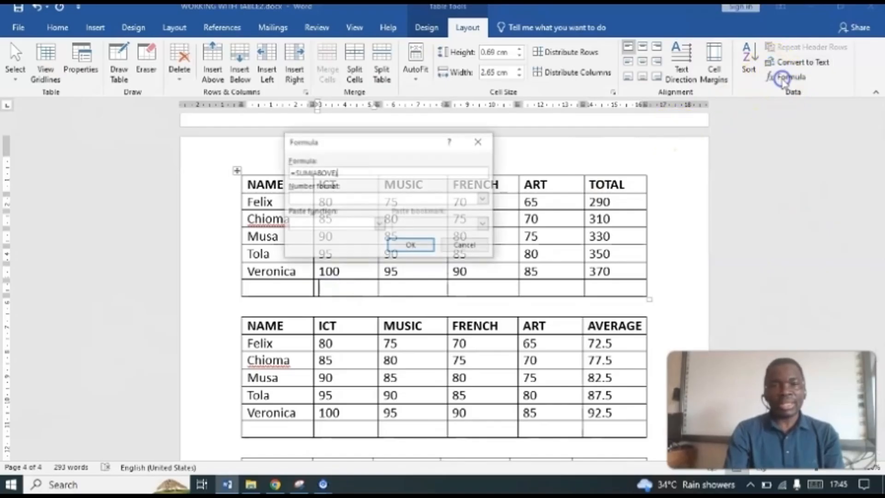
{"action": "left_click", "coordinate": [407, 246]}
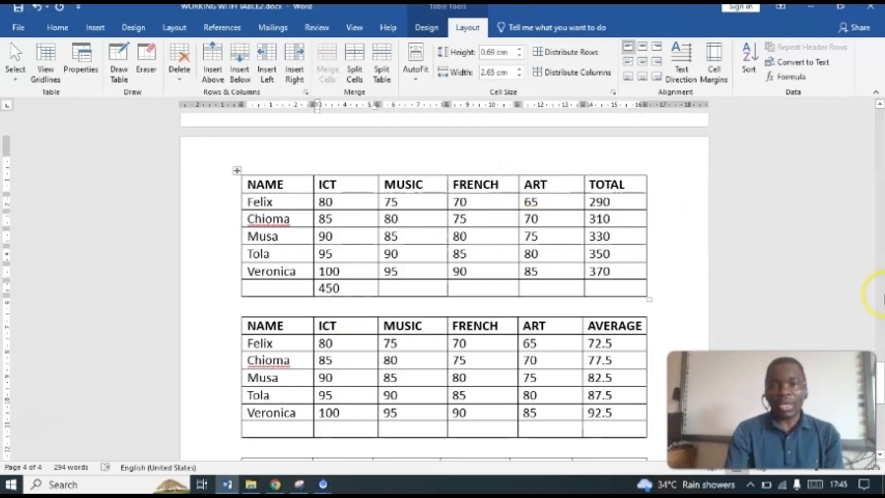
Step: Return to page 1 and review the list of topics under WORKING WITH TABLE
{"action": "left_click_drag", "start_coordinate": [883, 371], "coordinate": [881, 130]}
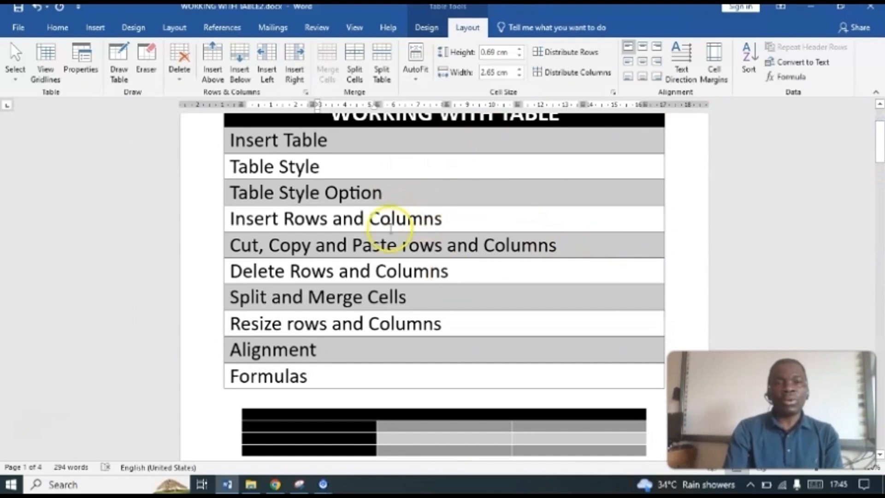
{"action": "left_click_drag", "start_coordinate": [880, 136], "coordinate": [882, 135]}
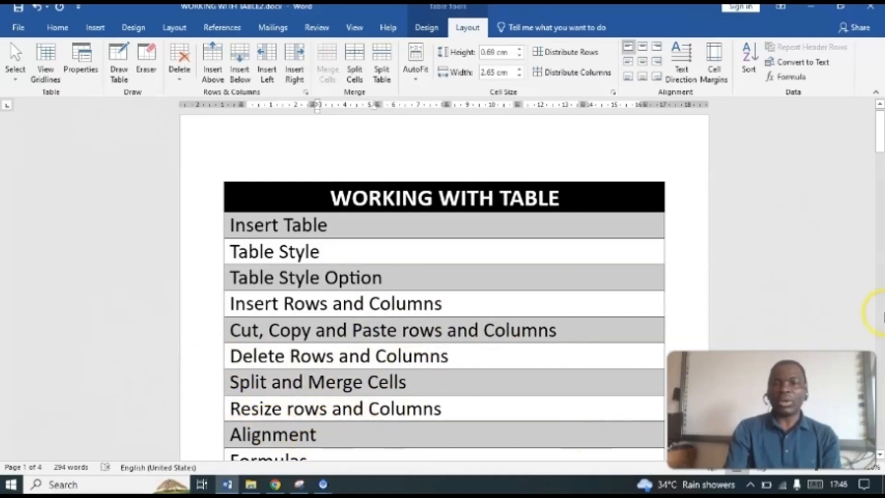
{"action": "left_click_drag", "start_coordinate": [882, 143], "coordinate": [883, 159]}
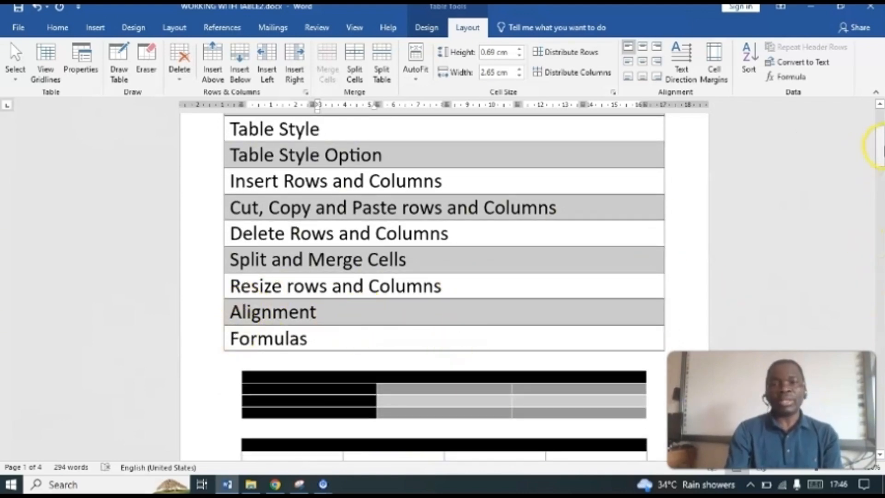
{"action": "left_click_drag", "start_coordinate": [881, 146], "coordinate": [881, 134]}
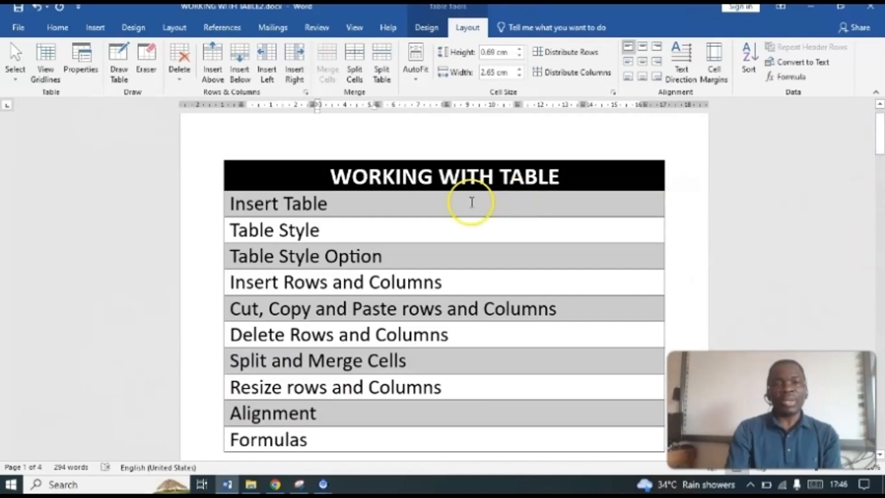